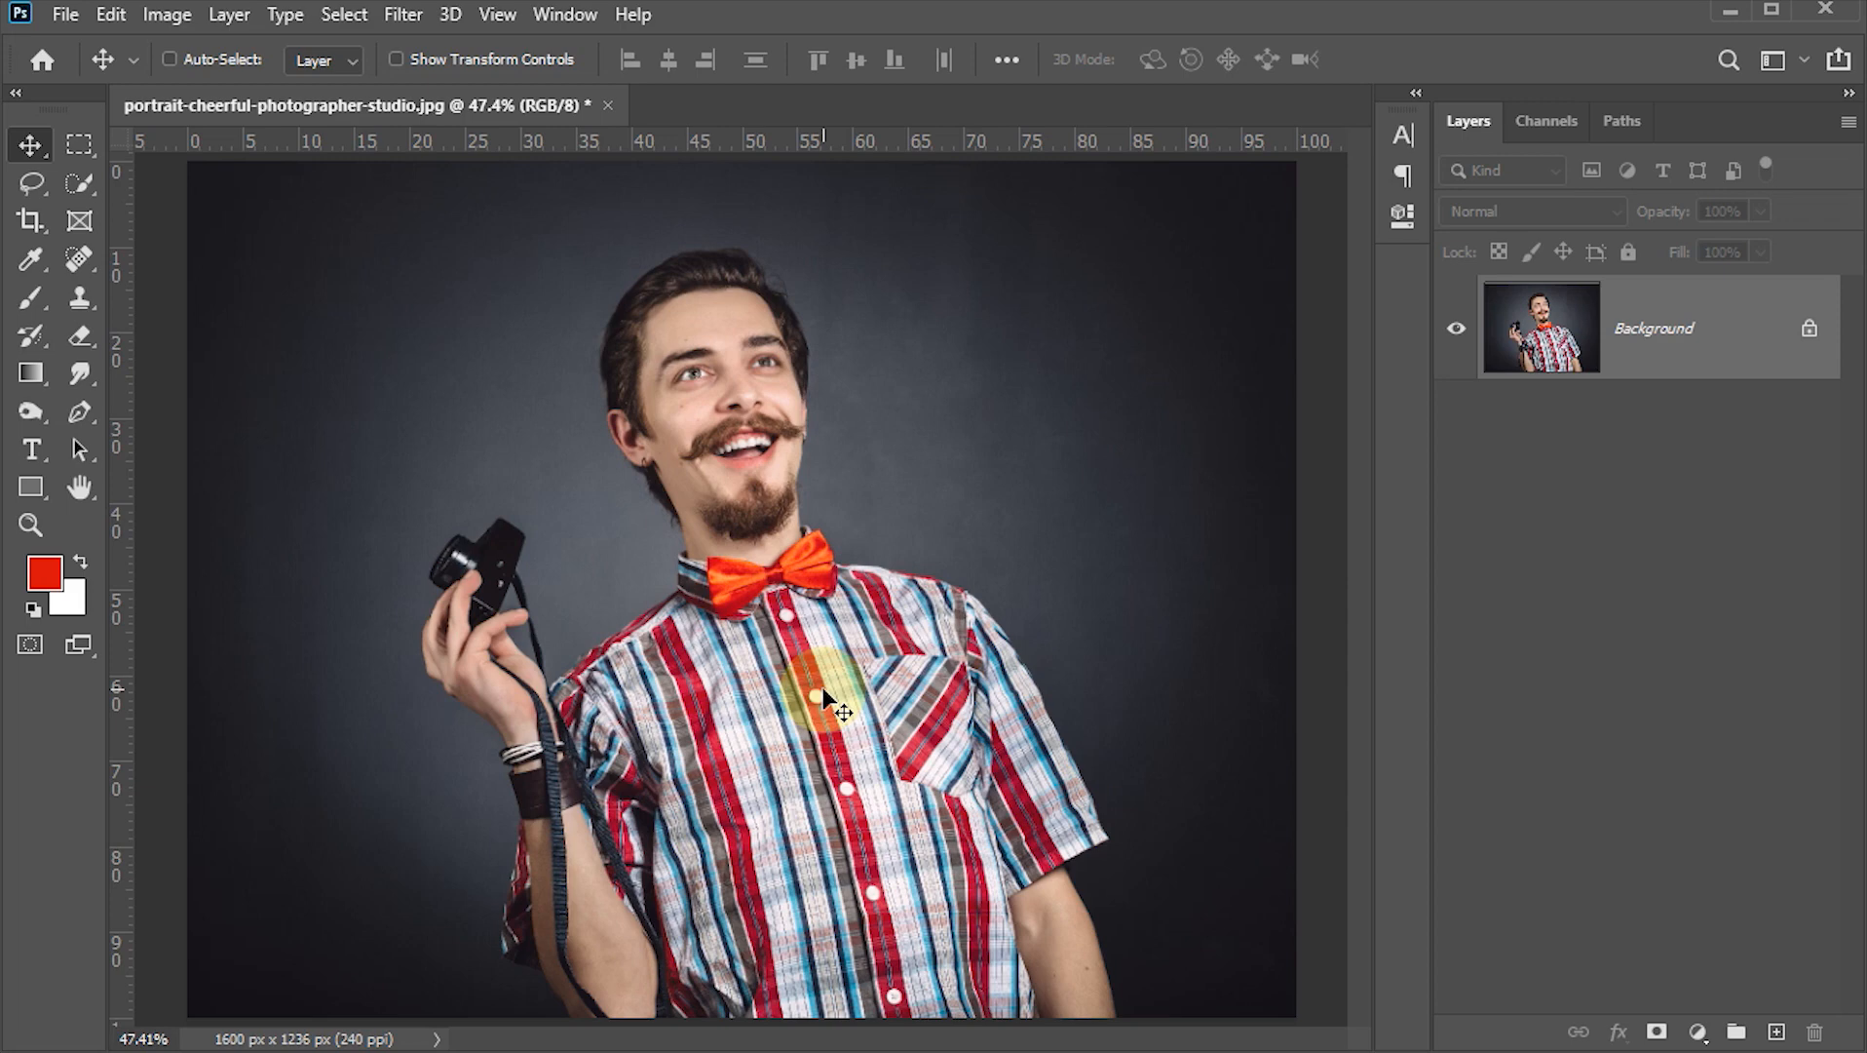
Step: Select the man as the subject and copy him onto a new layer, checking the cutout with the background hidden
left_click(341, 14)
left_click(374, 354)
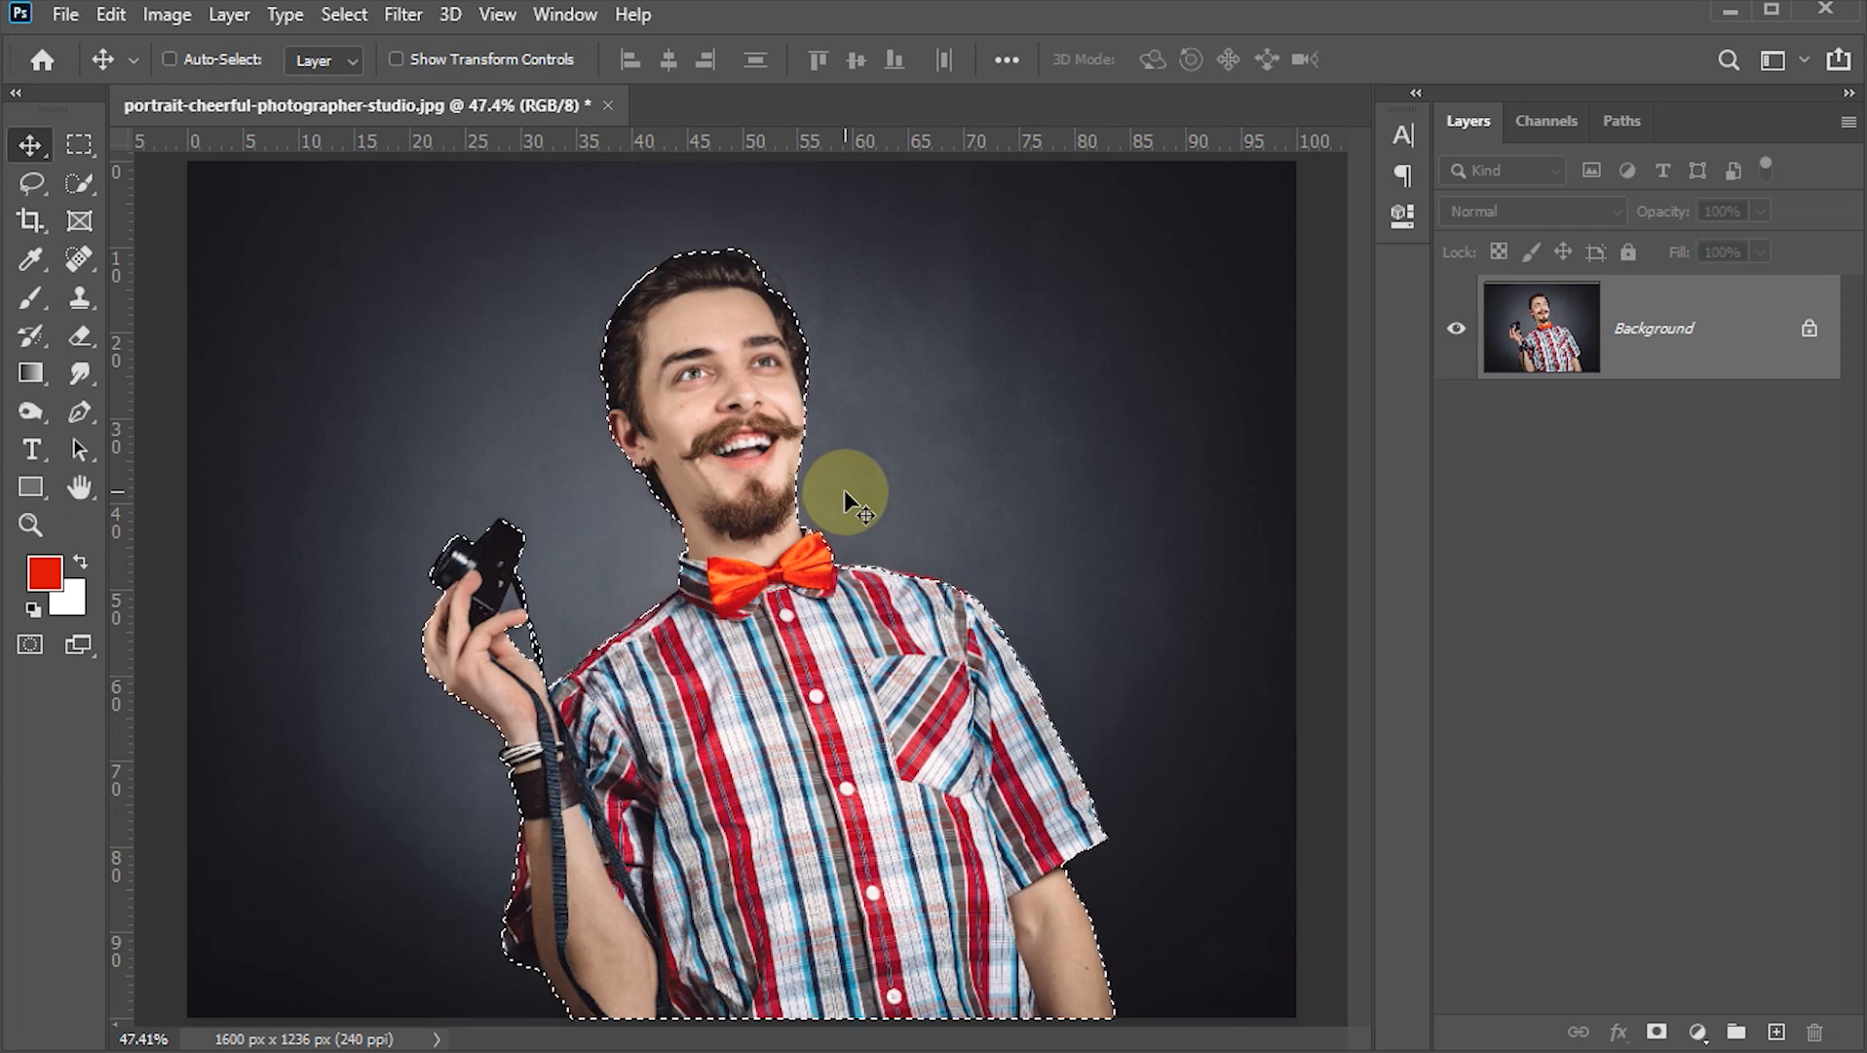
key("ctrl+j")
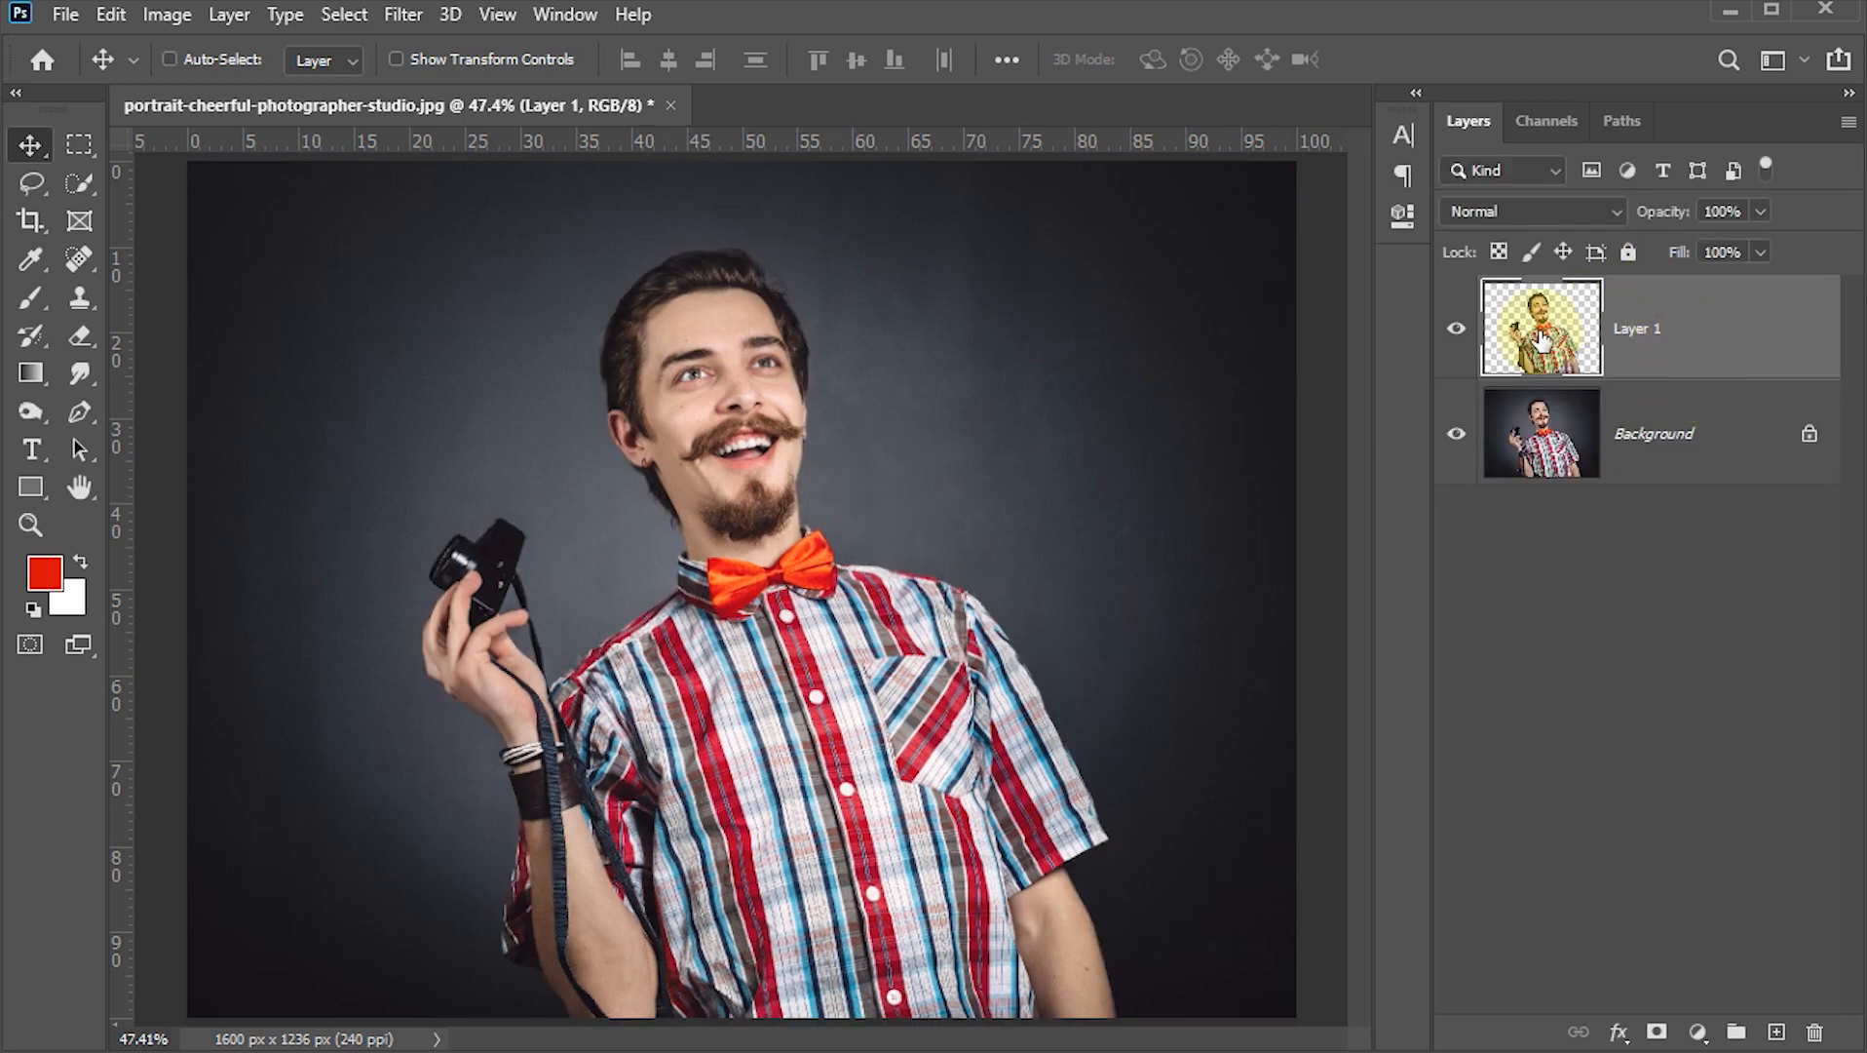
left_click(1456, 433)
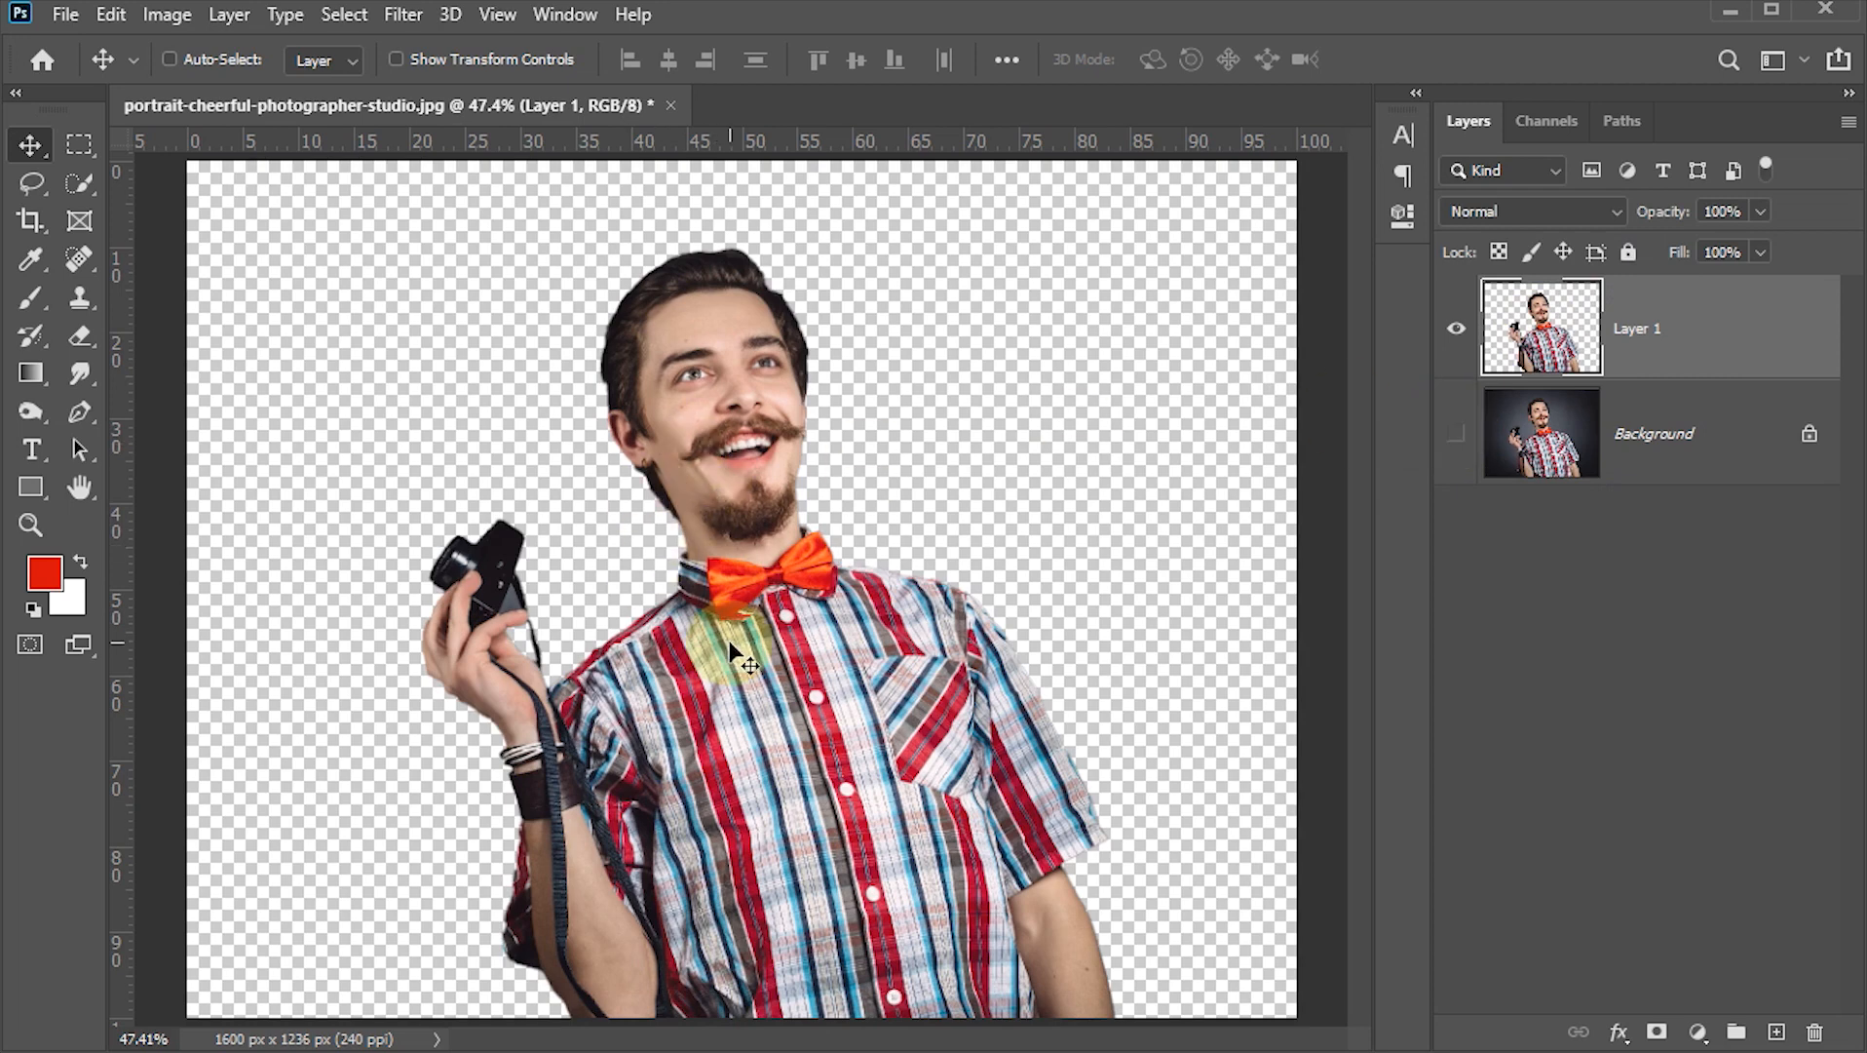
left_click(1456, 432)
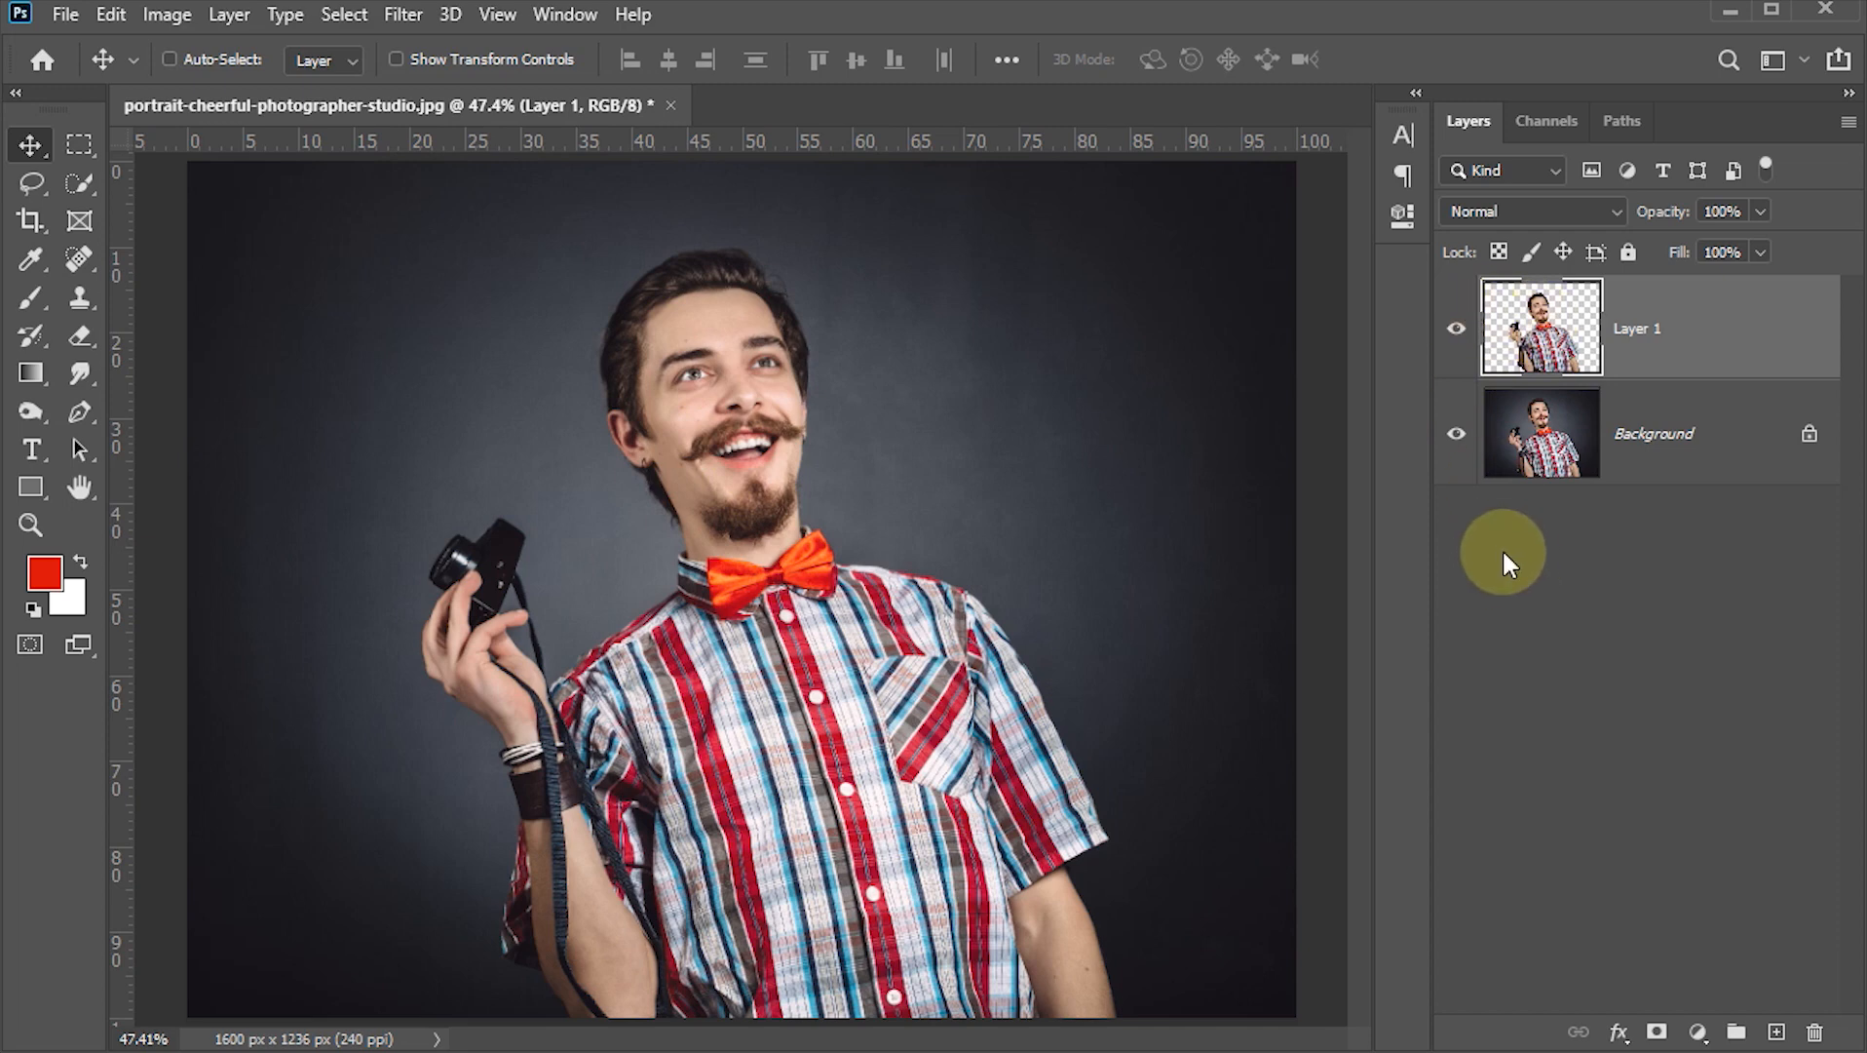
Step: Add a new layer directly beneath the cutout and fill it with the white background color
key("ctrl")
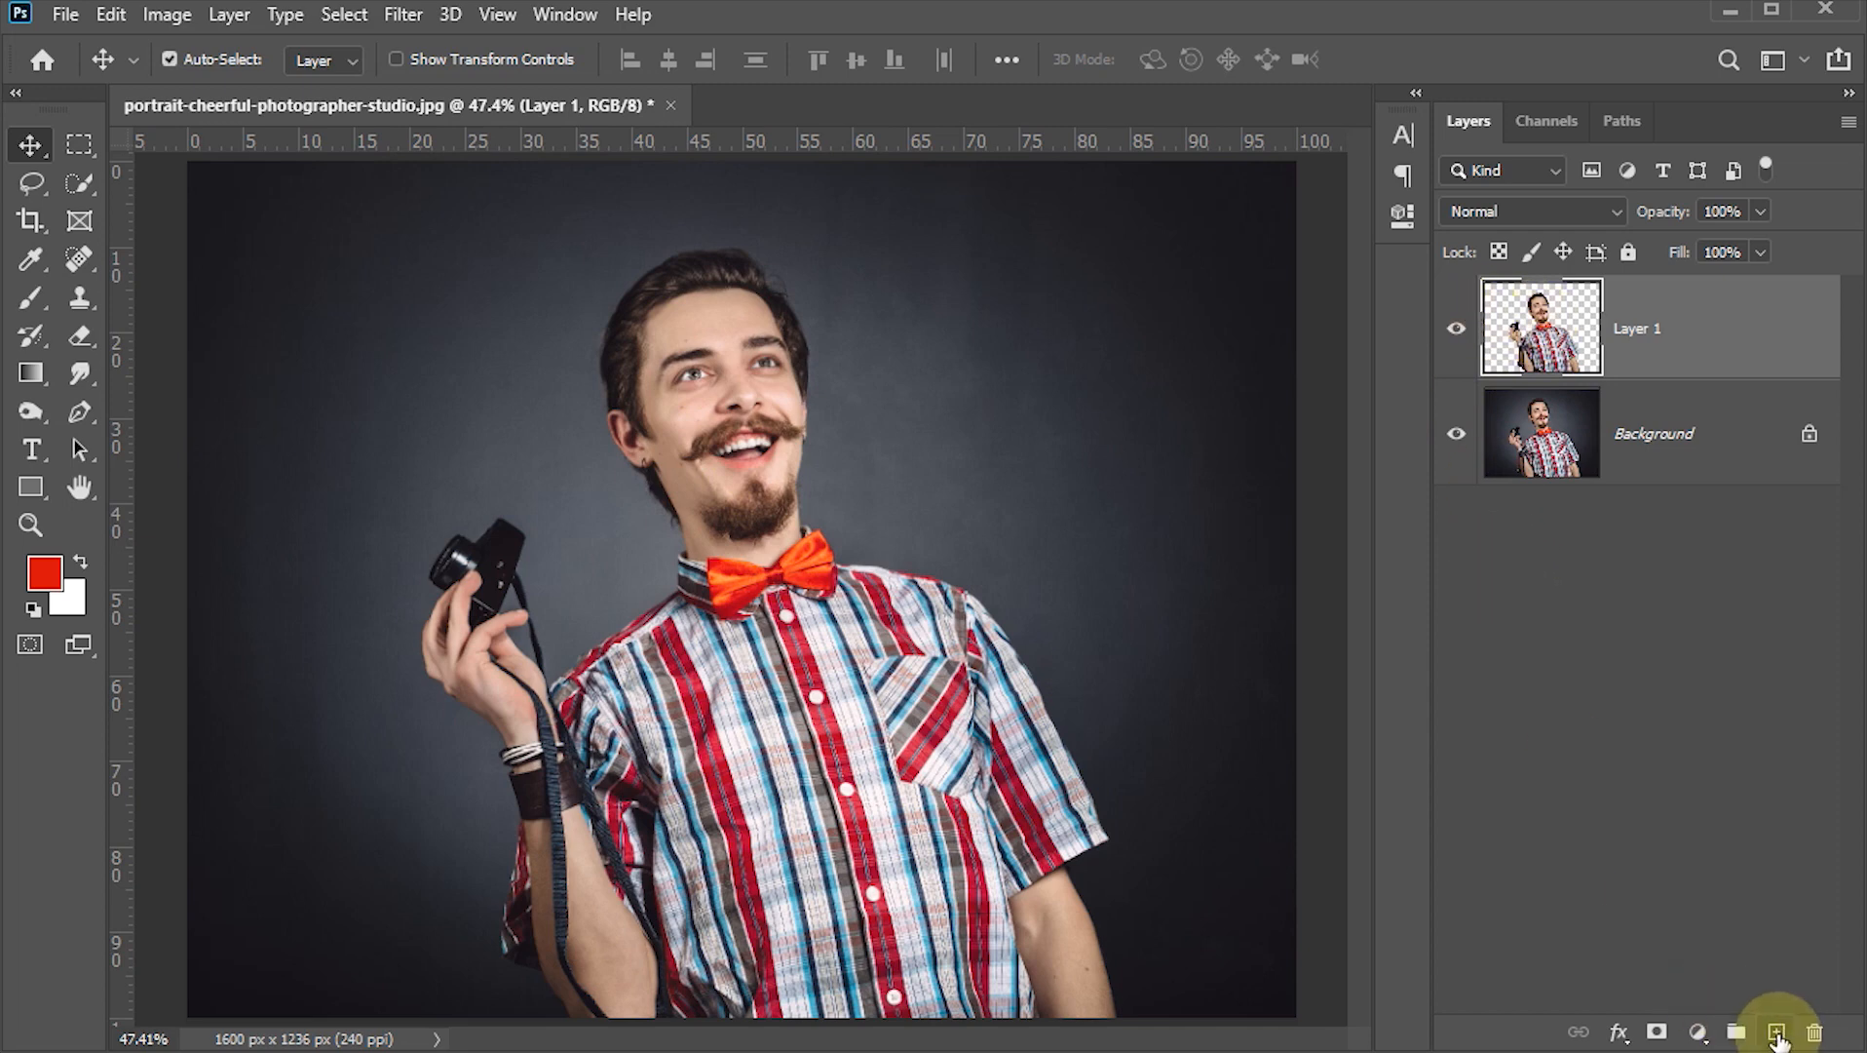
left_click(1778, 1033, "ctrl")
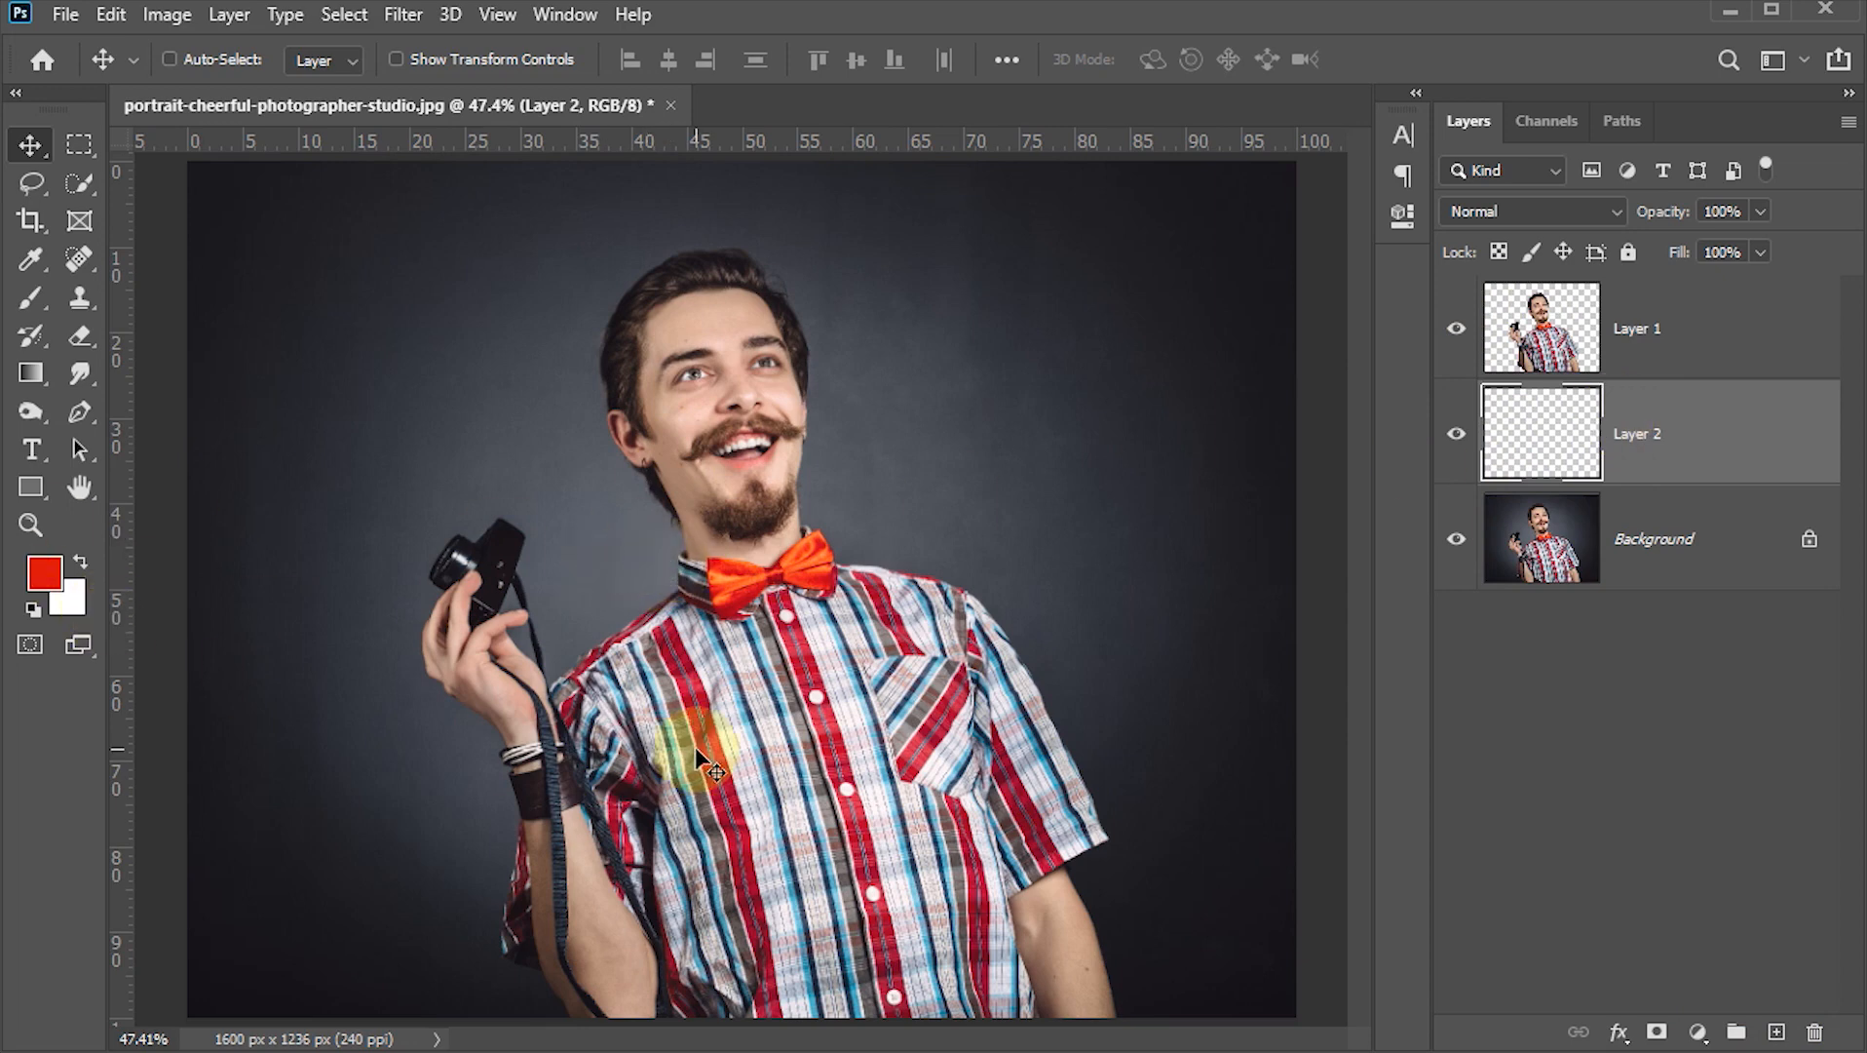
key("ctrl+BackSpace")
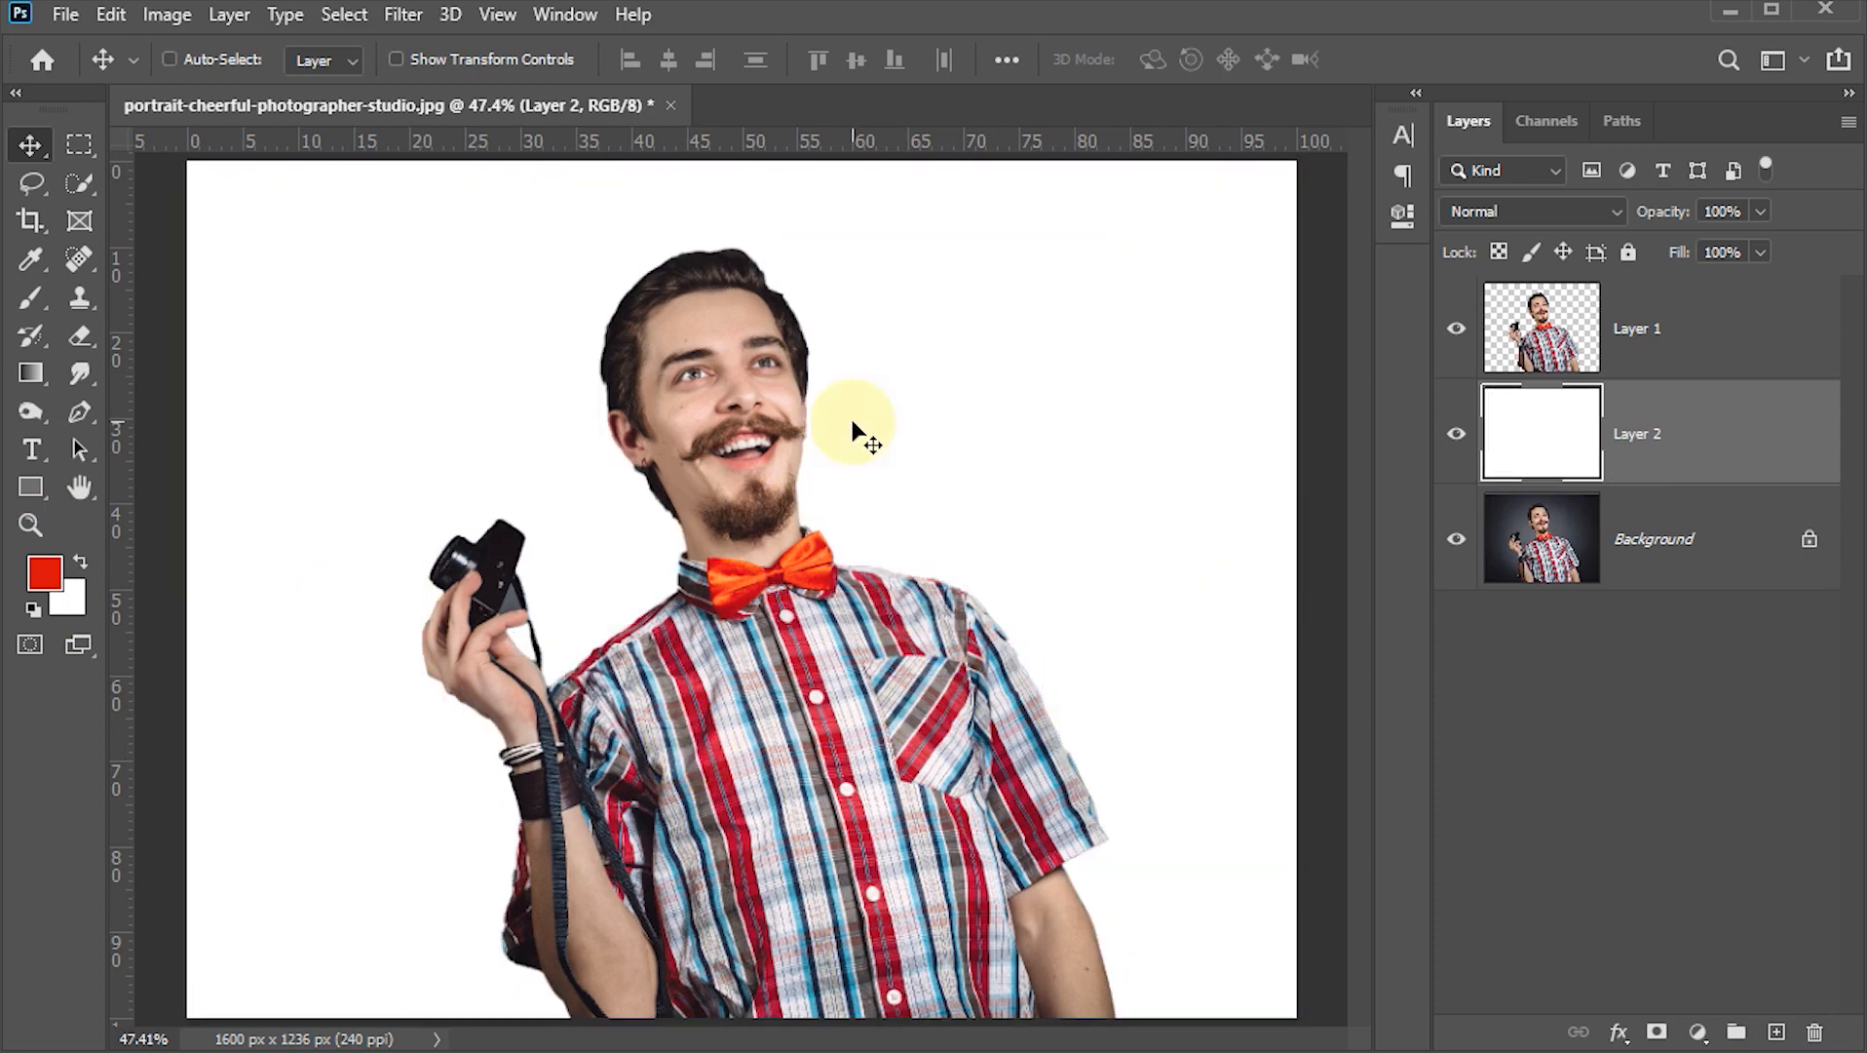
Step: Apply a Surface Blur to the Layer 1 cutout with a radius of 10 pixels and a threshold of 10 levels
left_click(1546, 370)
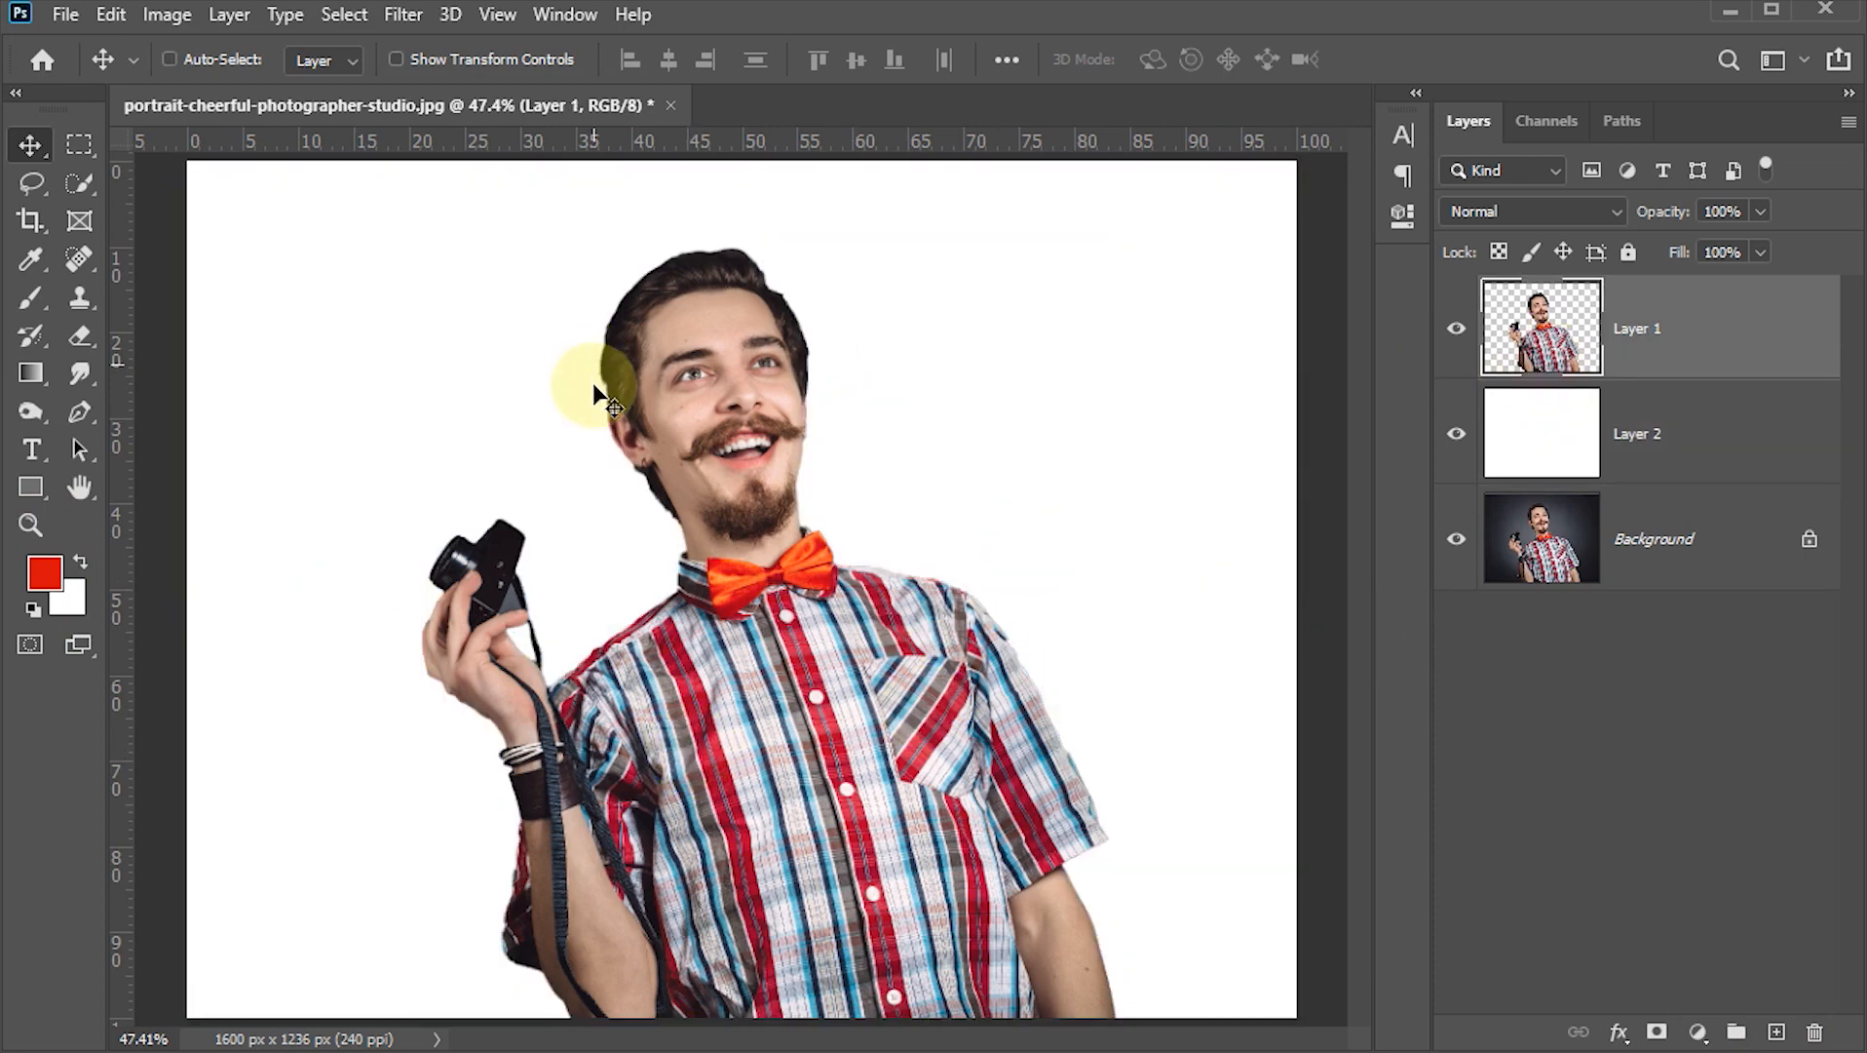
left_click(403, 13)
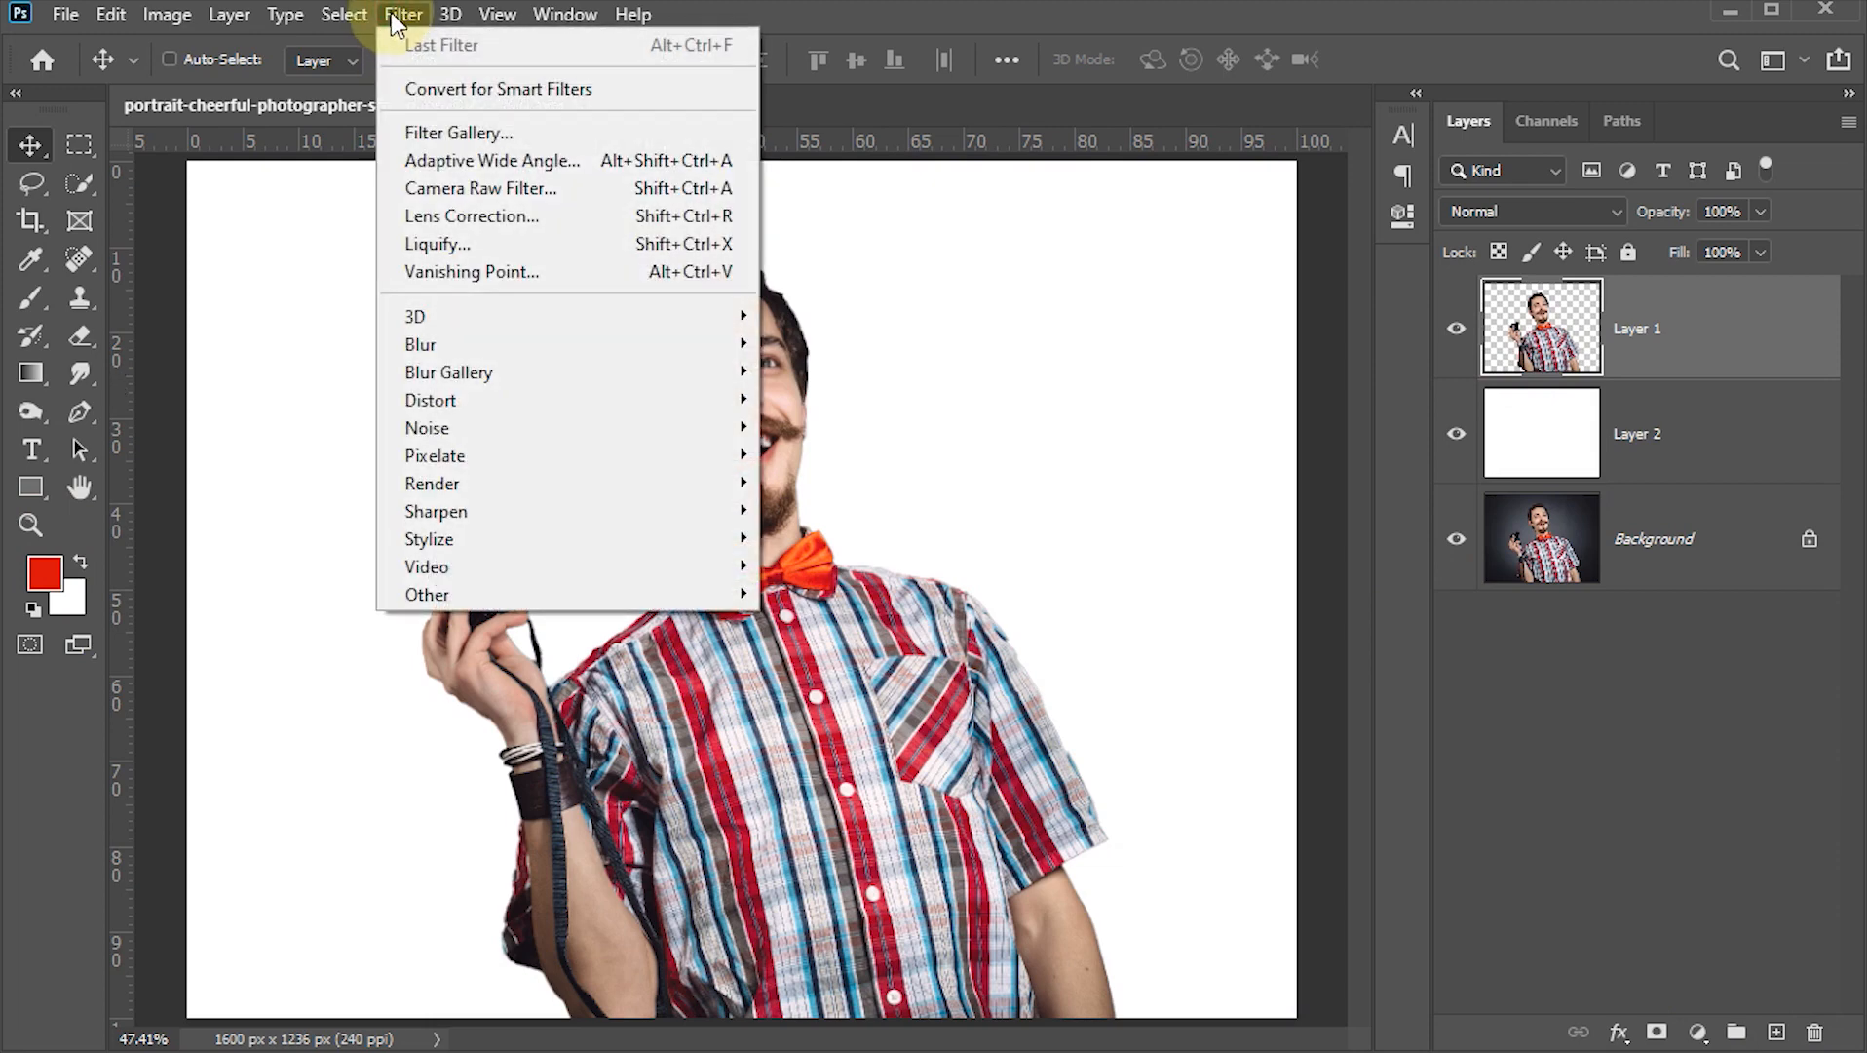
mouse_move(482, 349)
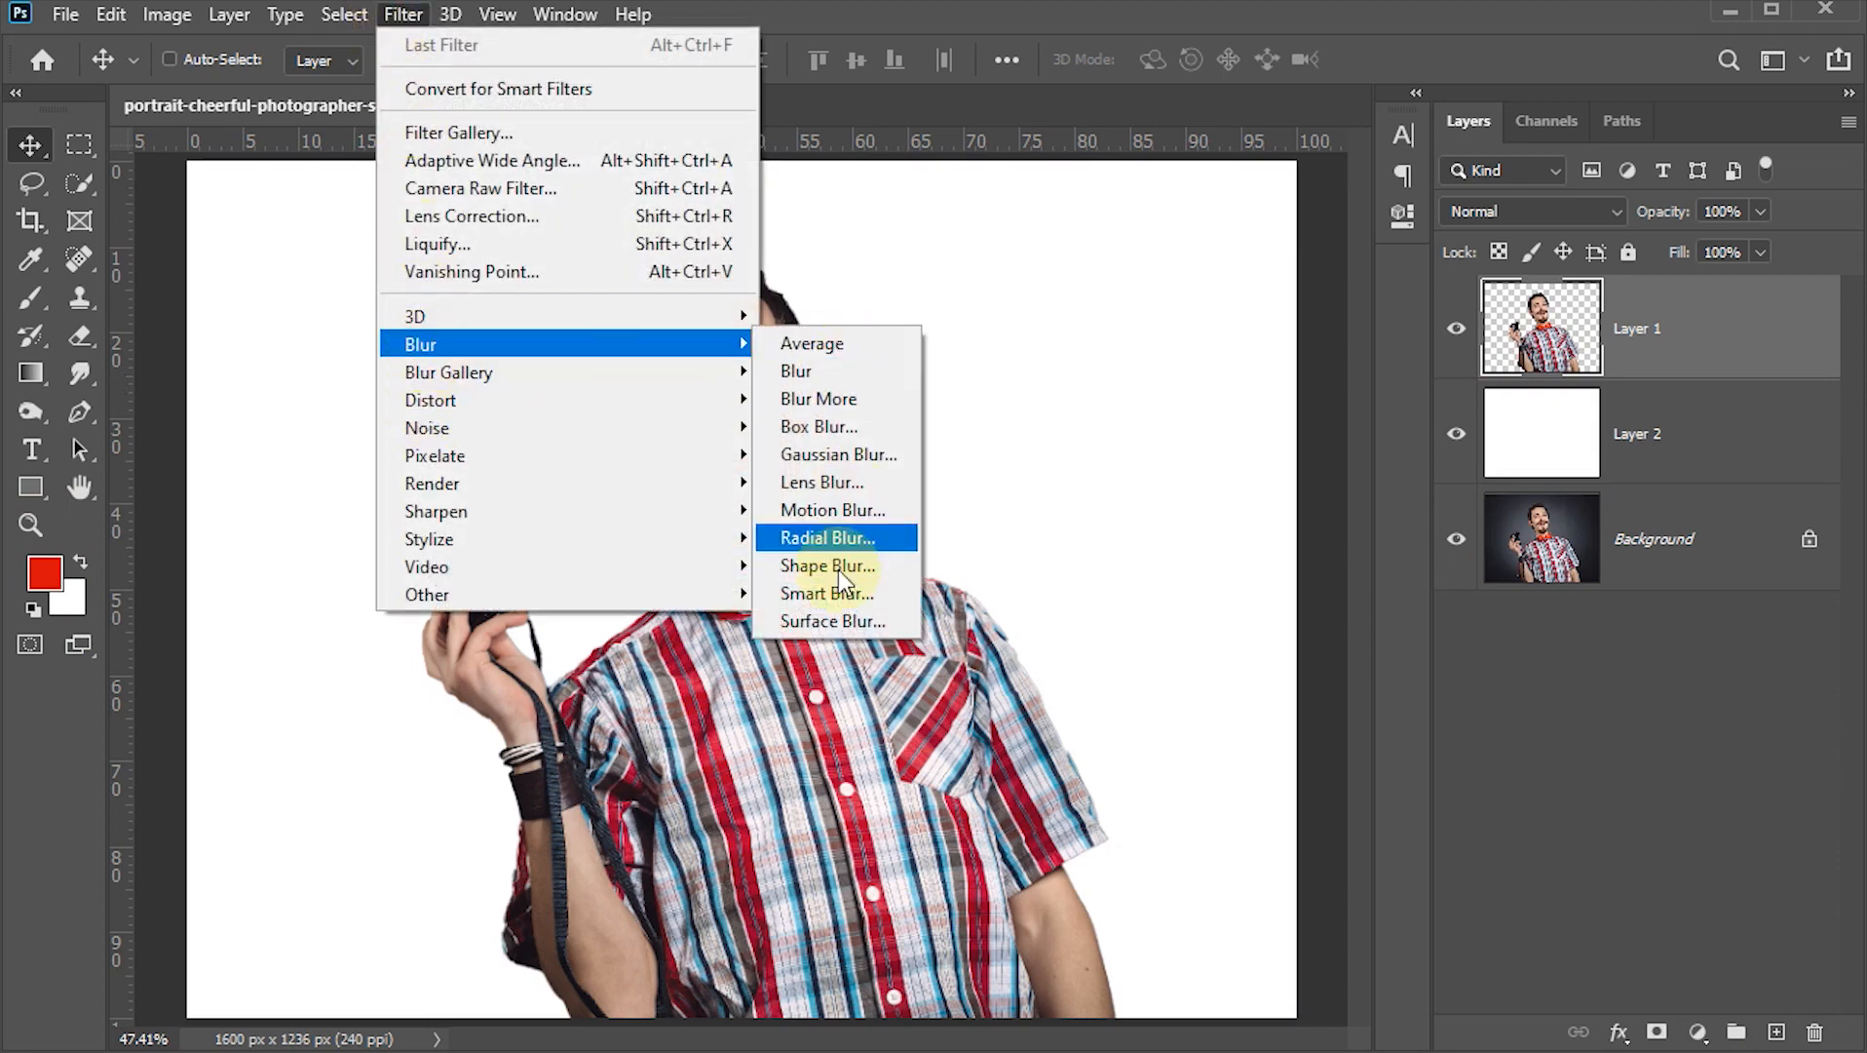
left_click(837, 616)
mouse_move(870, 285)
left_mouse_down()
mouse_move(859, 268)
mouse_move(869, 313)
left_mouse_up()
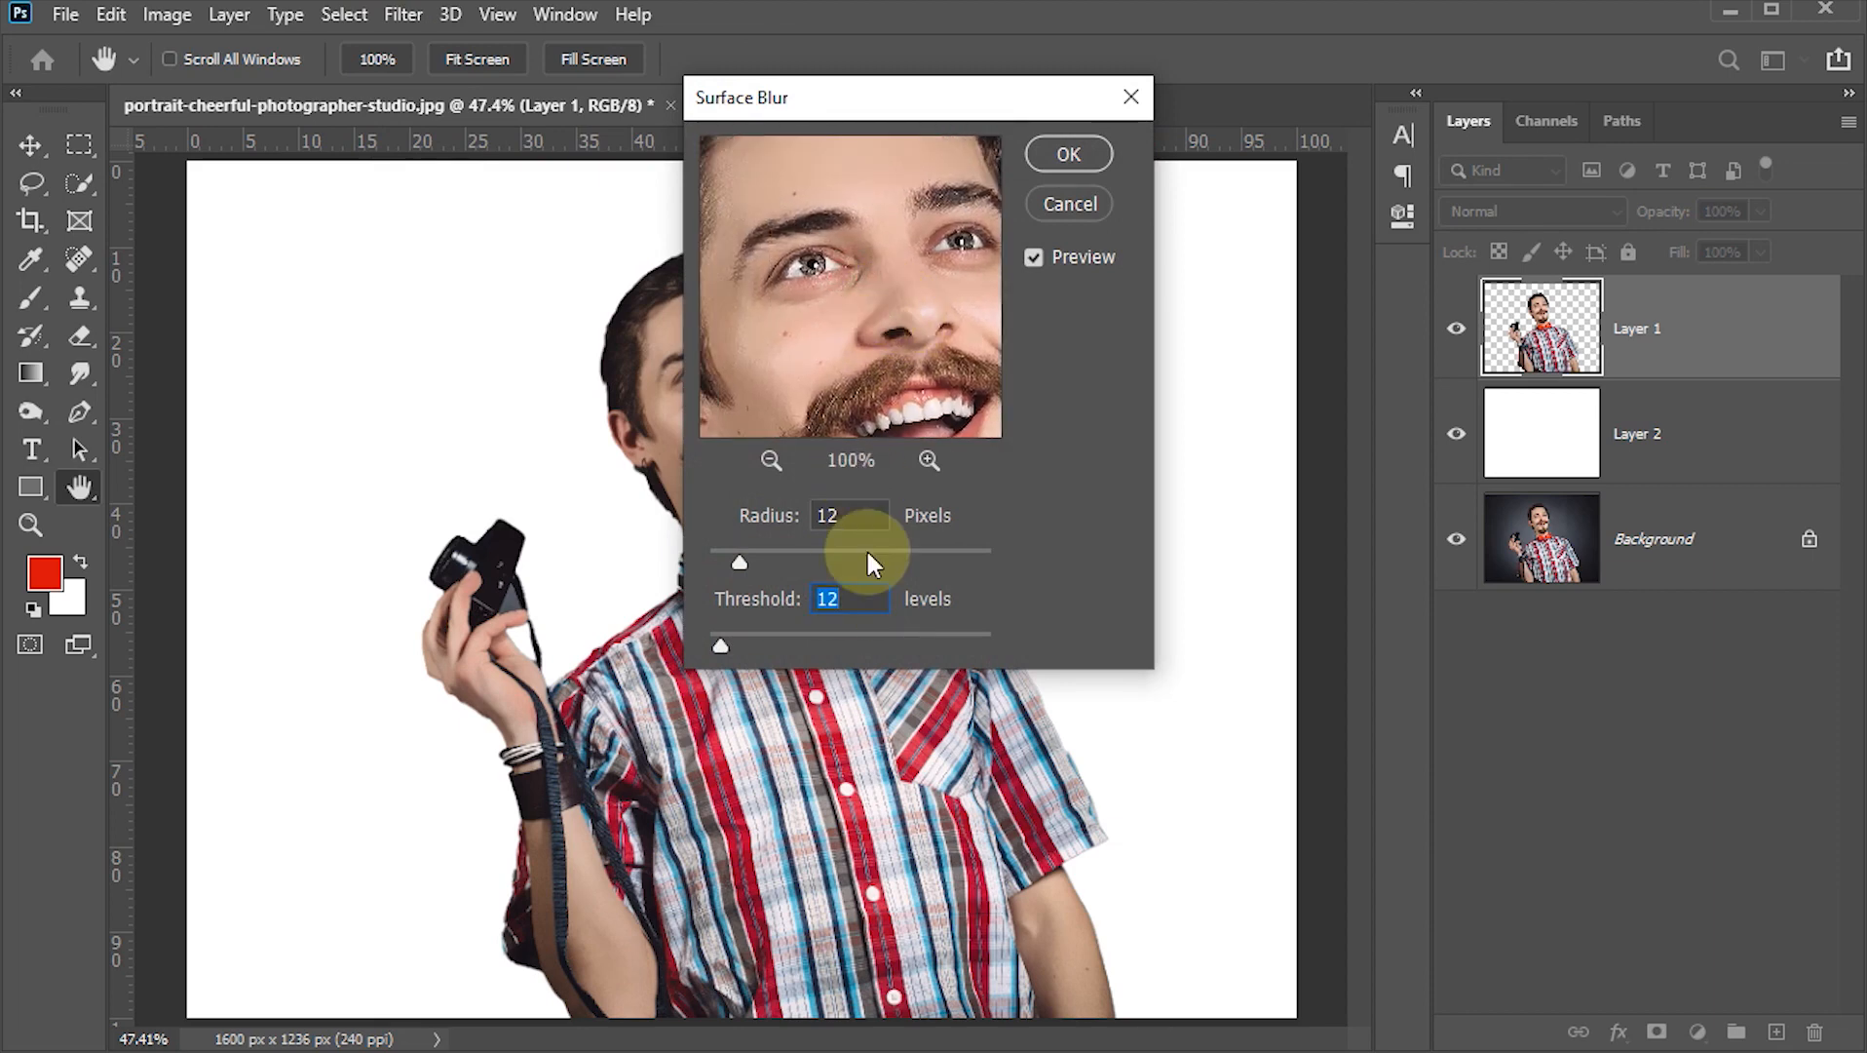
left_click(857, 517)
left_click(780, 518)
type("10")
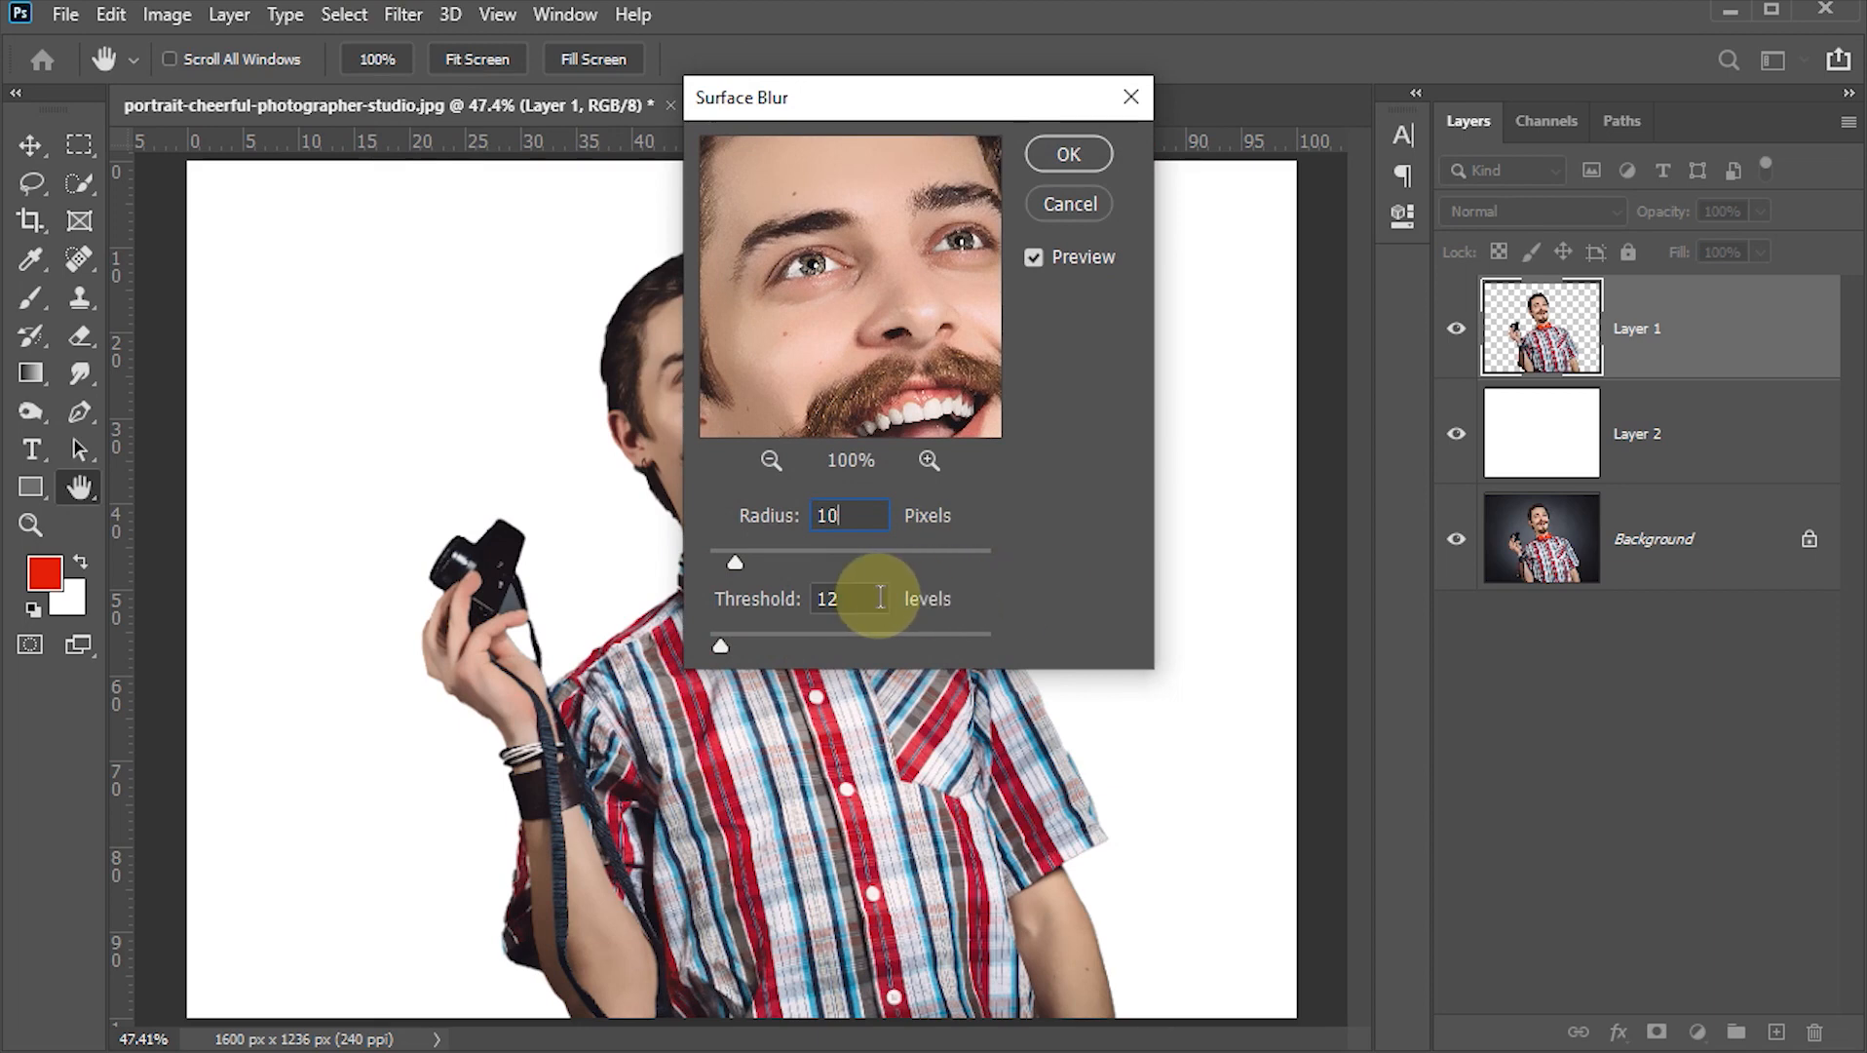
left_click(770, 600)
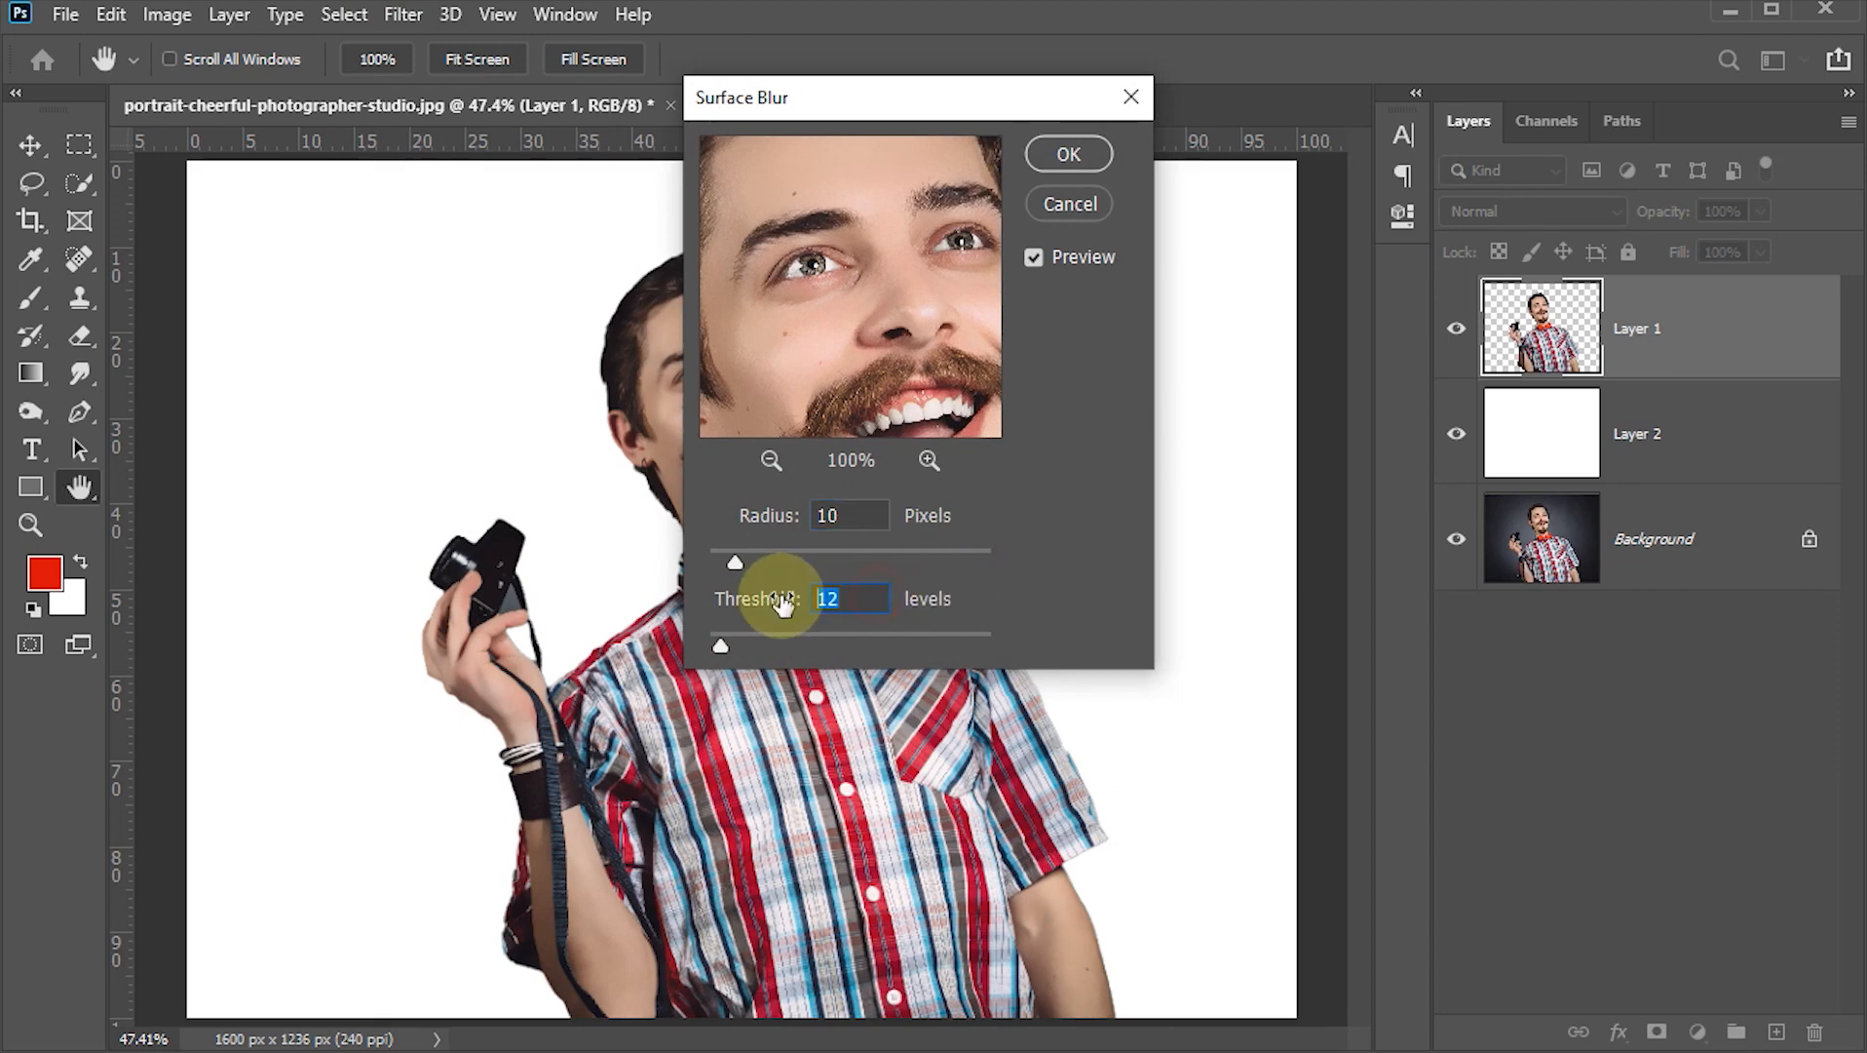
type("1")
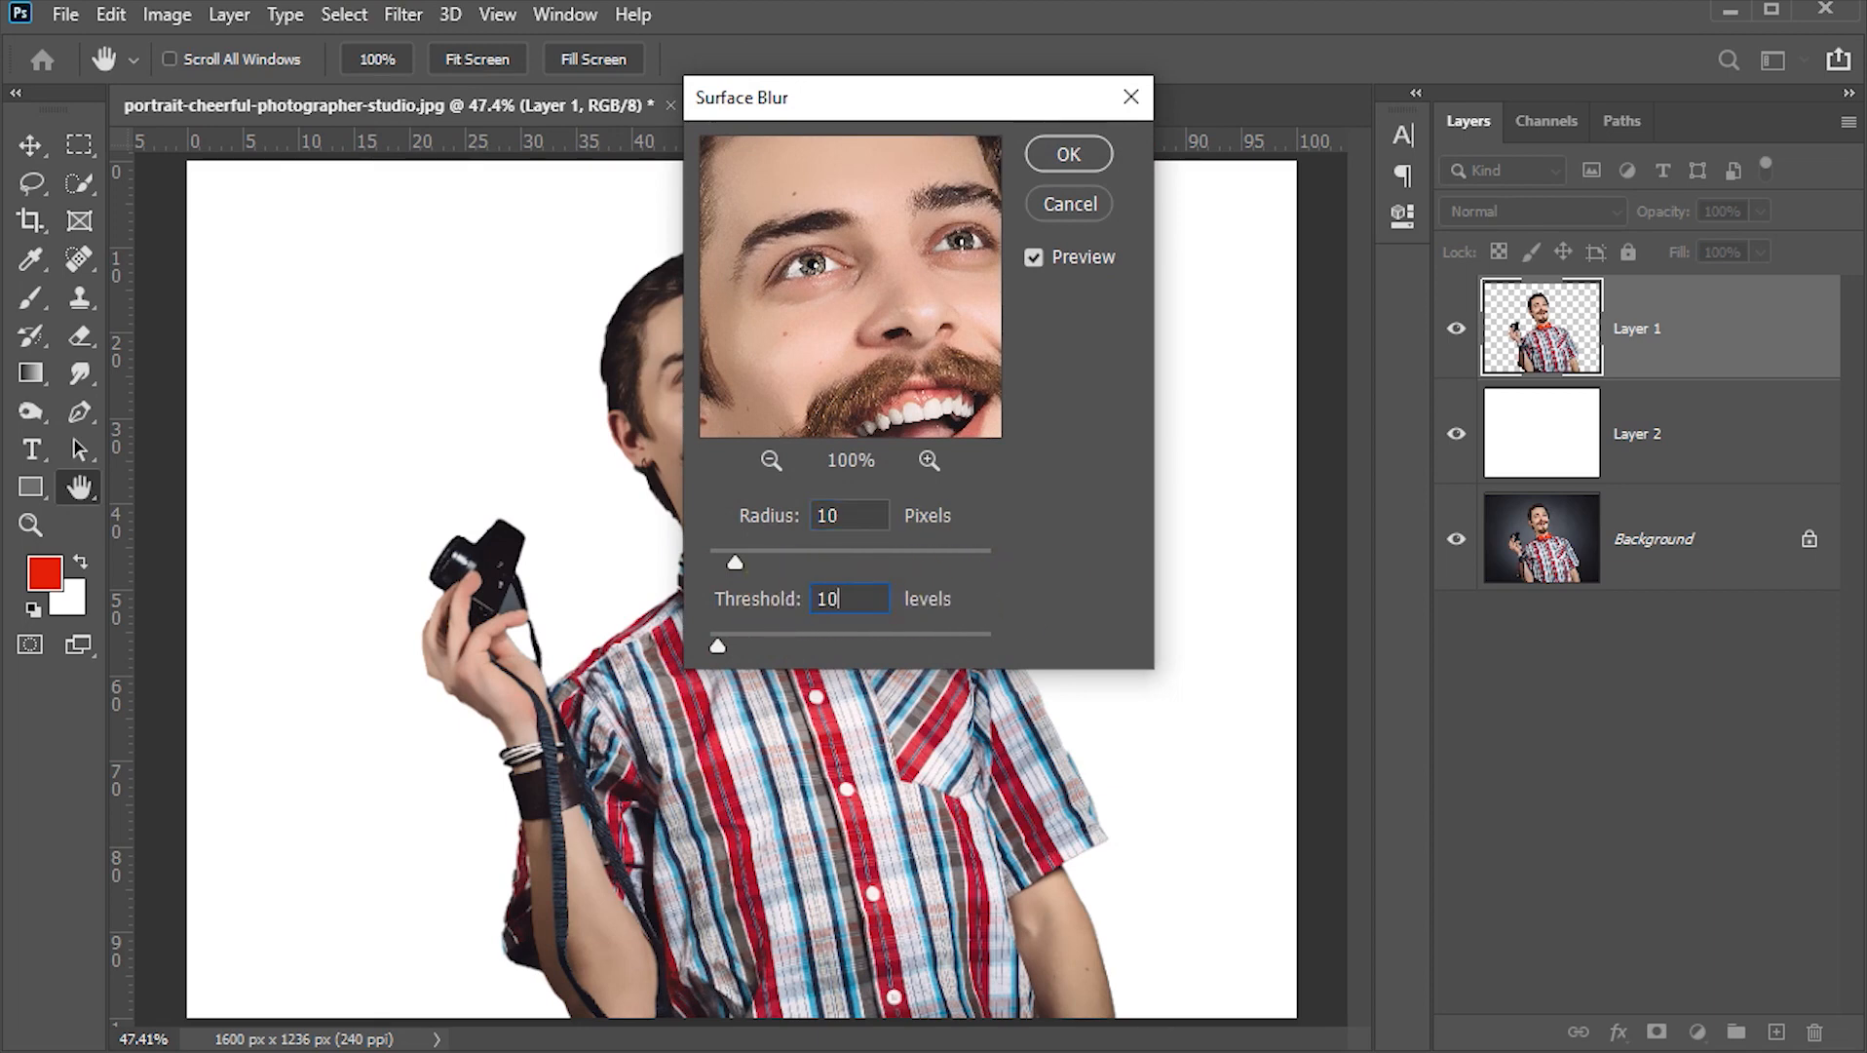
left_click(1069, 153)
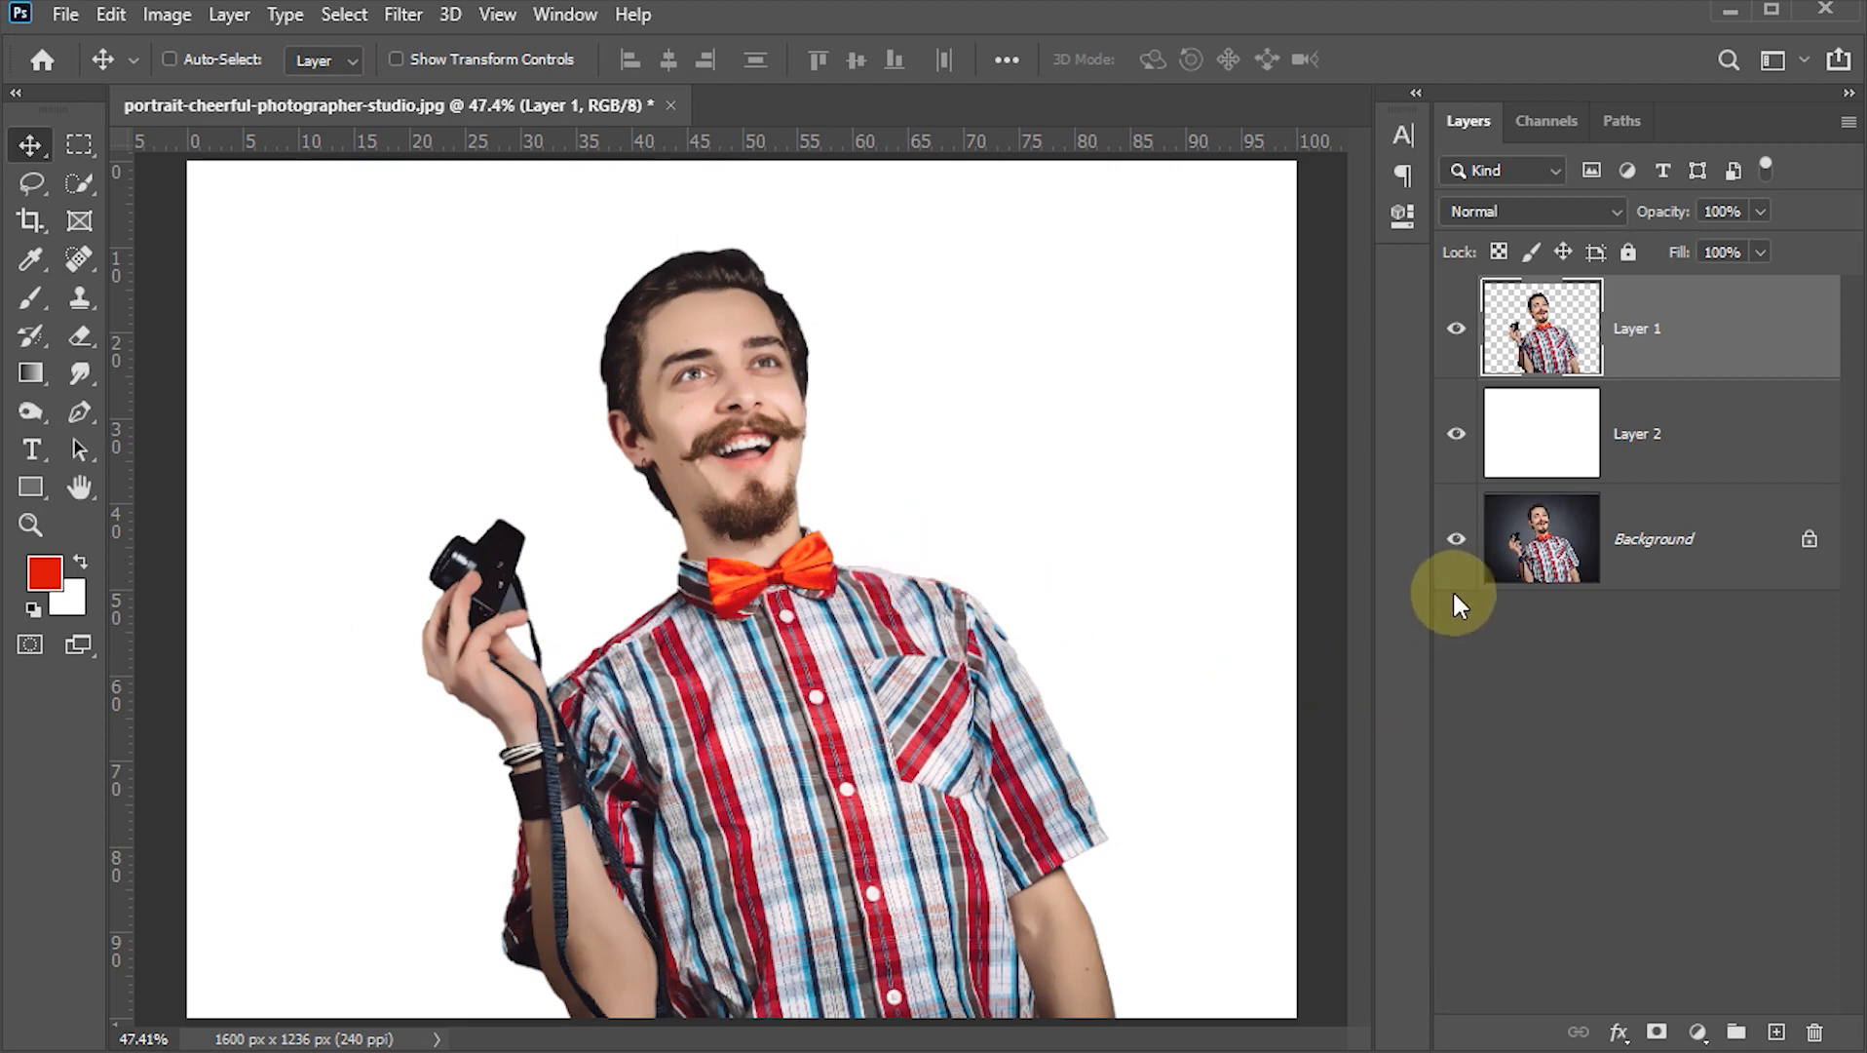
Step: Stamp only the visible cutout onto a new top layer, and leave just that layer and the white Layer 2 shown
left_click(1456, 433)
left_click(1456, 536)
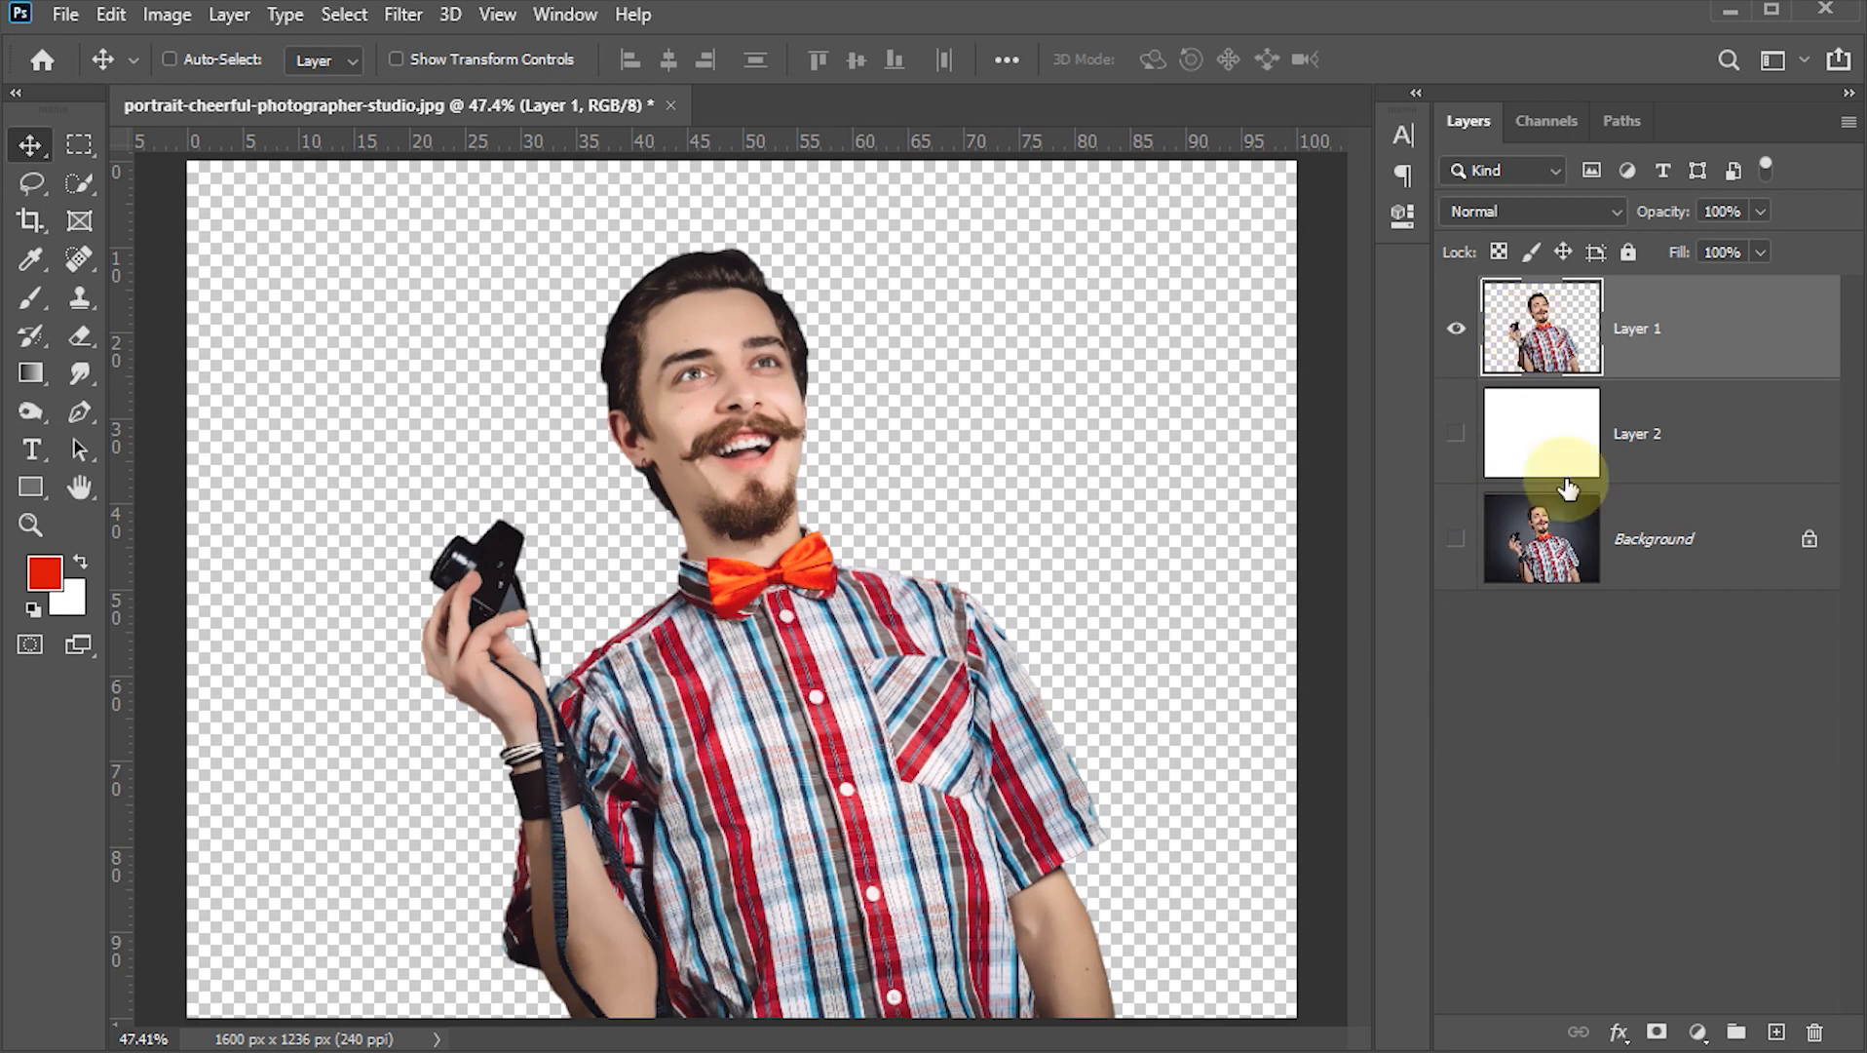
left_click(1775, 1032)
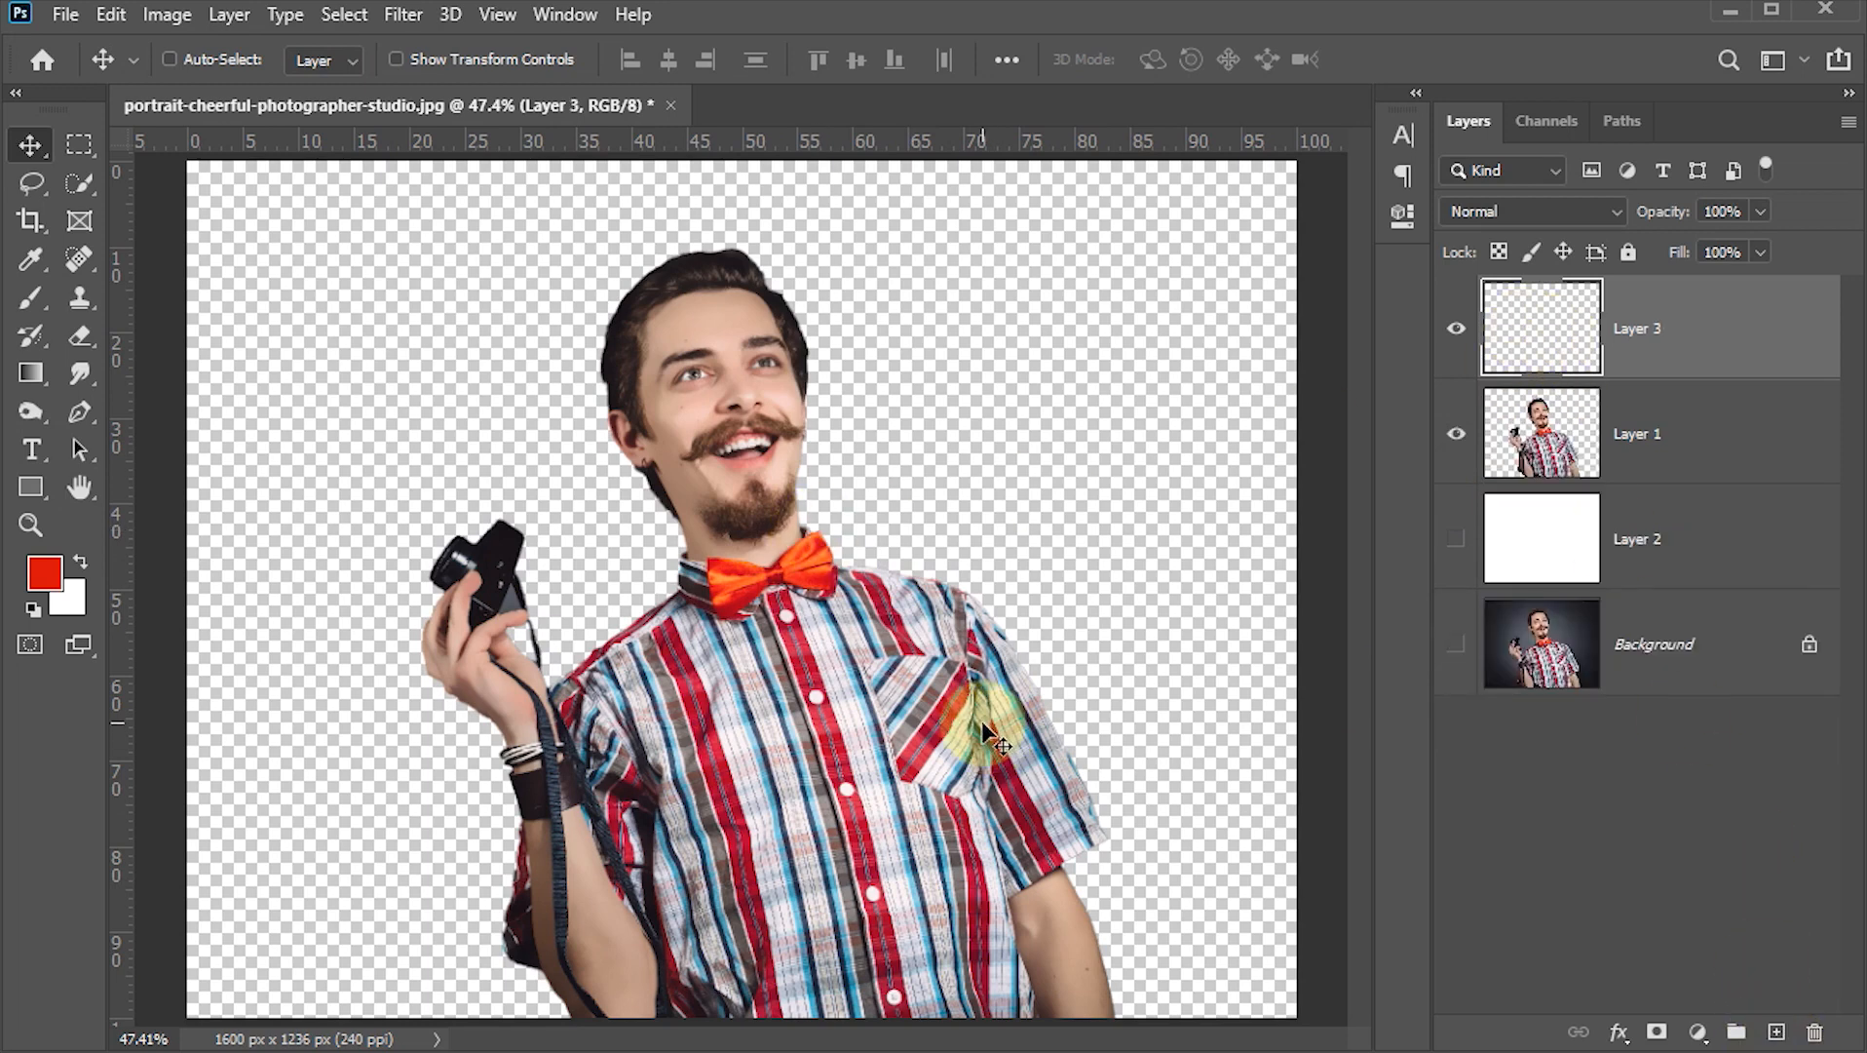
key("ctrl+shift+alt+e")
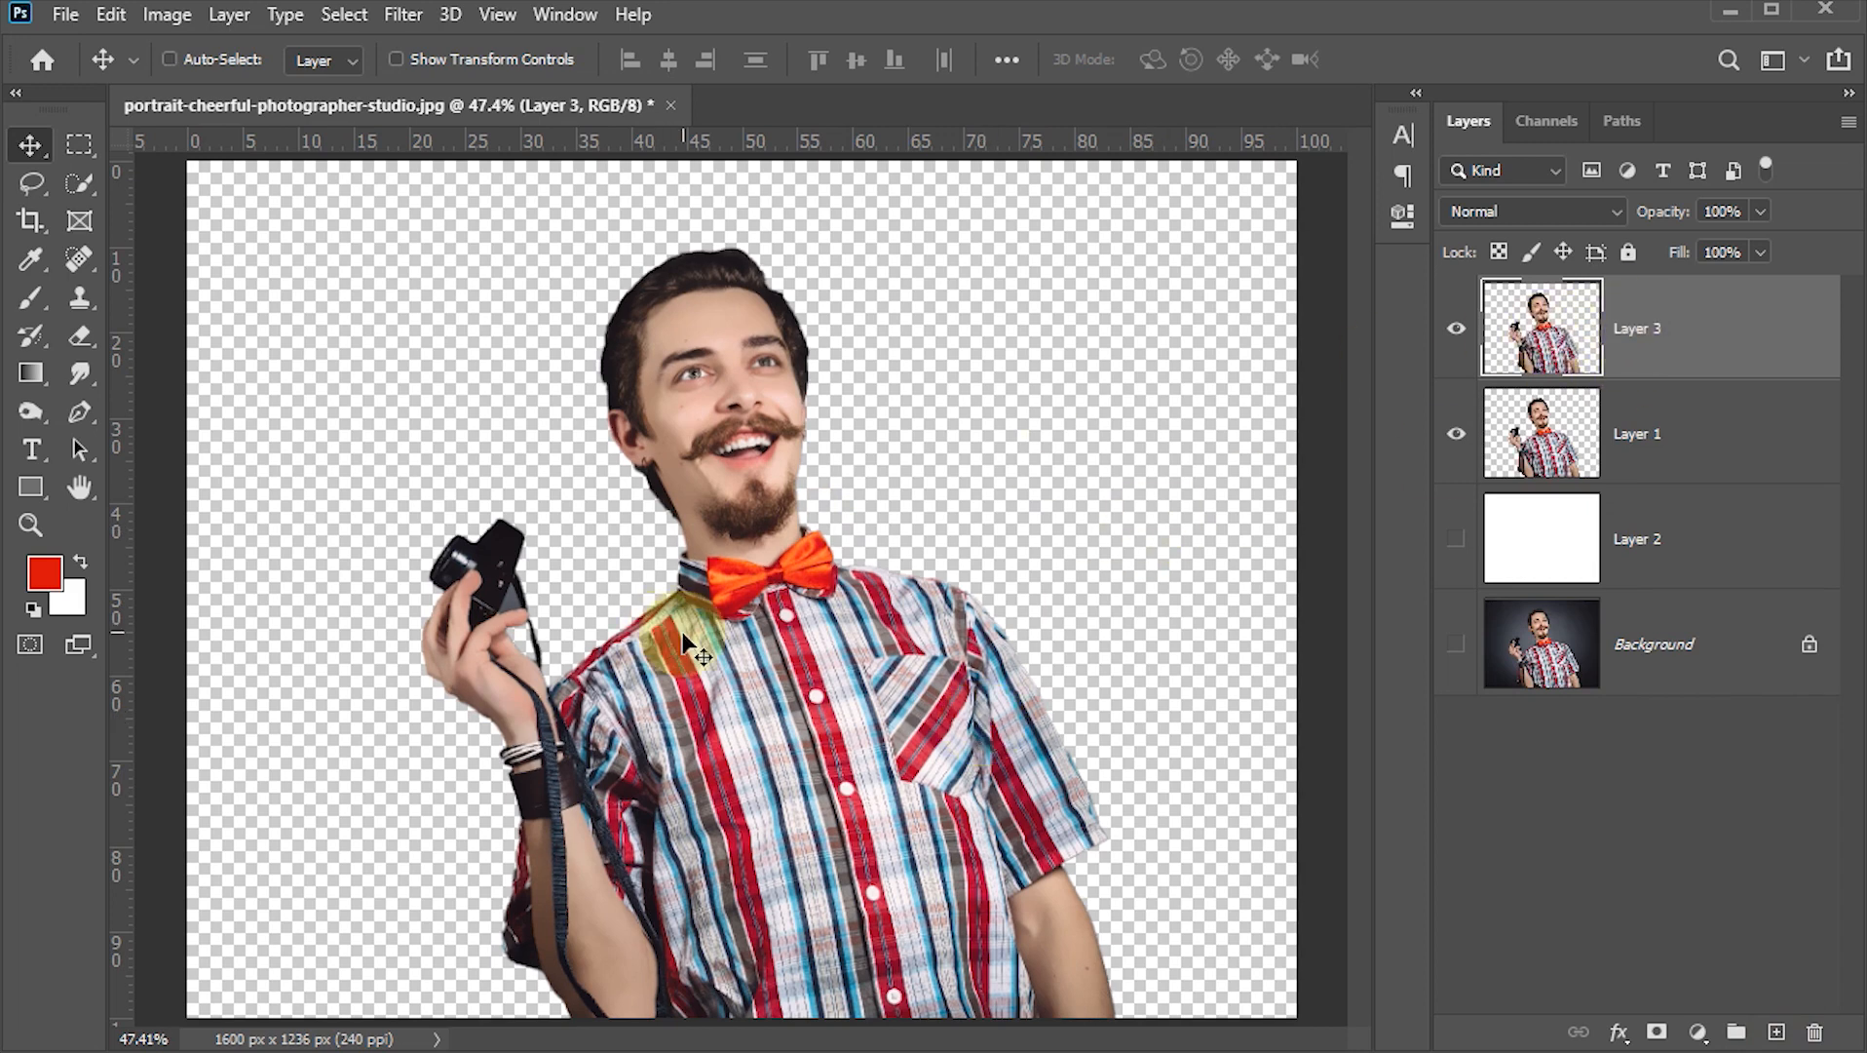
left_click(1457, 434)
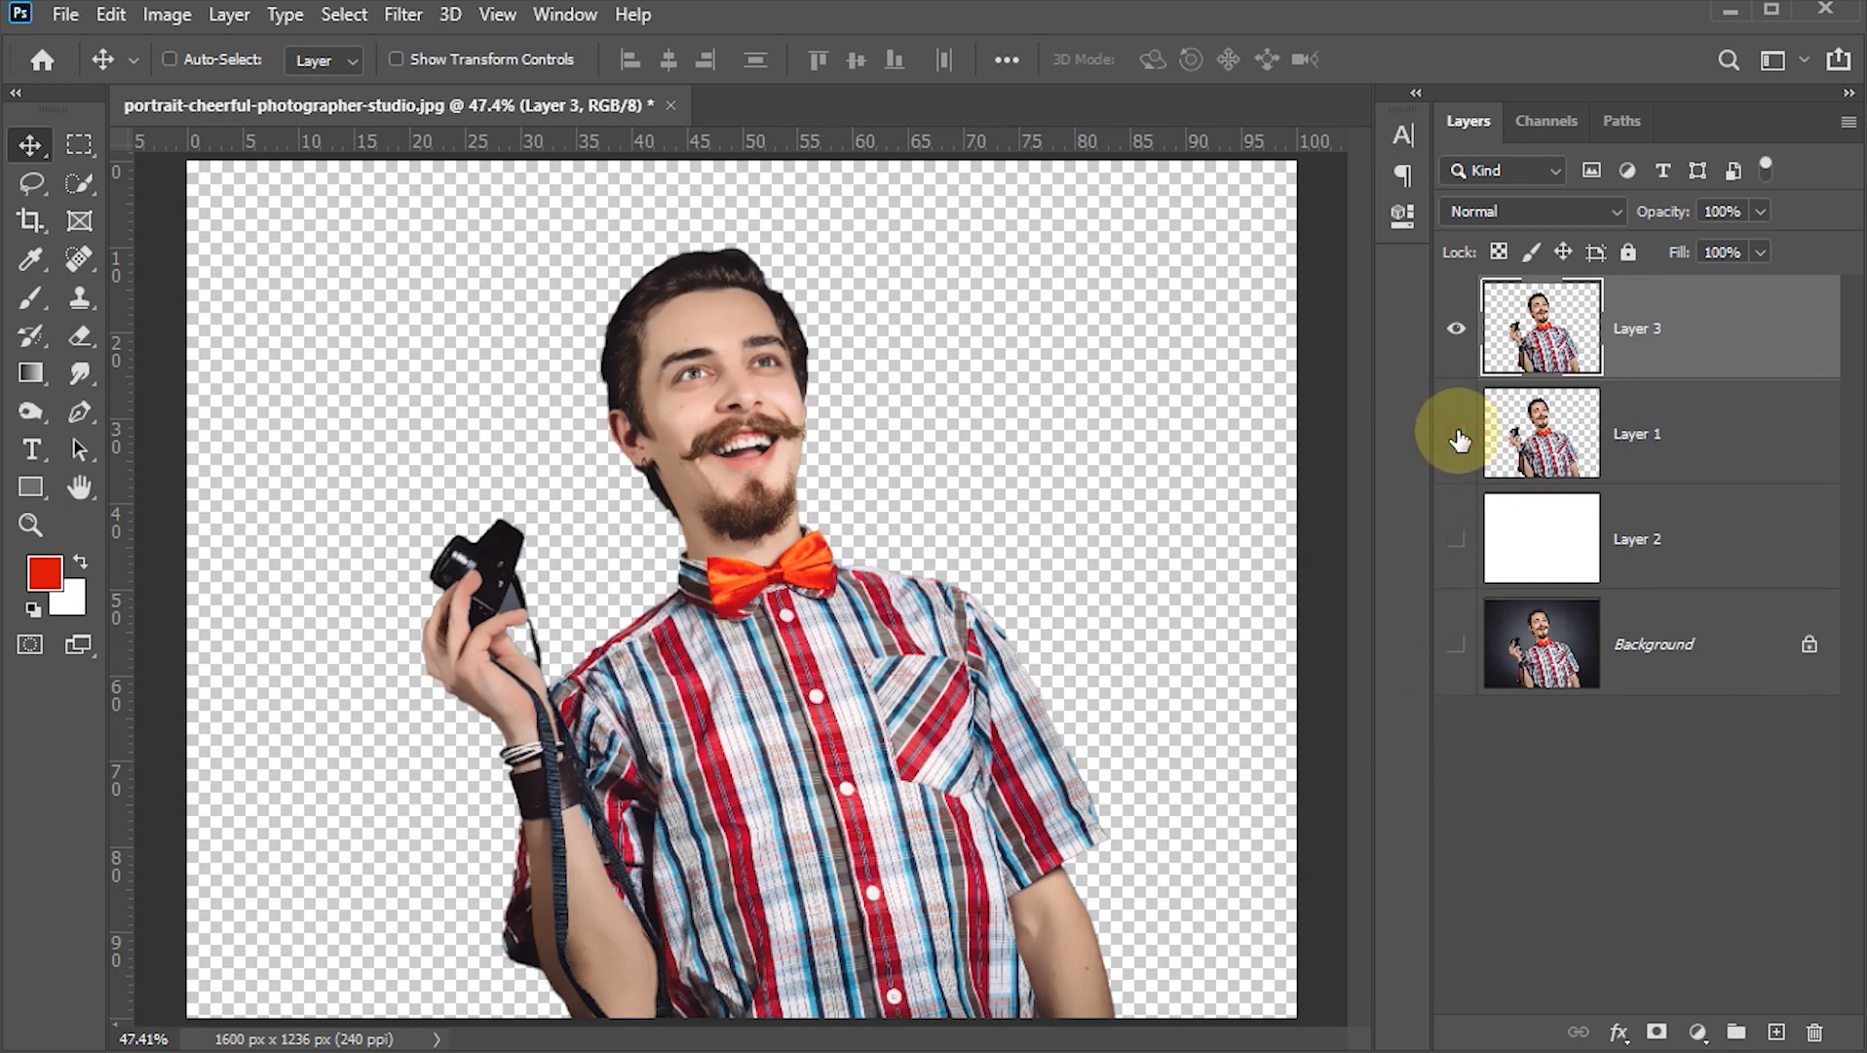
left_click(1457, 542)
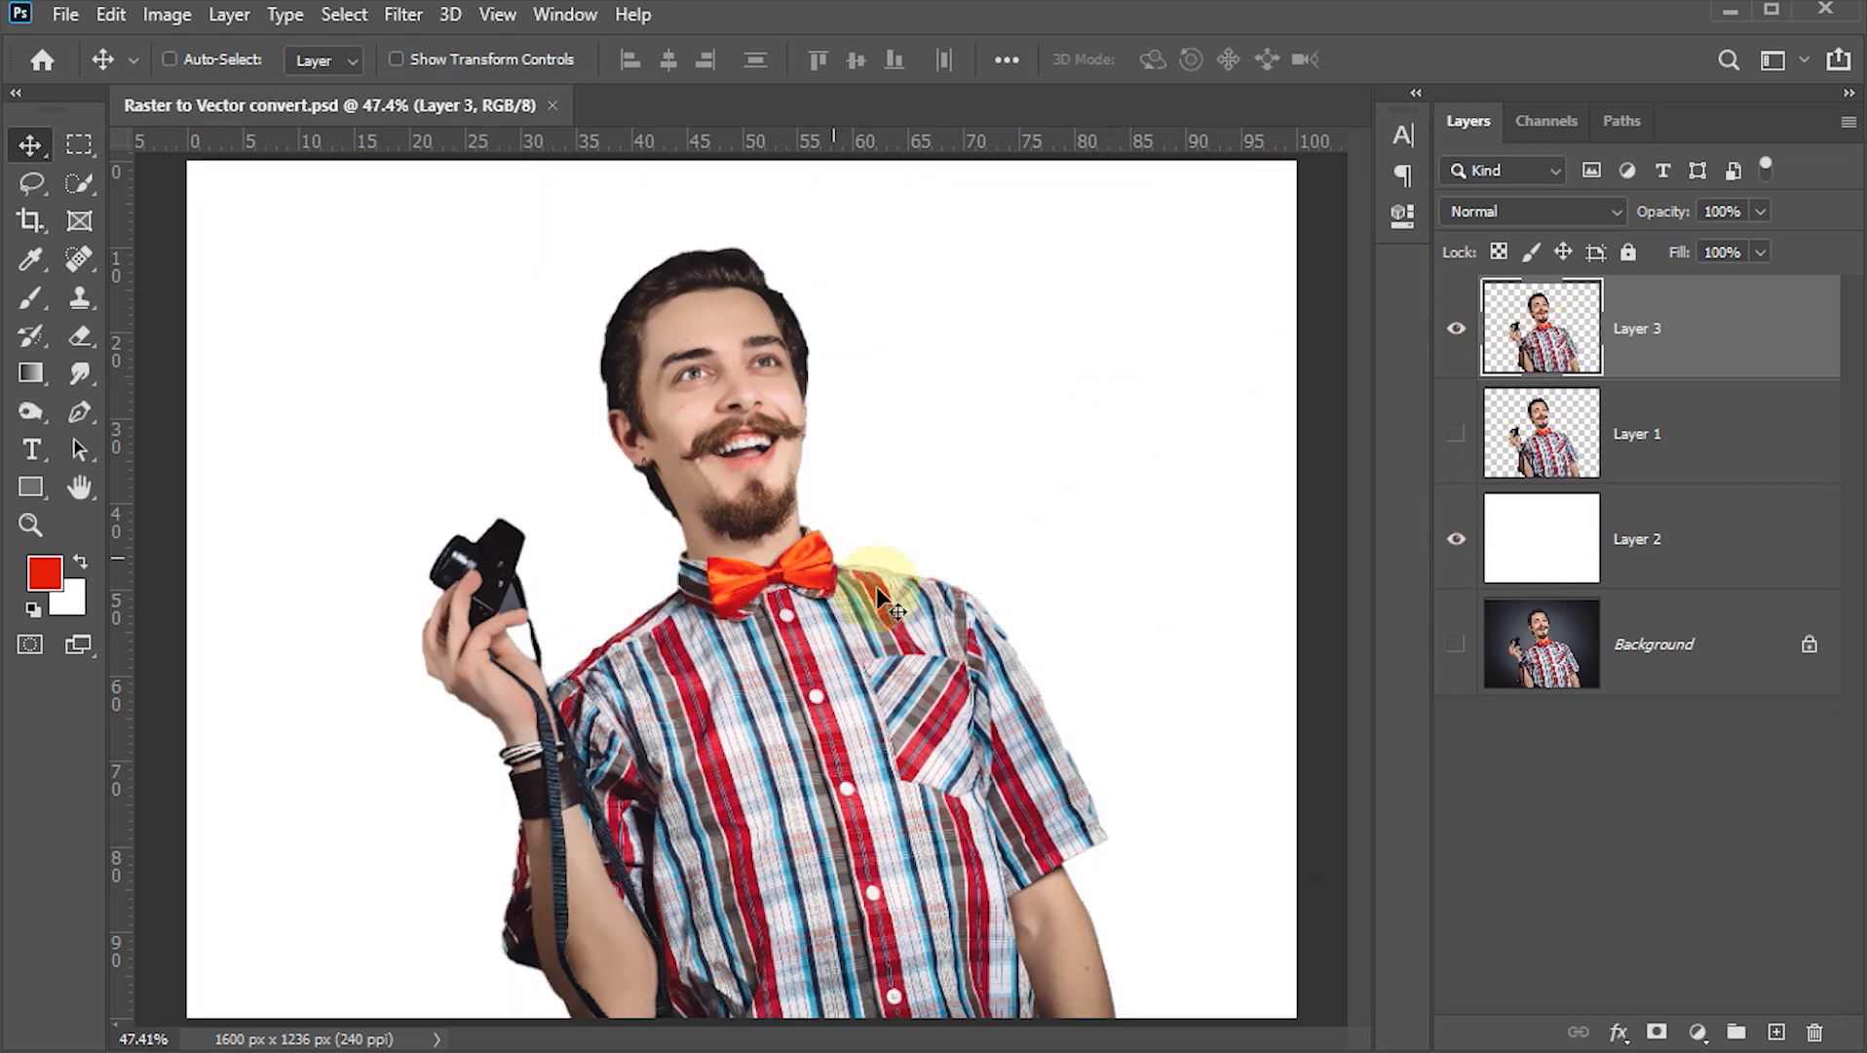
Step: Add a Threshold adjustment layer above Layer 3 and clip it to that layer
left_click(1698, 1031)
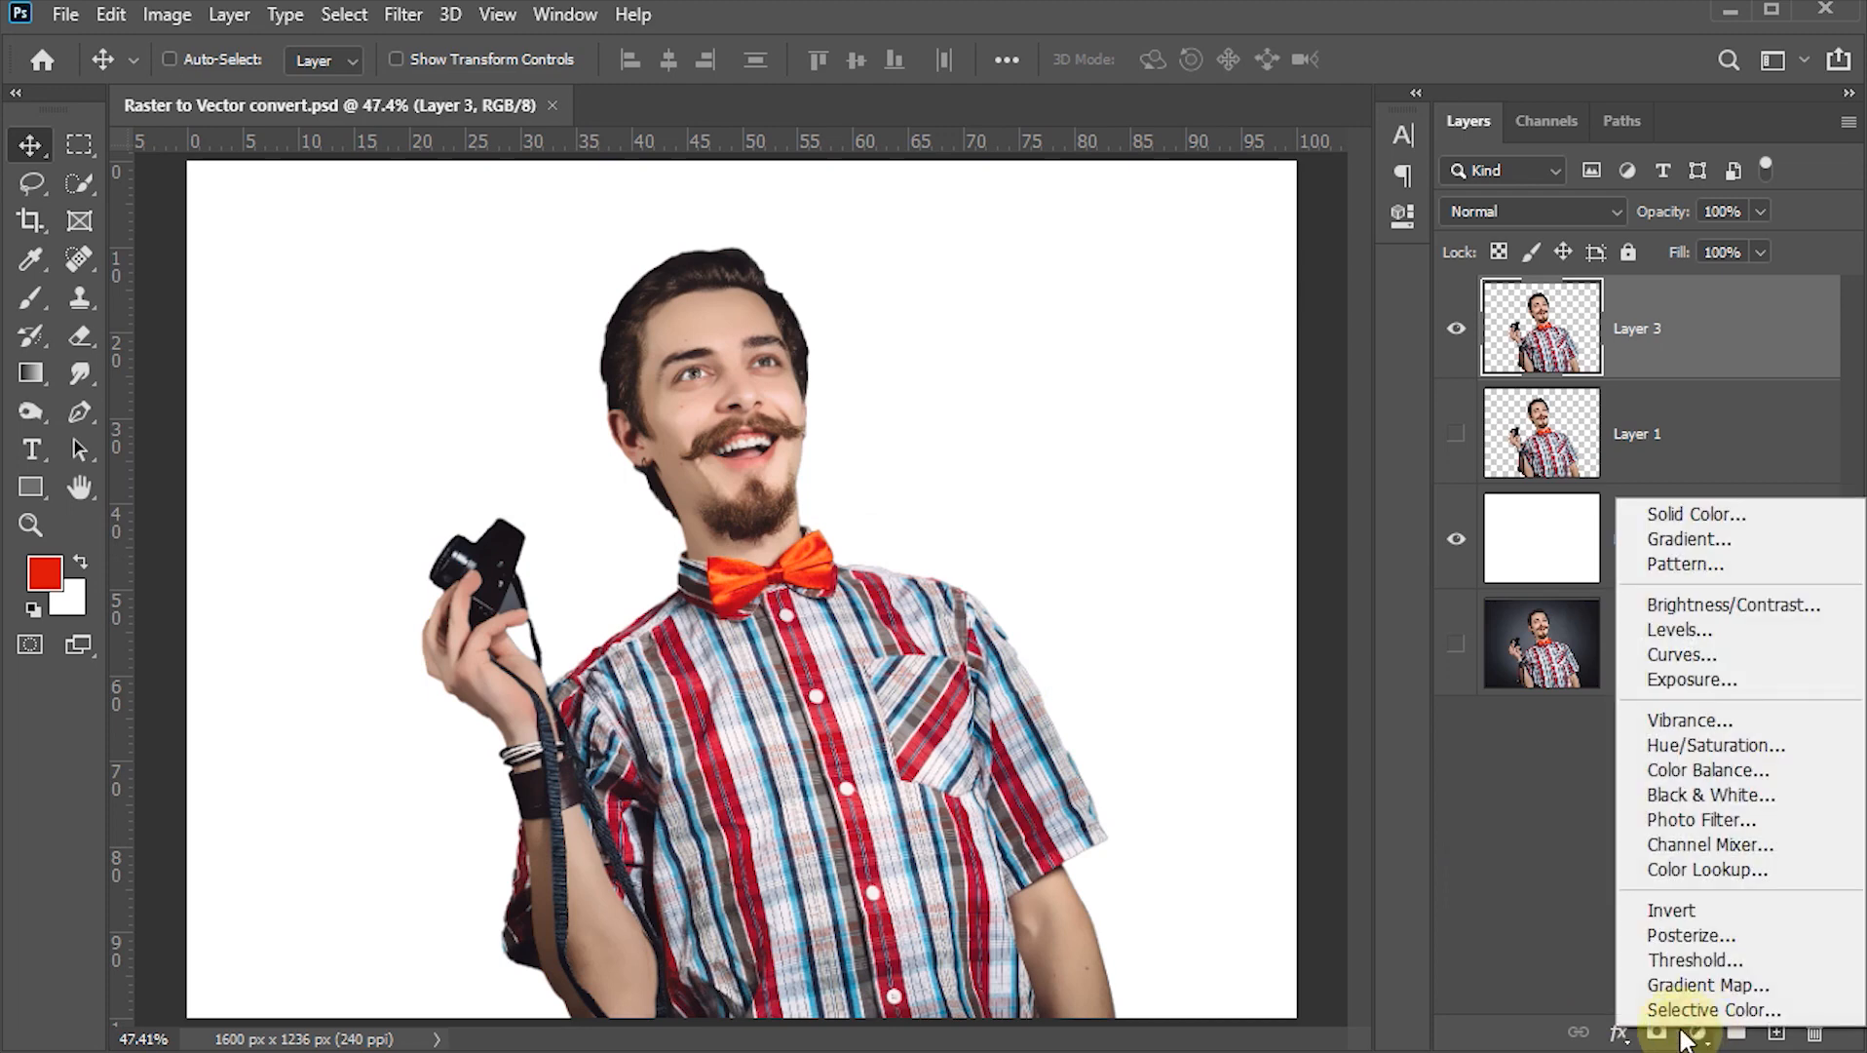
left_click(1680, 961)
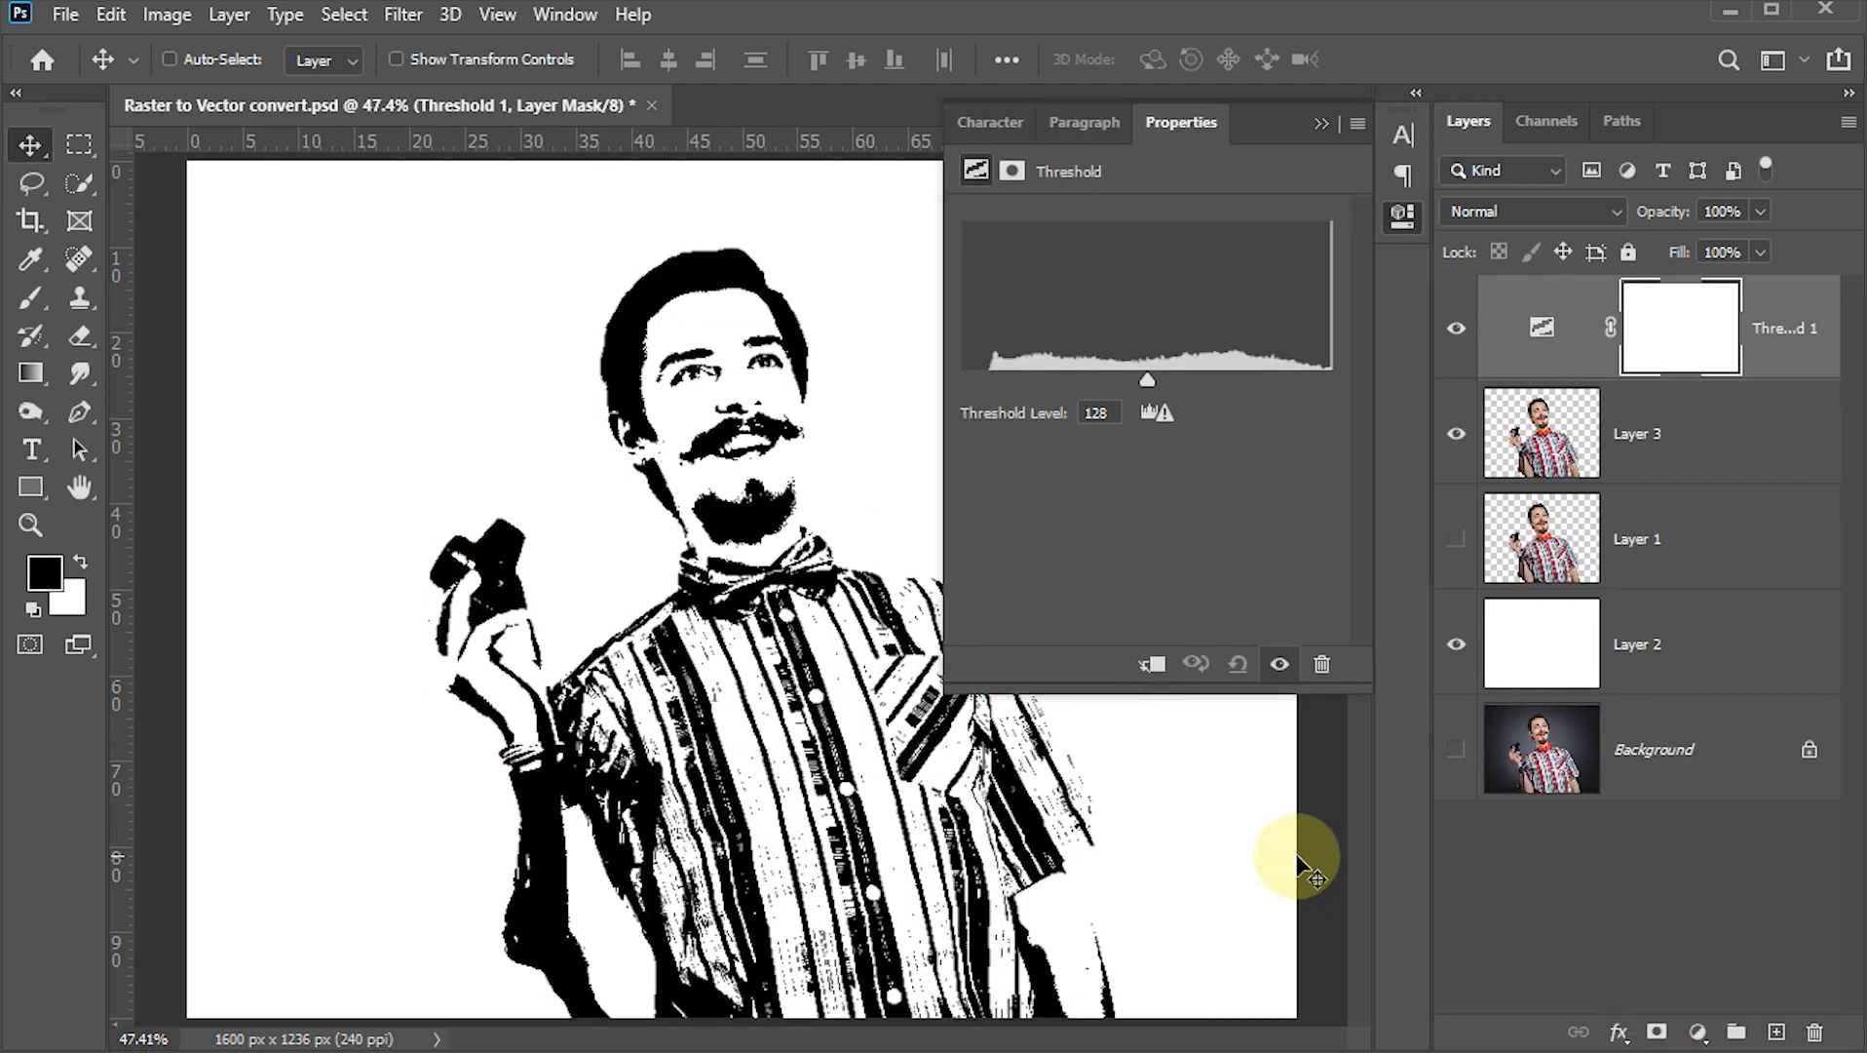
left_click(1151, 667)
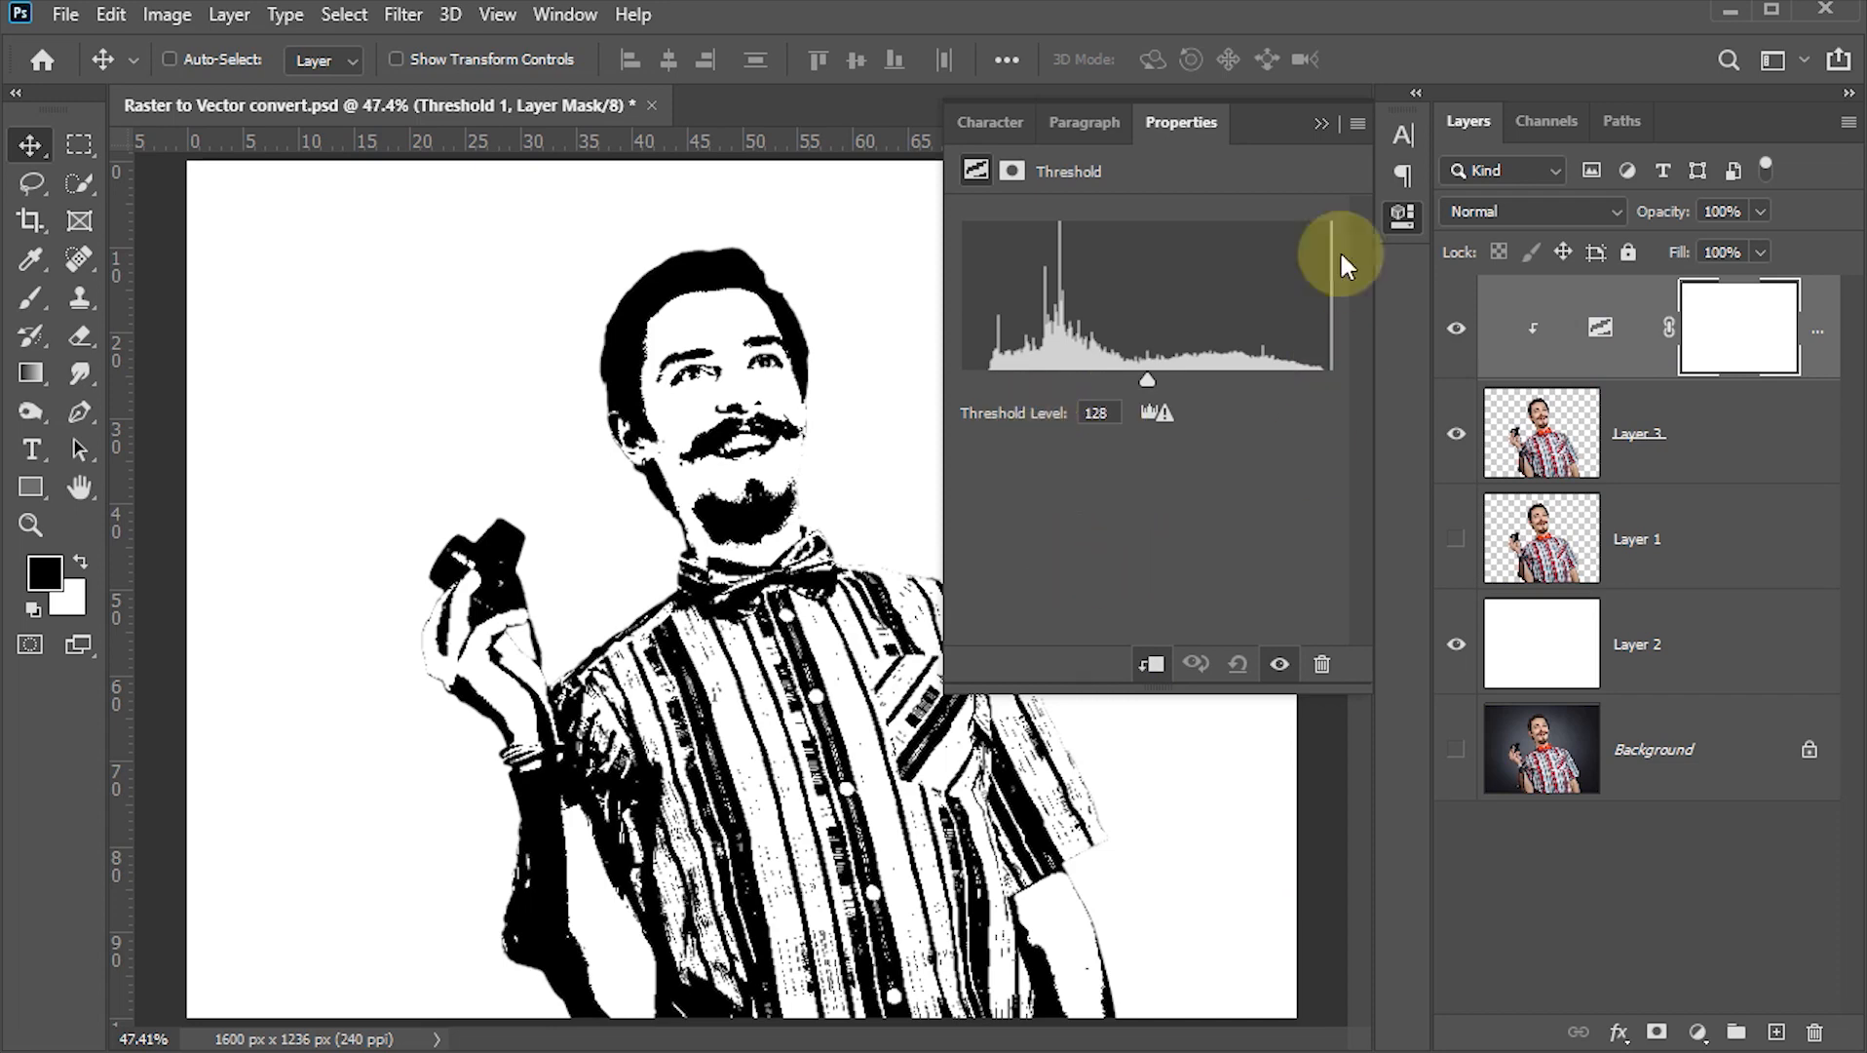
left_click(1324, 122)
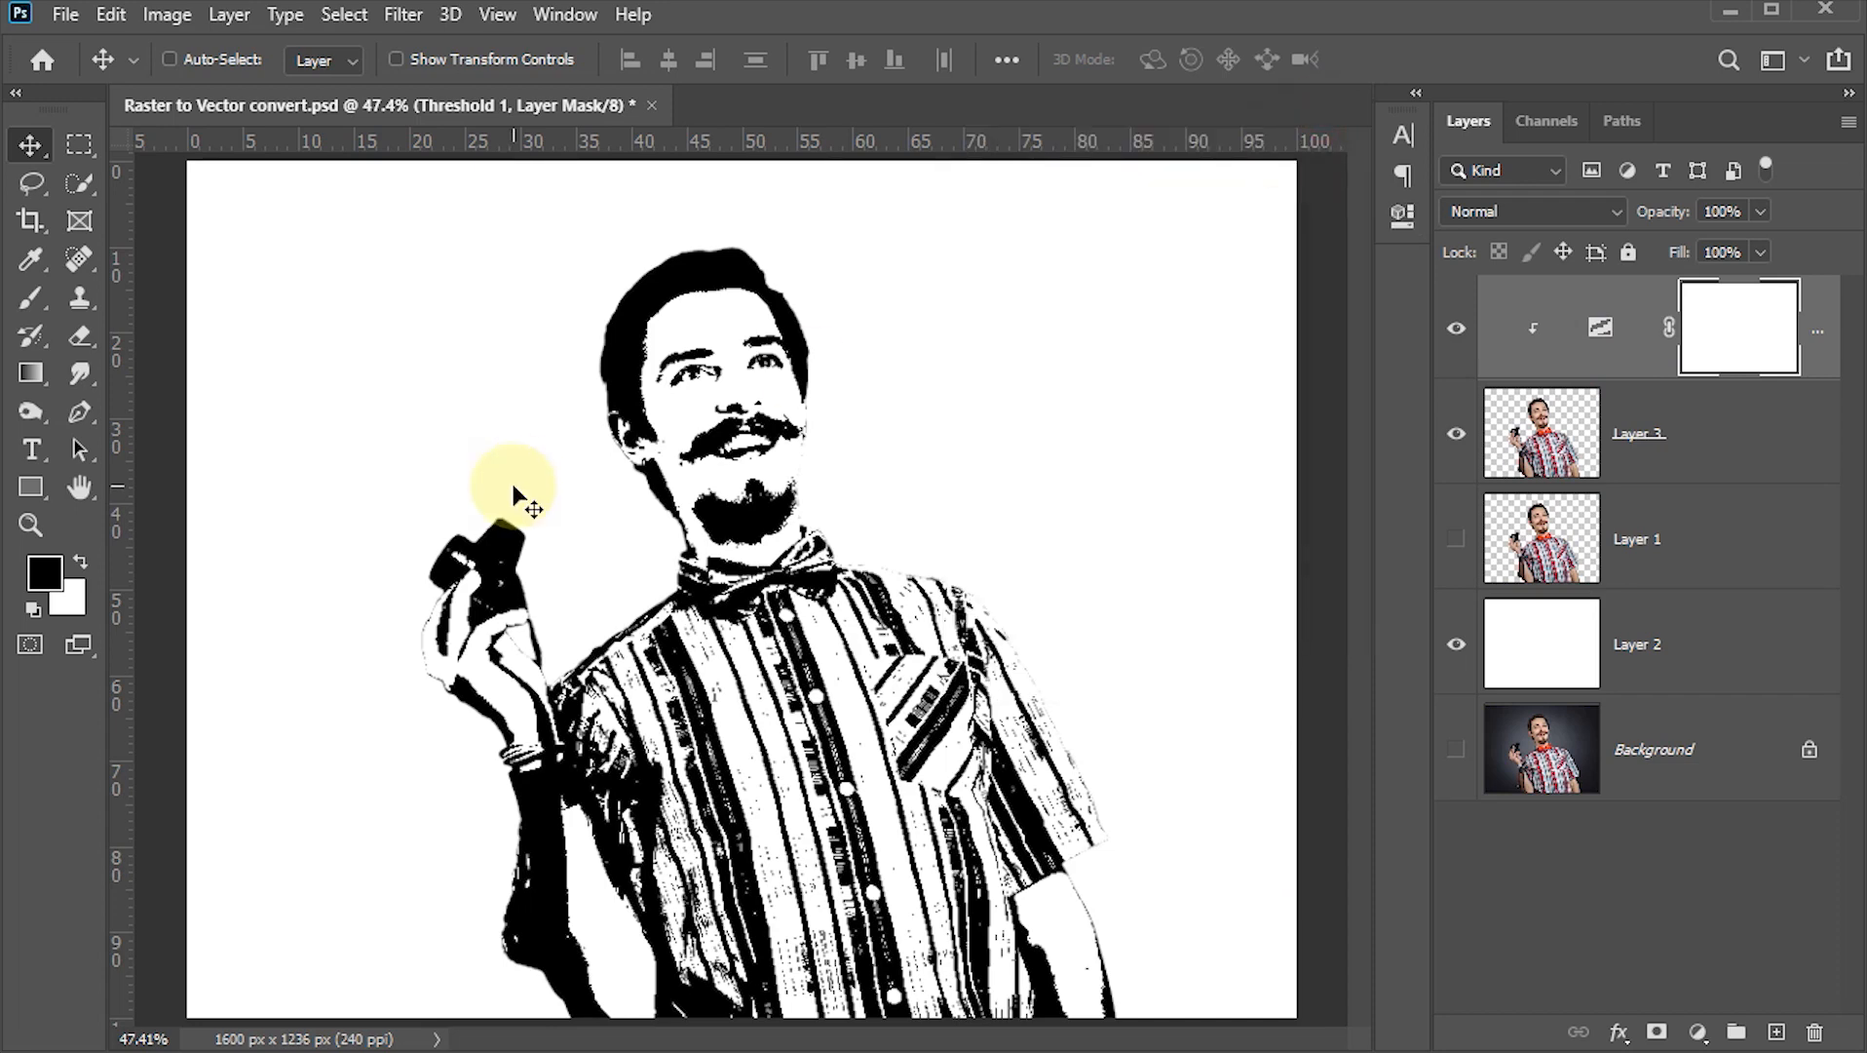
Step: Darken the man's eyebrows and eyes on Layer 3 using the Burn tool with a brush size of 35
key("o")
left_click(1549, 443)
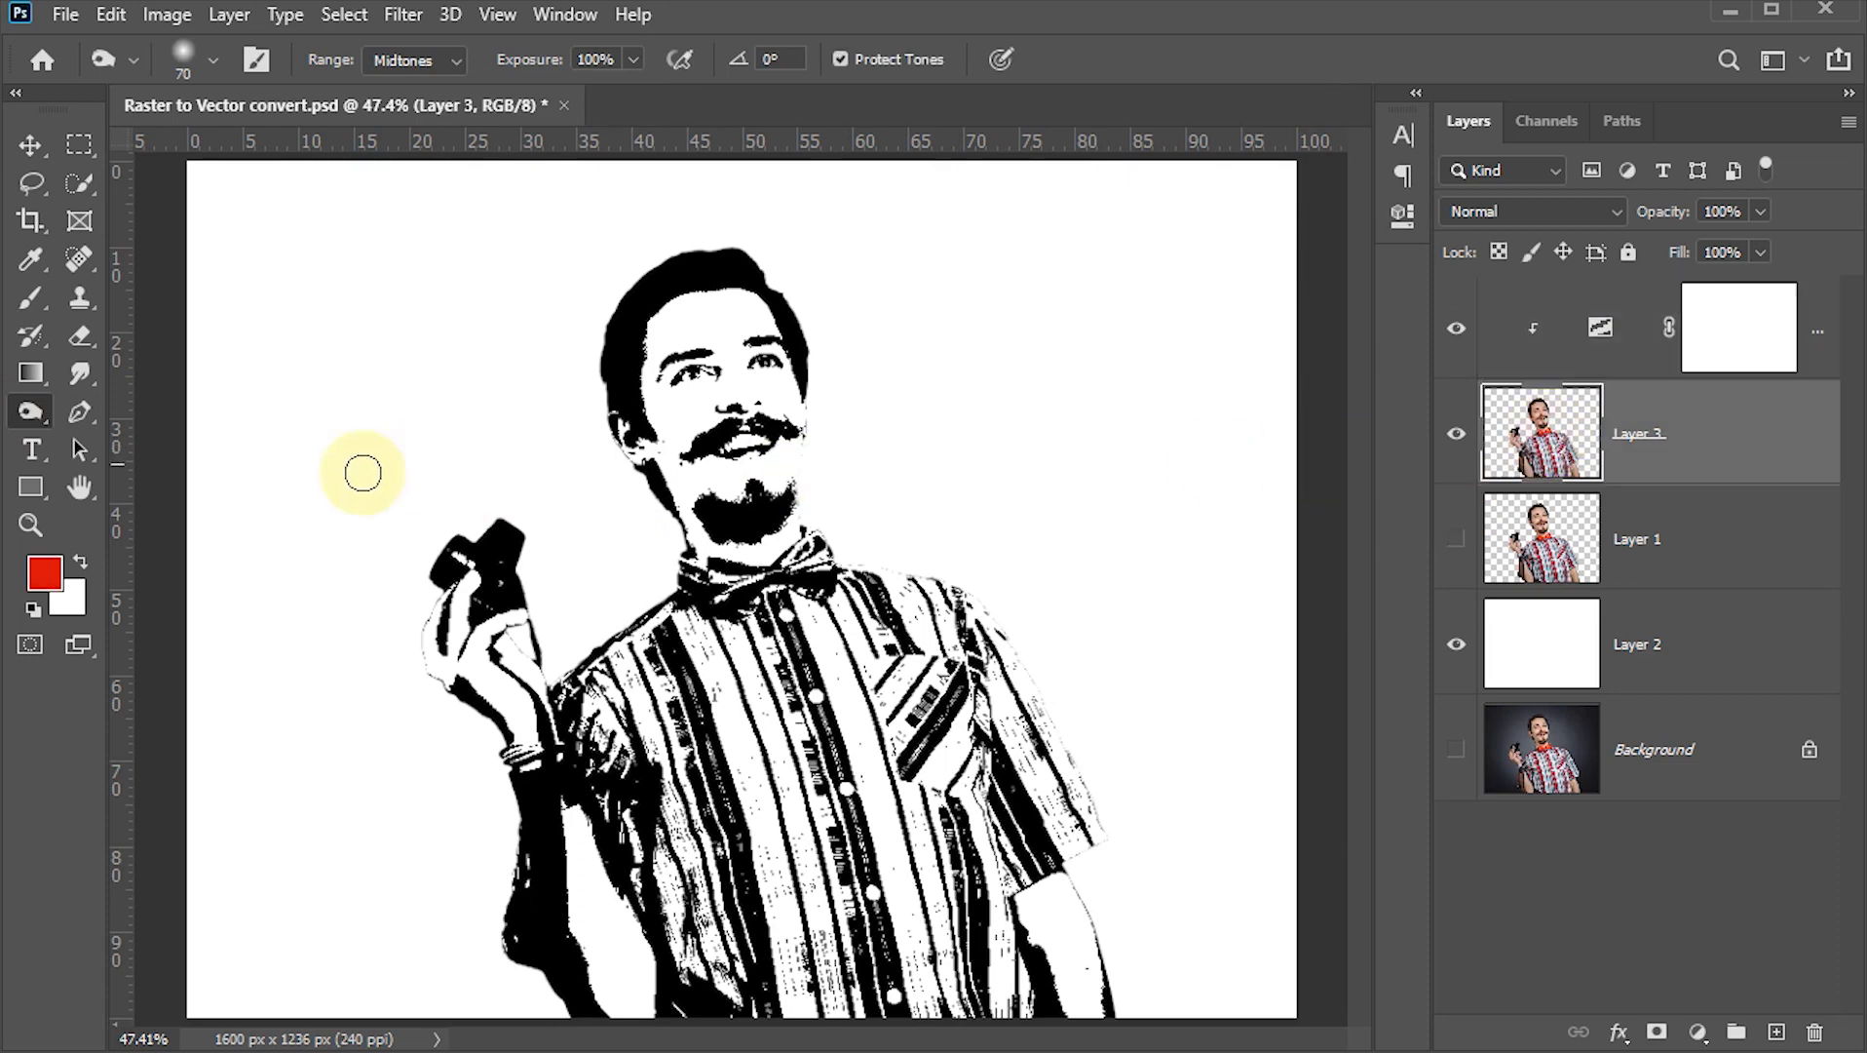
left_click_drag(25, 413, 116, 413)
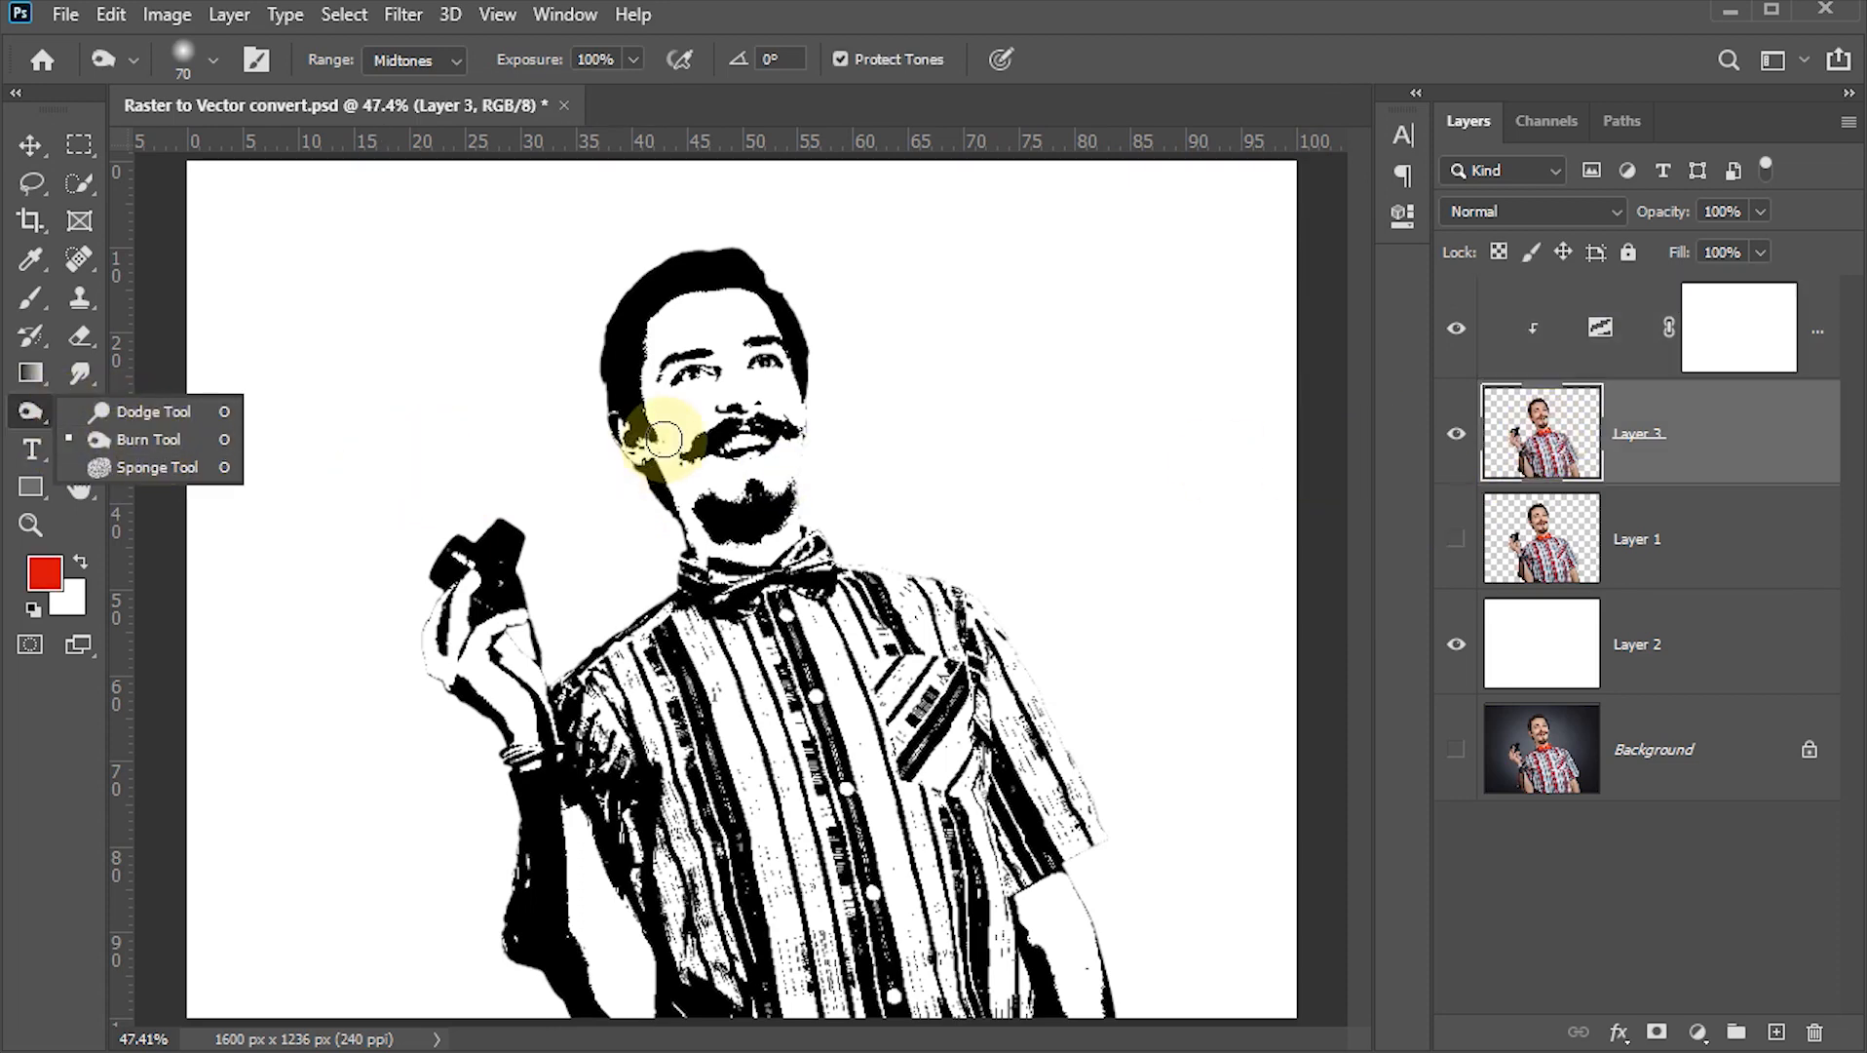
left_click(145, 445)
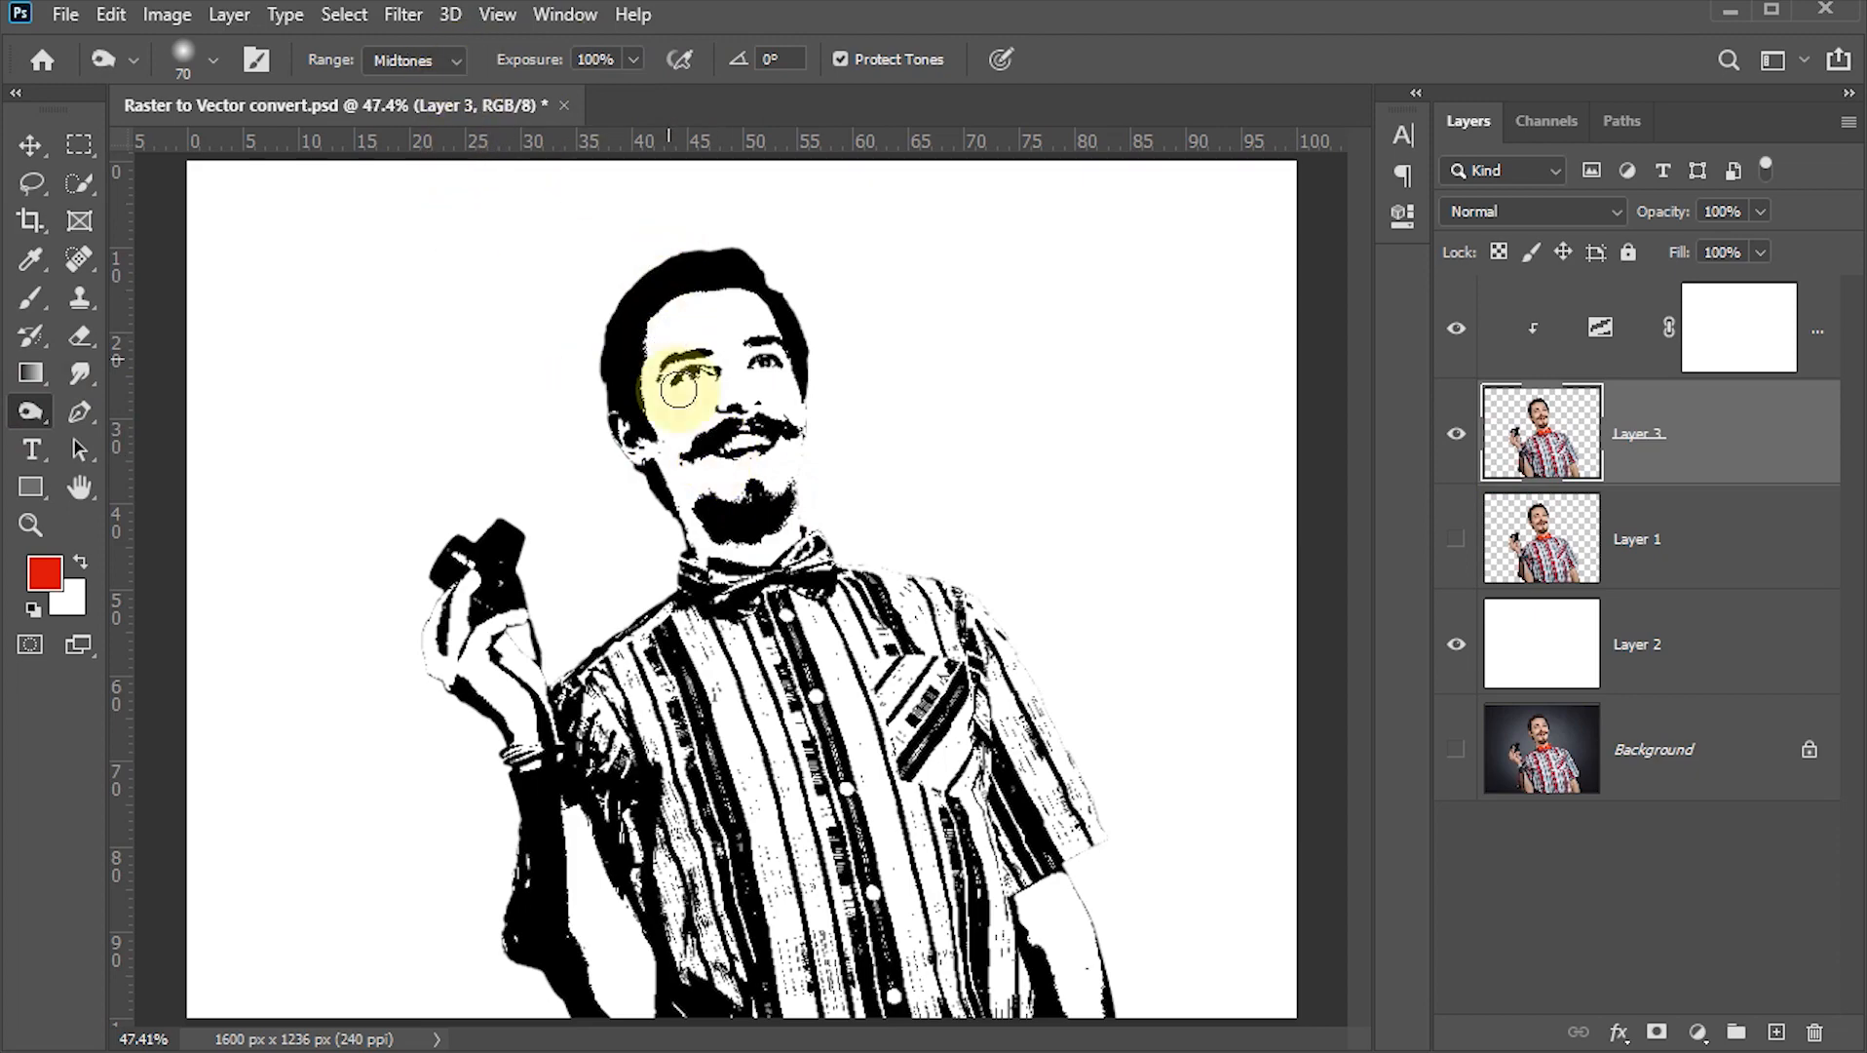
scroll(682, 398, "up", 5)
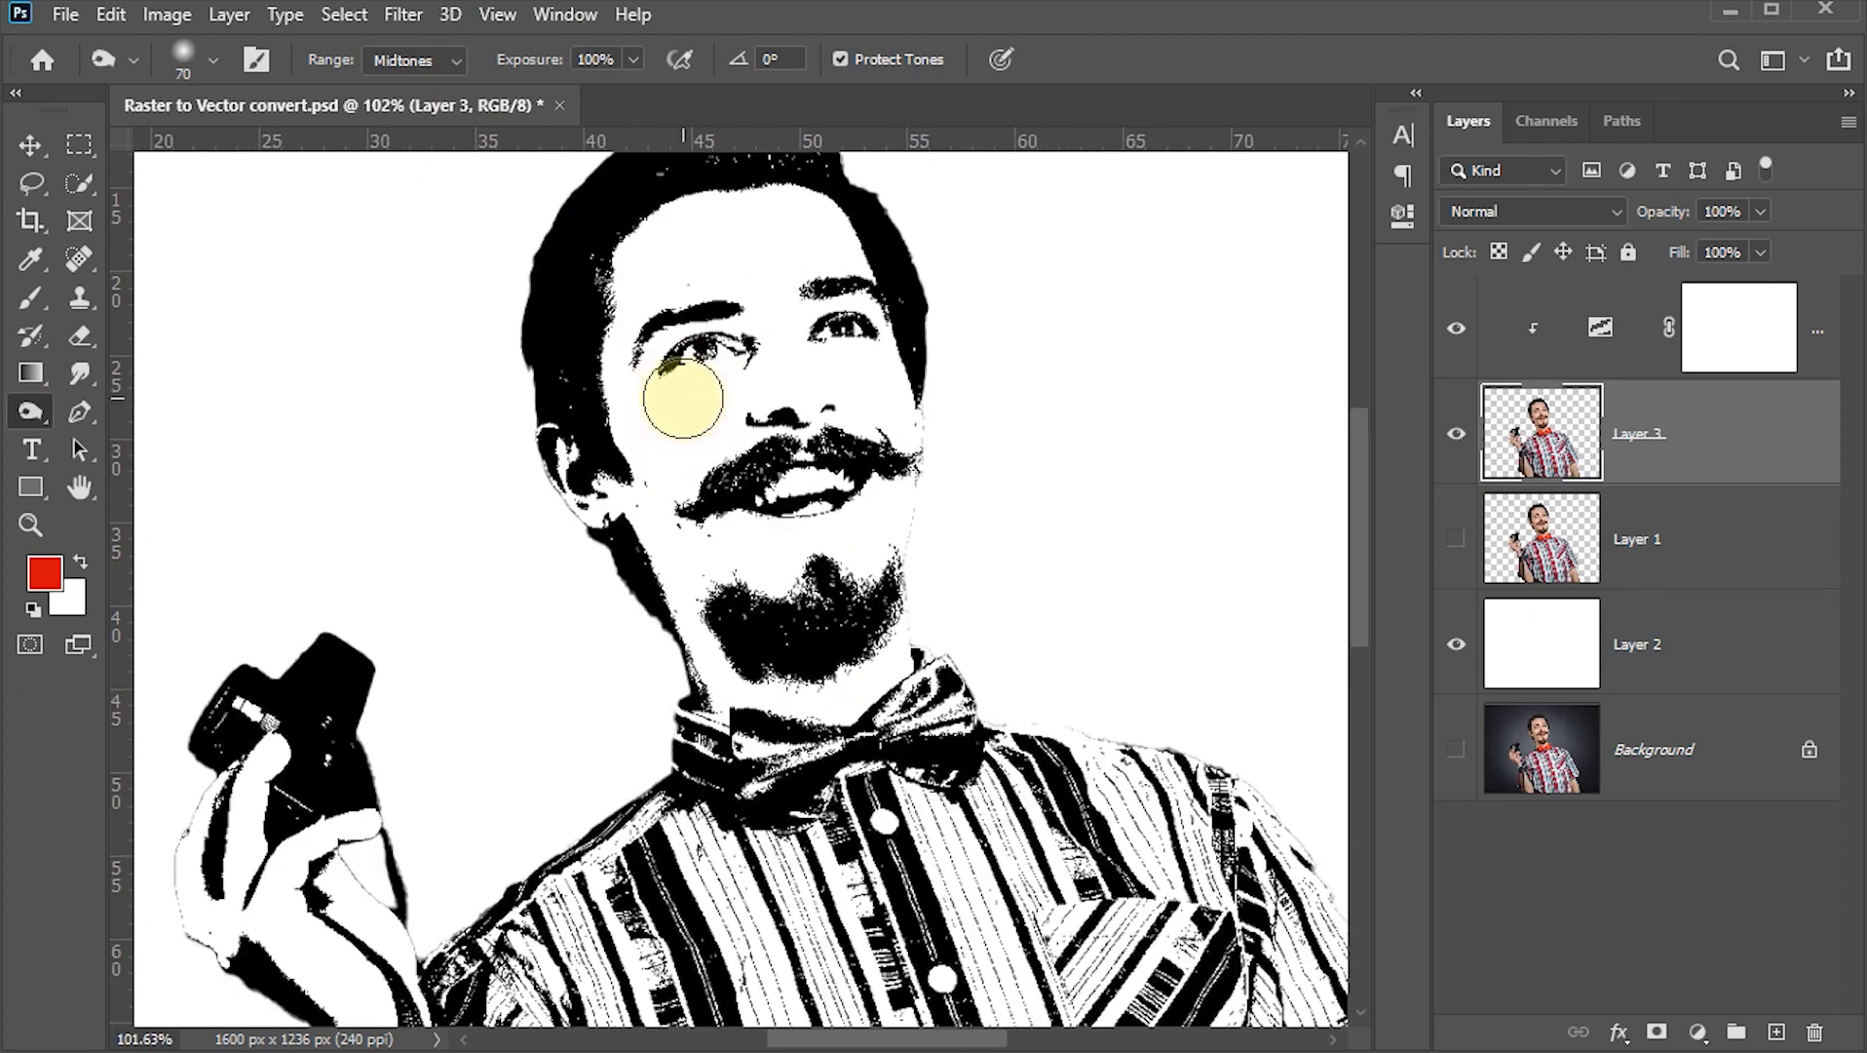
scroll(709, 367, "up", 3)
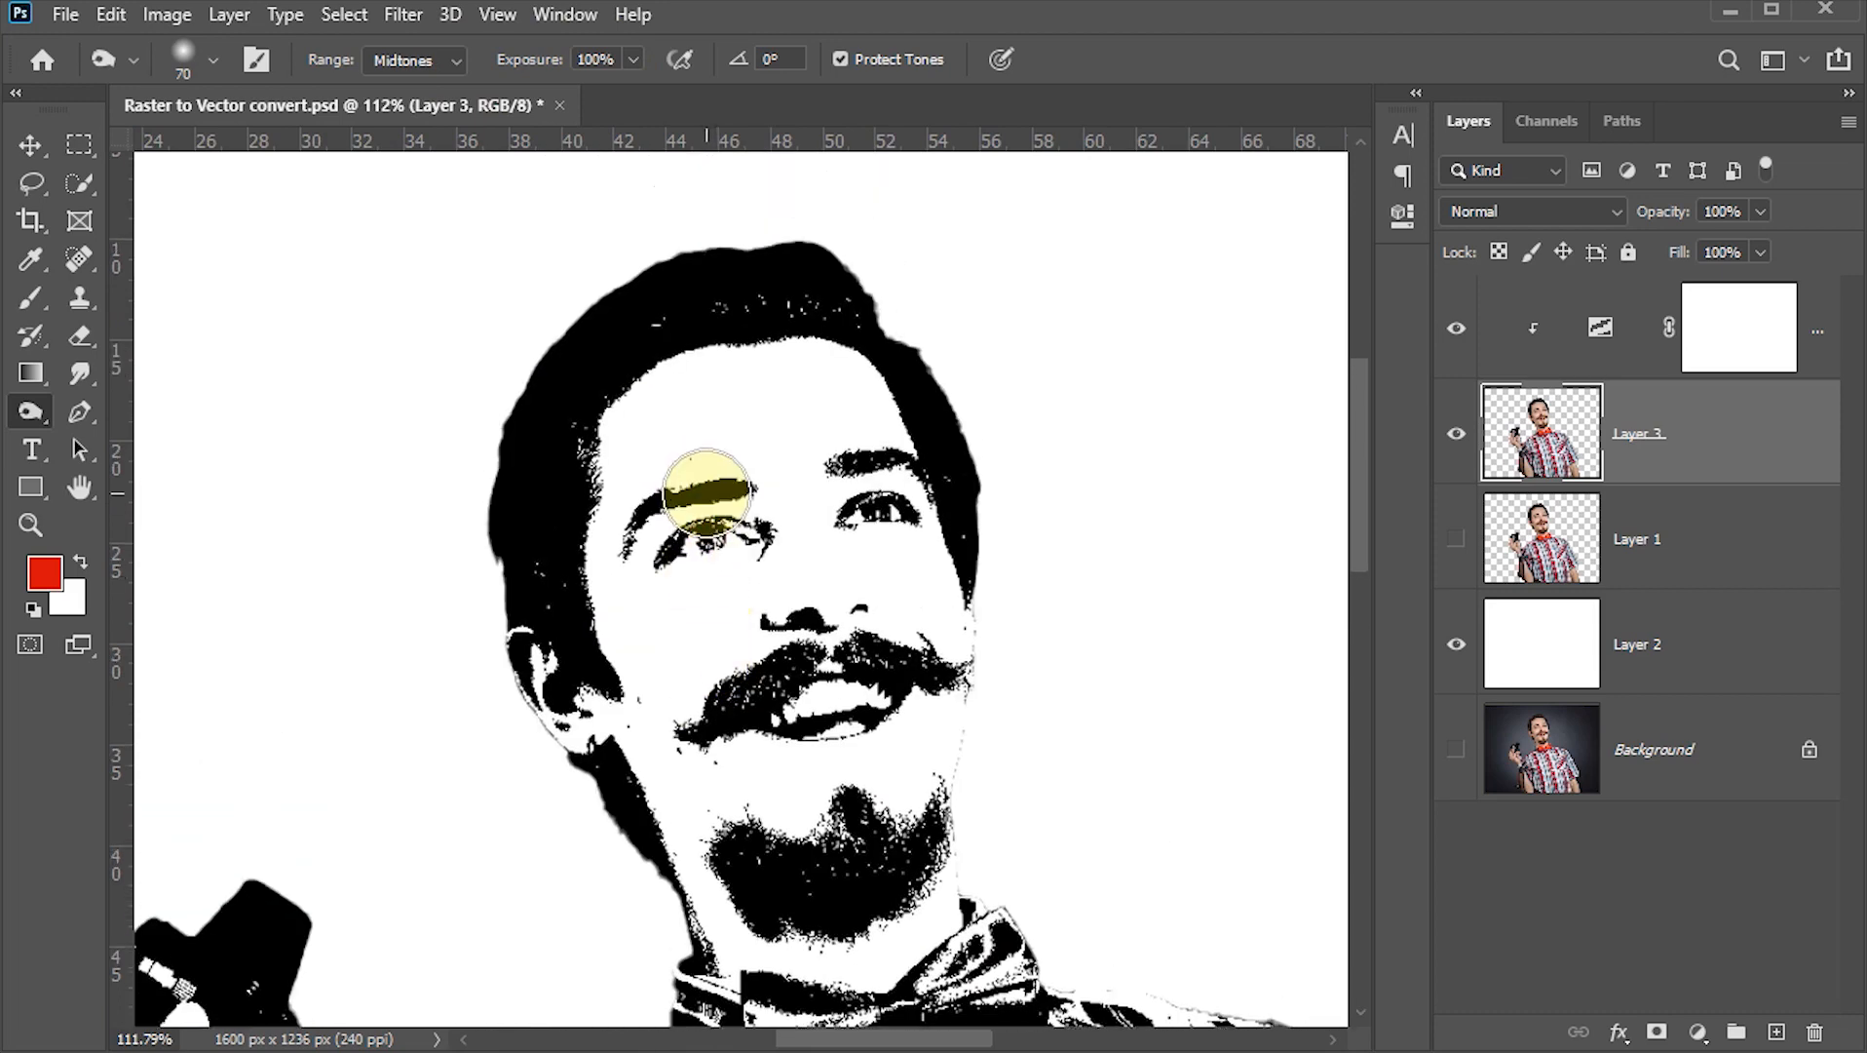
key("bracketleft")
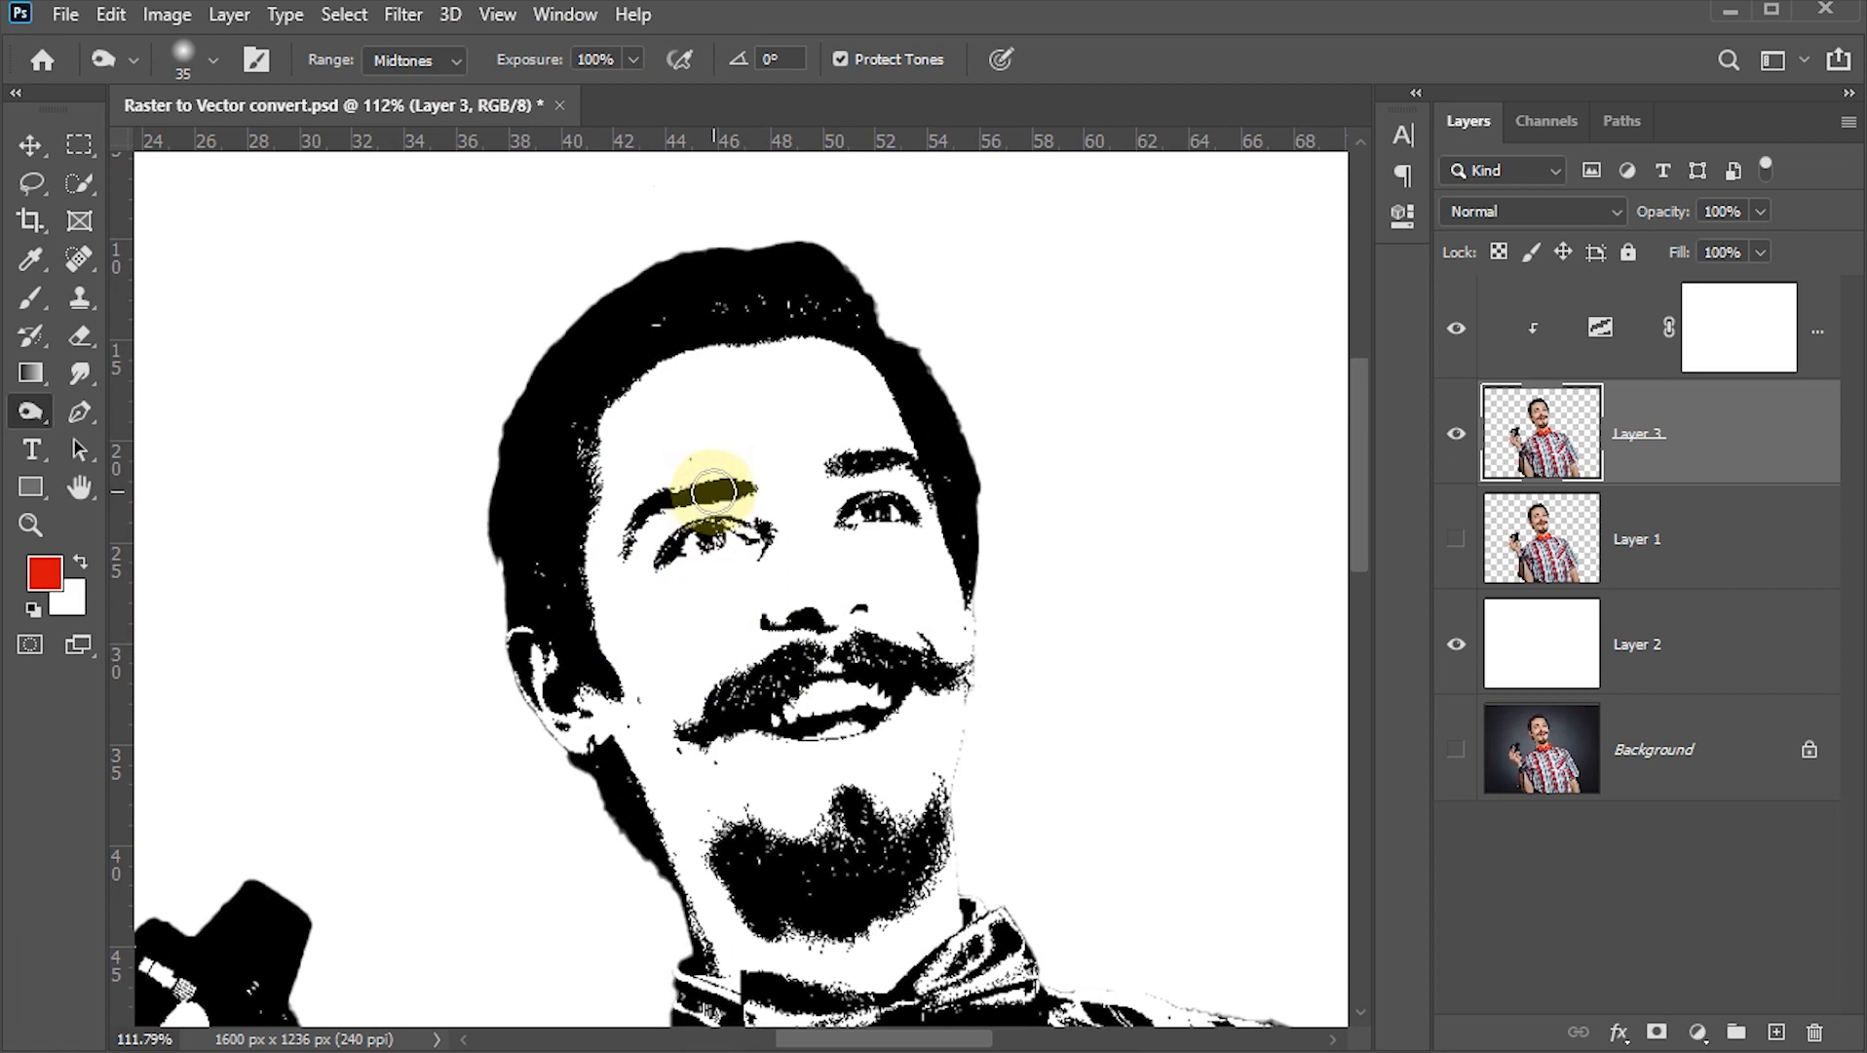
mouse_move(730, 487)
left_mouse_down()
mouse_move(667, 487)
mouse_move(643, 511)
left_mouse_up()
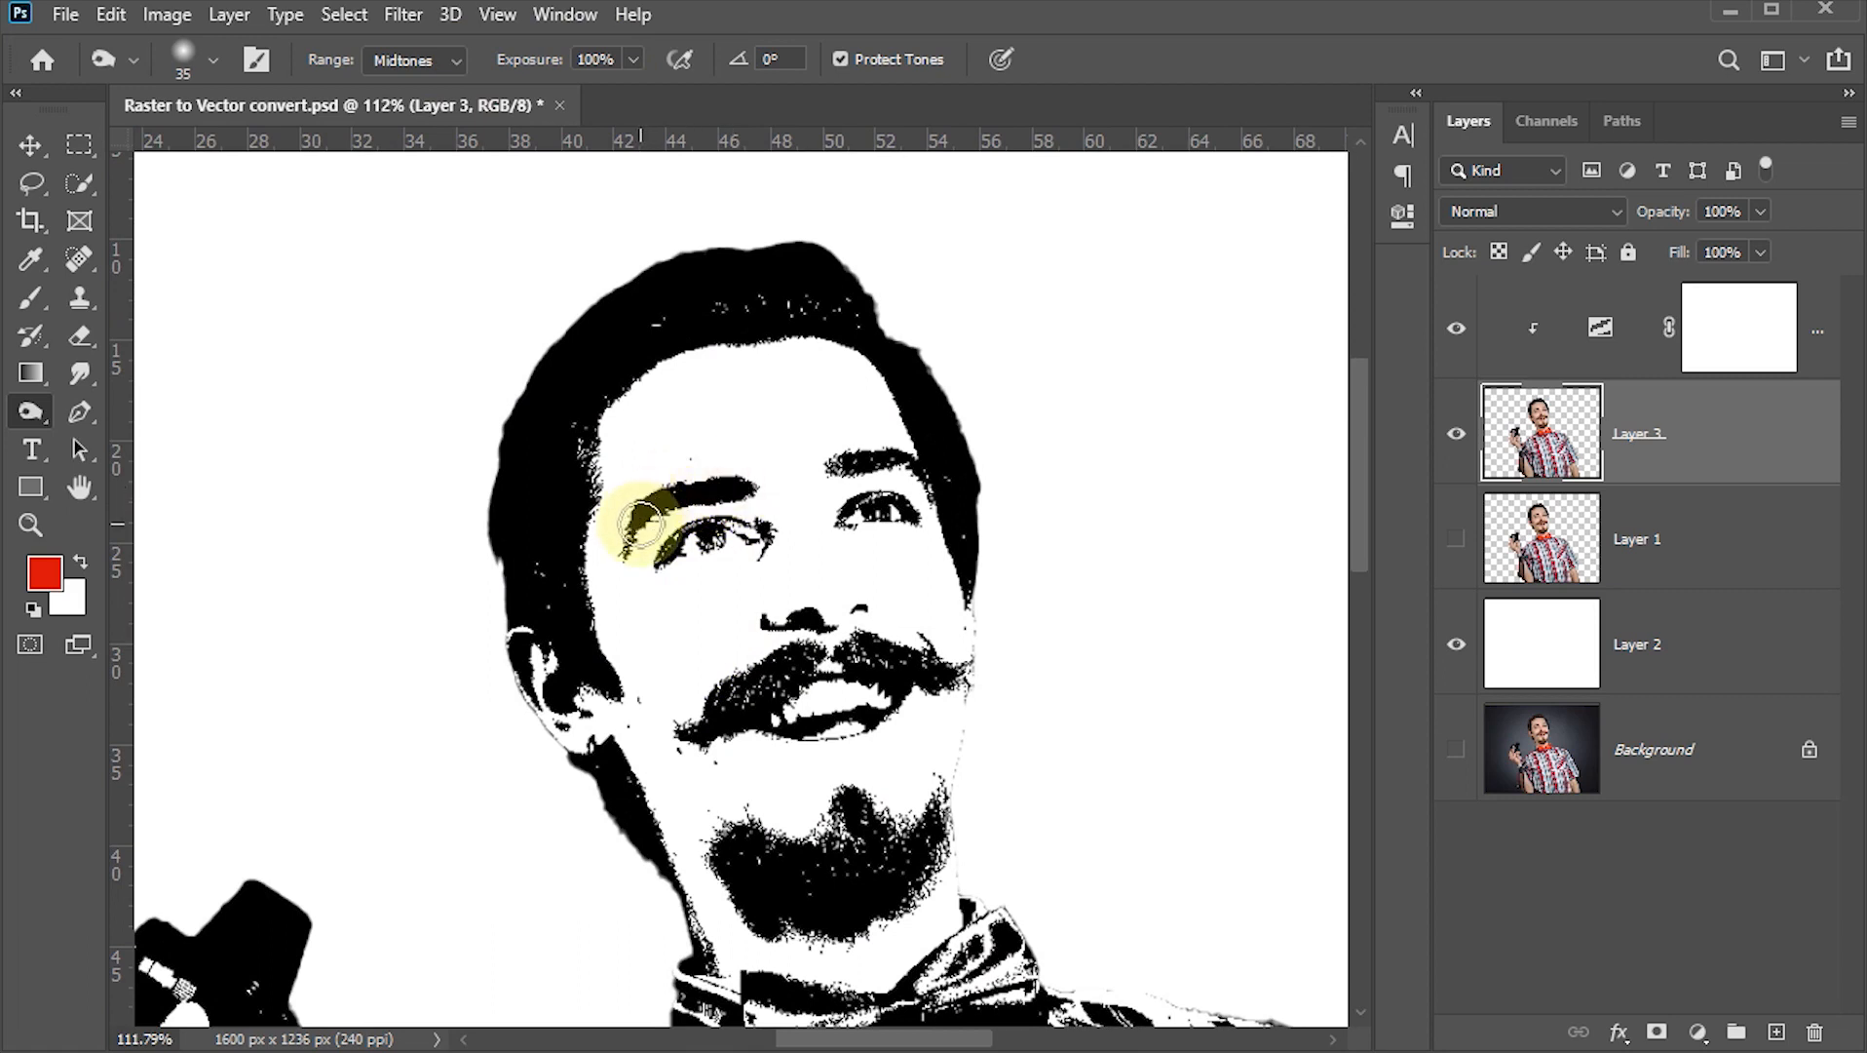
mouse_move(843, 470)
left_mouse_down()
mouse_move(916, 474)
mouse_move(672, 556)
mouse_move(873, 534)
mouse_move(841, 520)
mouse_move(887, 512)
left_mouse_up()
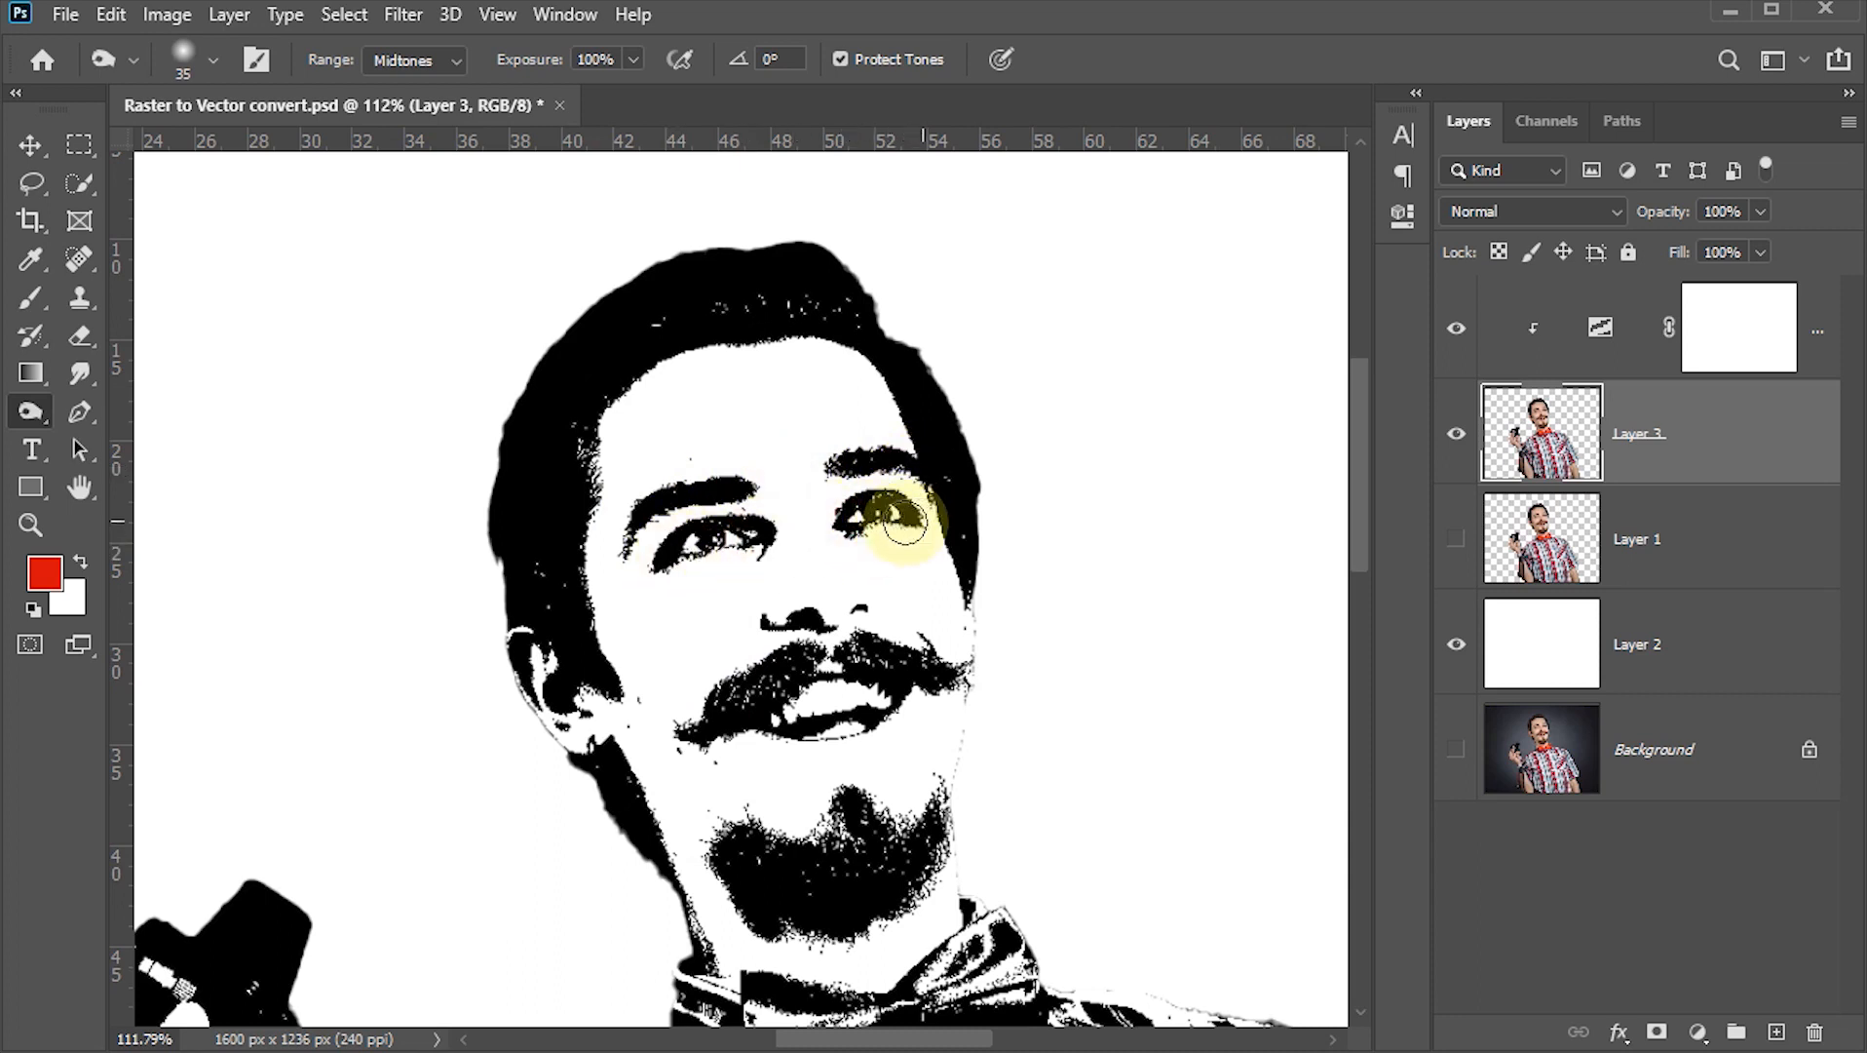
Step: Lighten details in the eyes, hair and ear on Layer 3 with the Dodge tool
left_click(44, 421)
left_click(141, 409)
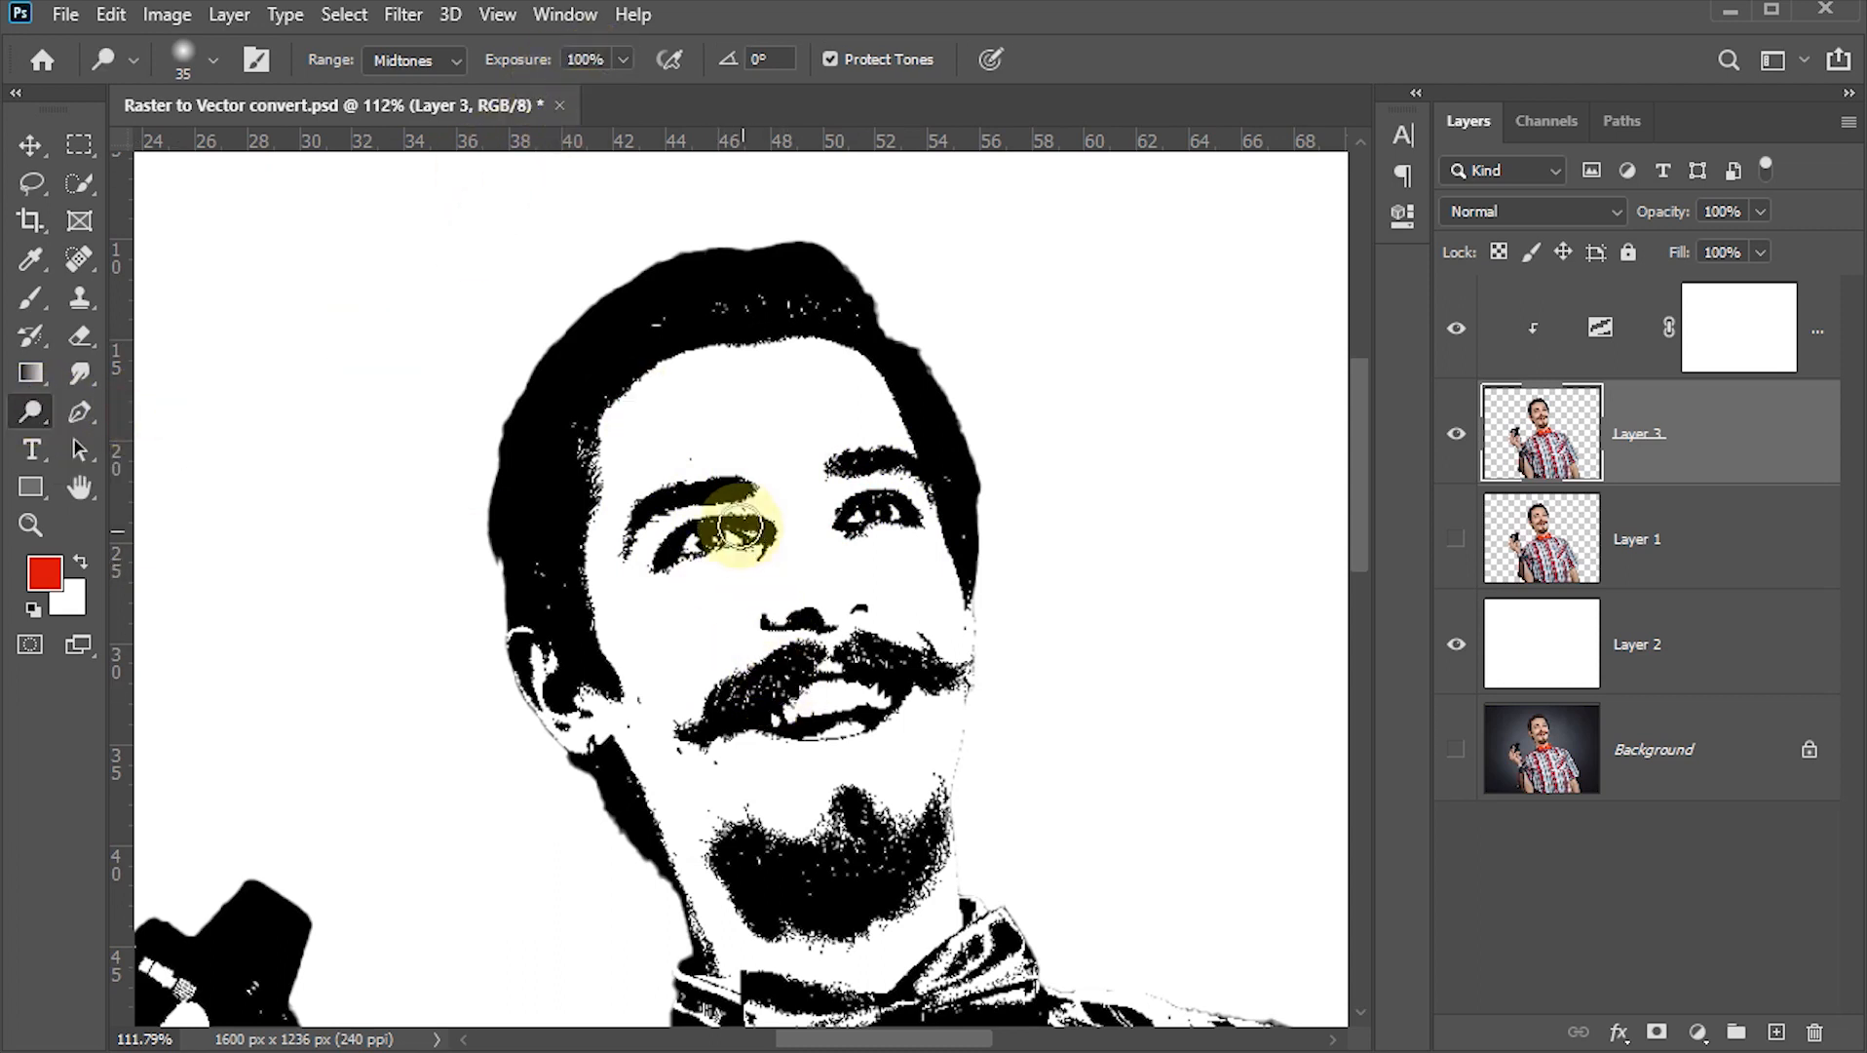
mouse_move(758, 542)
left_mouse_down()
mouse_move(686, 546)
mouse_move(678, 596)
mouse_move(864, 560)
mouse_move(839, 516)
mouse_move(891, 507)
mouse_move(810, 663)
mouse_move(739, 512)
mouse_move(704, 470)
mouse_move(718, 484)
mouse_move(693, 489)
mouse_move(721, 349)
mouse_move(634, 360)
mouse_move(790, 300)
mouse_move(668, 309)
mouse_move(769, 299)
mouse_move(667, 319)
mouse_move(750, 299)
mouse_move(691, 303)
mouse_move(598, 382)
mouse_move(692, 330)
mouse_move(771, 326)
mouse_move(705, 330)
mouse_move(751, 294)
mouse_move(632, 313)
mouse_move(728, 311)
mouse_move(789, 280)
mouse_move(669, 281)
mouse_move(711, 270)
mouse_move(600, 366)
mouse_move(543, 542)
mouse_move(539, 485)
mouse_move(545, 578)
mouse_move(561, 433)
mouse_move(661, 299)
mouse_move(826, 275)
mouse_move(923, 394)
mouse_move(954, 469)
mouse_move(908, 378)
mouse_move(958, 483)
mouse_move(830, 291)
mouse_move(679, 308)
mouse_move(550, 420)
mouse_move(529, 587)
mouse_move(558, 703)
mouse_move(602, 713)
mouse_move(561, 694)
left_mouse_up()
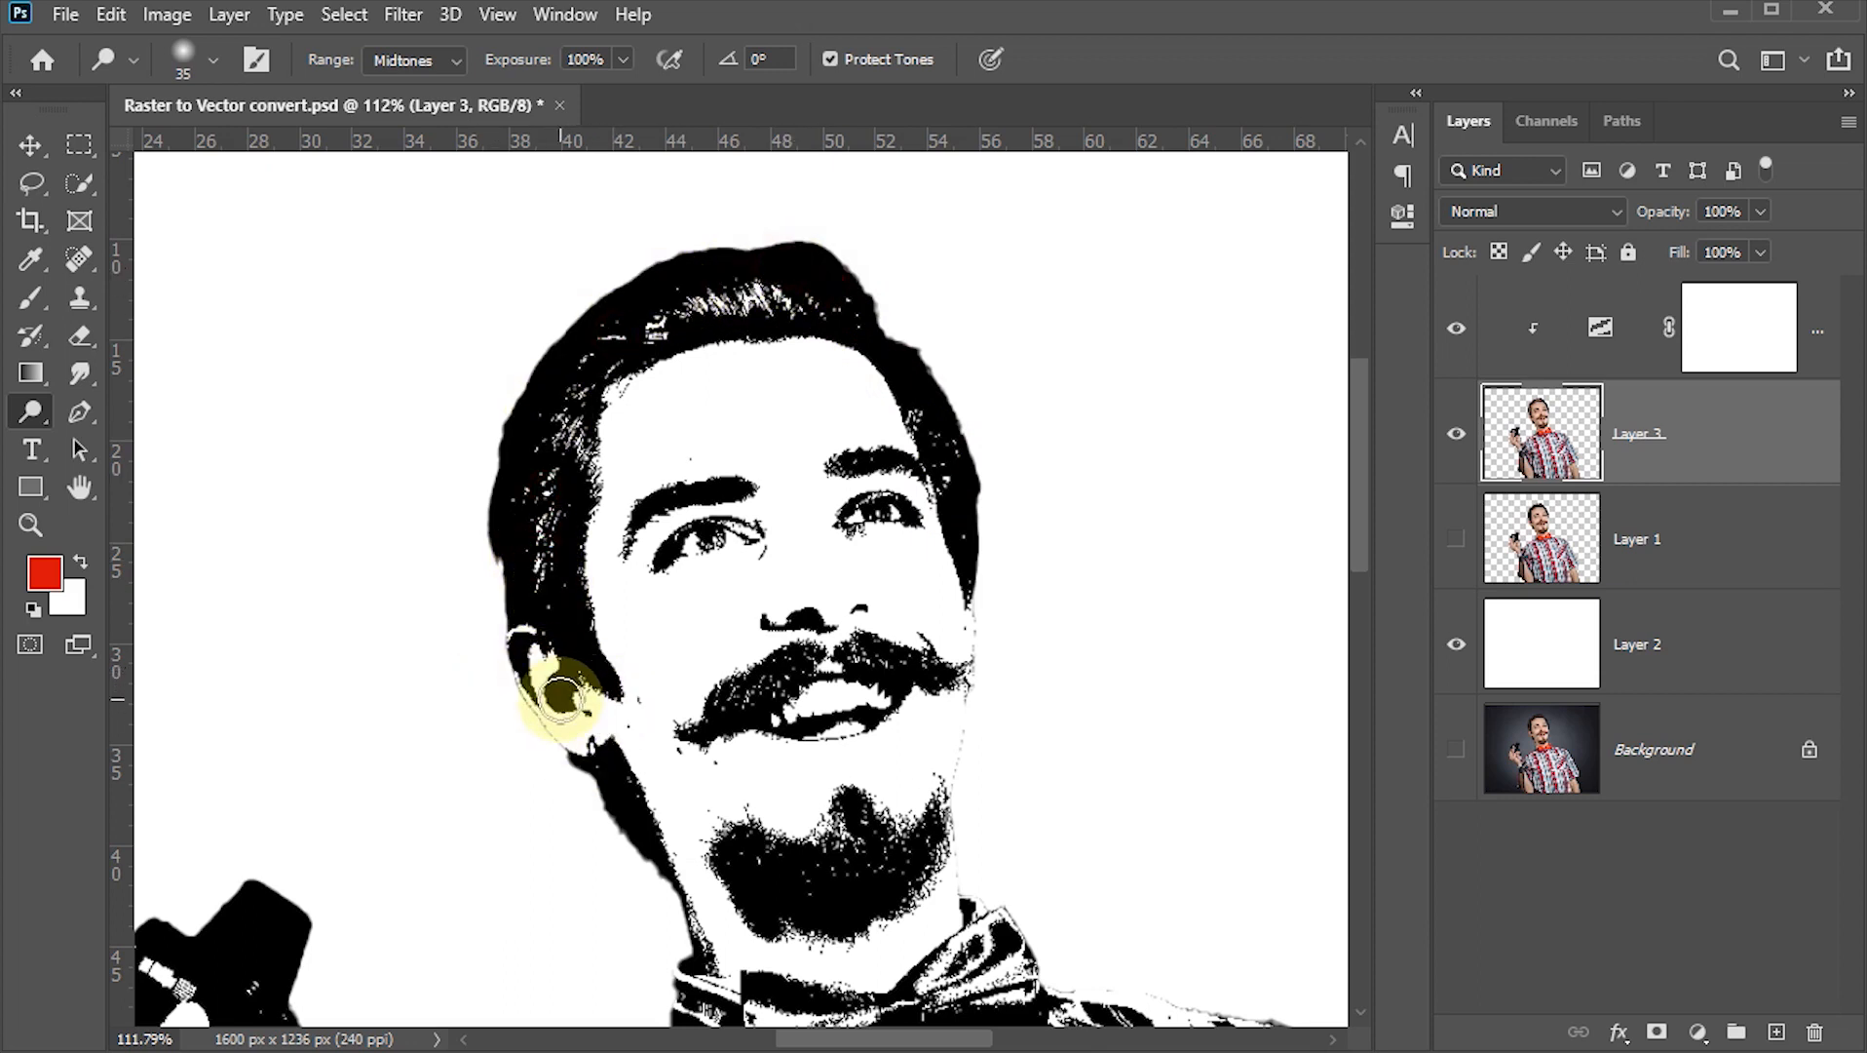
Step: Darken the ear area on Layer 3 with the Burn tool, and lighten strands in the chin beard with the Dodge tool
left_click_drag(29, 411, 149, 440)
mouse_move(538, 659)
left_mouse_down()
mouse_move(568, 725)
mouse_move(553, 673)
mouse_move(591, 741)
mouse_move(553, 671)
mouse_move(645, 808)
mouse_move(562, 728)
mouse_move(619, 780)
mouse_move(546, 586)
mouse_move(752, 723)
mouse_move(676, 677)
mouse_move(752, 683)
mouse_move(644, 670)
mouse_move(744, 691)
left_mouse_up()
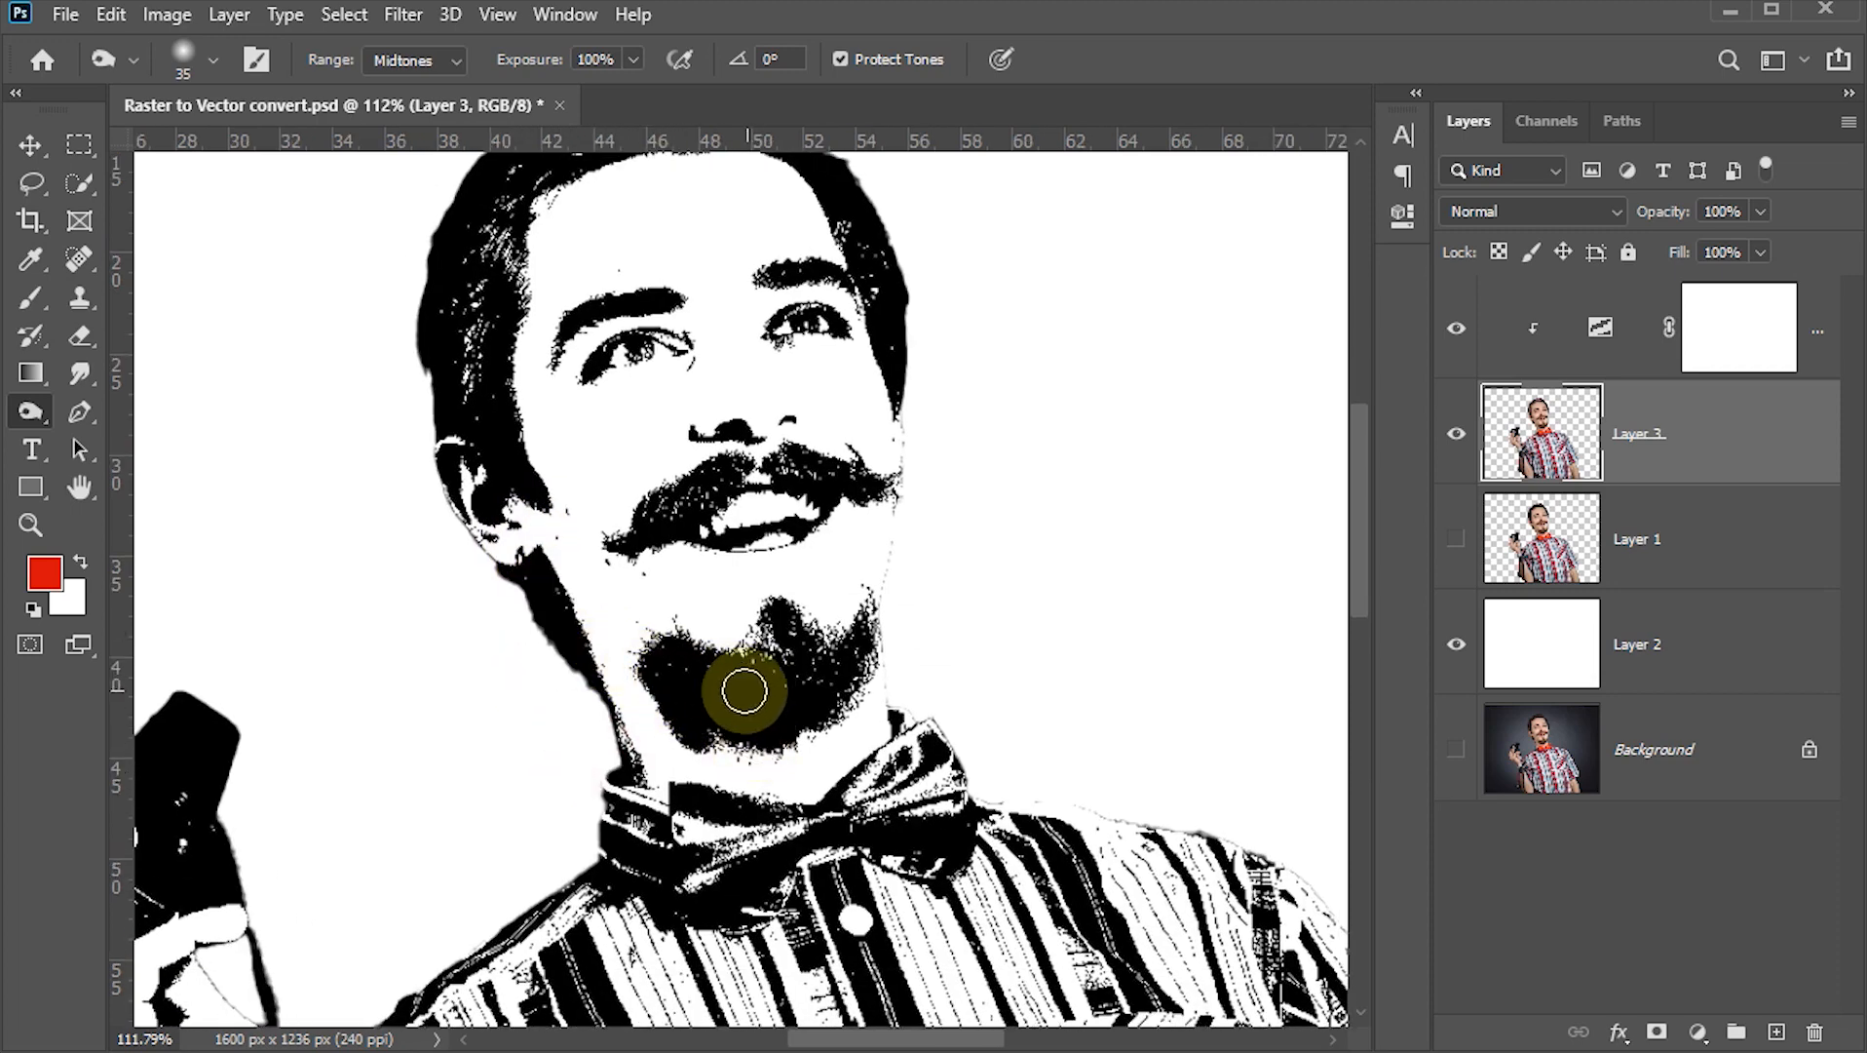
left_click_drag(29, 411, 131, 421)
mouse_move(672, 682)
left_mouse_down()
mouse_move(814, 682)
mouse_move(723, 693)
mouse_move(787, 698)
mouse_move(689, 681)
mouse_move(818, 685)
mouse_move(861, 636)
mouse_move(786, 617)
mouse_move(814, 698)
mouse_move(758, 683)
mouse_move(695, 492)
mouse_move(647, 497)
mouse_move(783, 536)
mouse_move(792, 467)
mouse_move(844, 466)
mouse_move(829, 651)
mouse_move(914, 447)
mouse_move(911, 541)
left_mouse_up()
Step: Darken the edge of the cheek and jaw on Layer 3 using the Burn tool with a brush size of 15
left_click(31, 412)
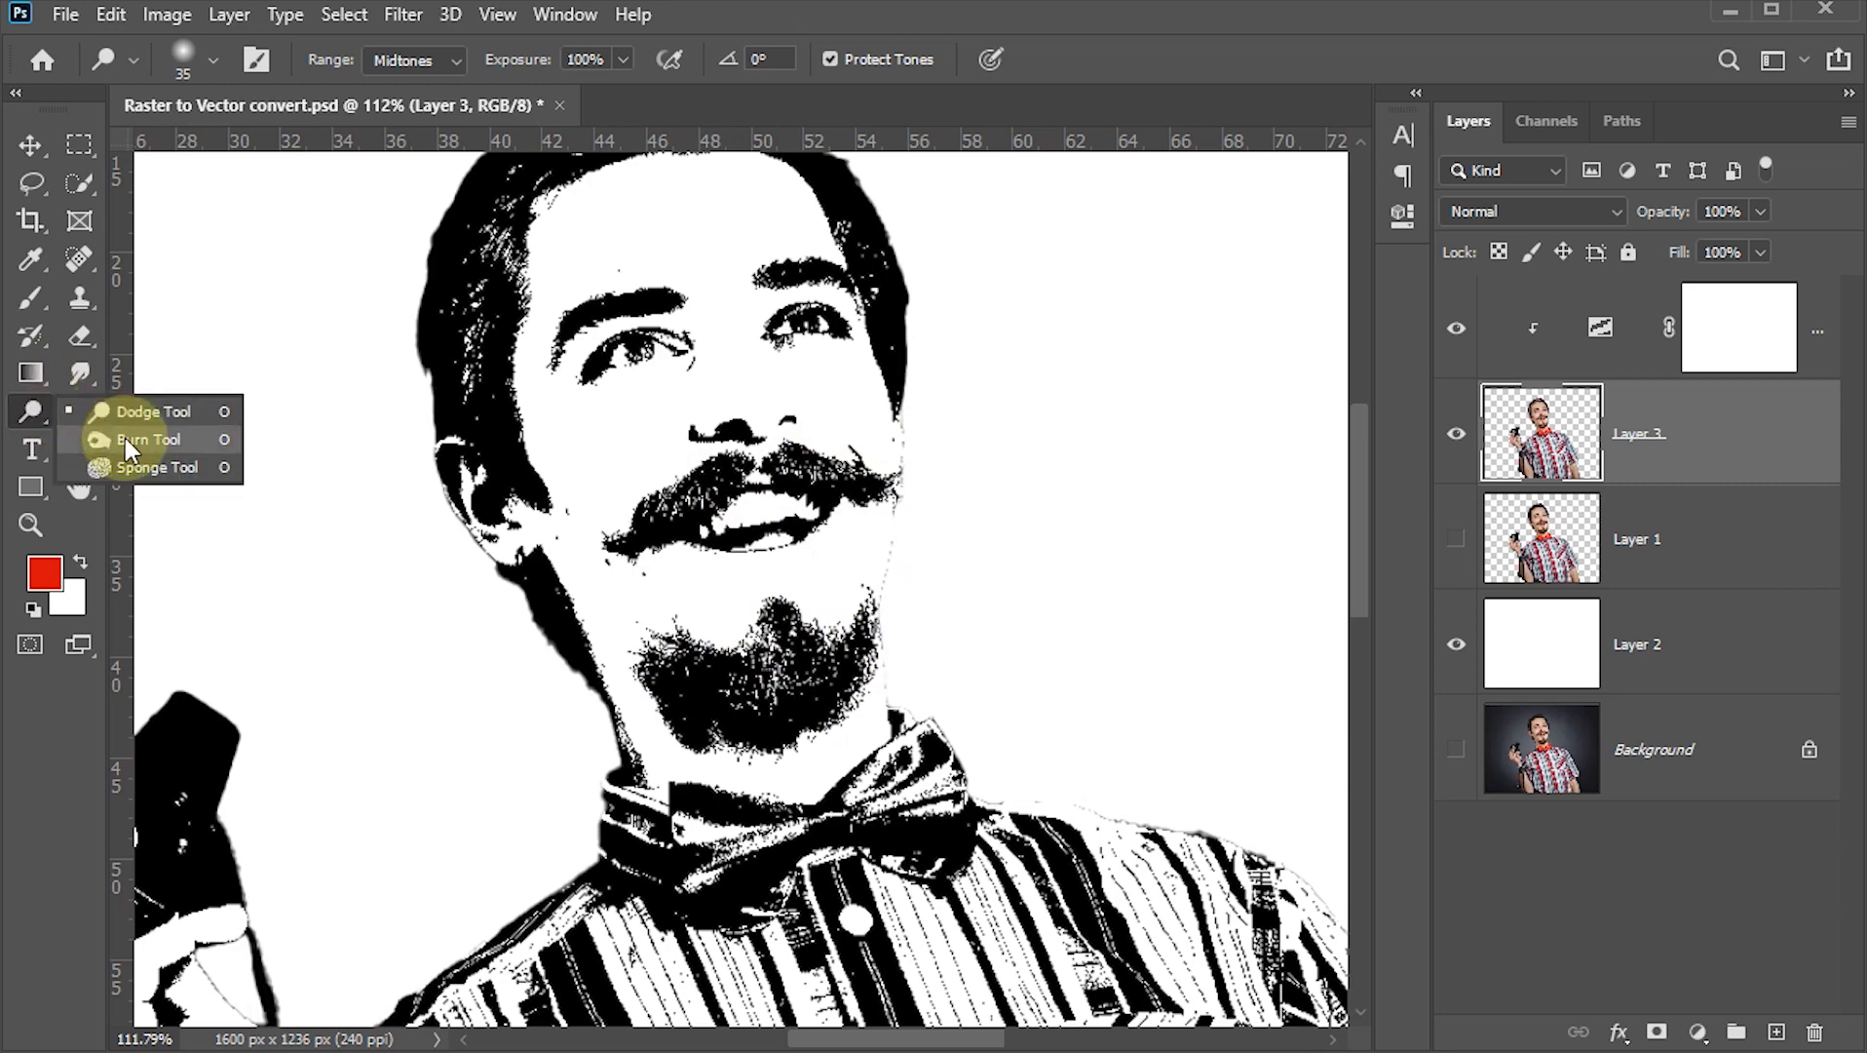
left_click(136, 435)
mouse_move(572, 470)
left_mouse_down()
mouse_move(696, 551)
mouse_move(935, 548)
mouse_move(913, 424)
mouse_move(888, 547)
left_mouse_up()
mouse_move(892, 548)
left_mouse_down()
mouse_move(888, 575)
mouse_move(889, 524)
left_mouse_up()
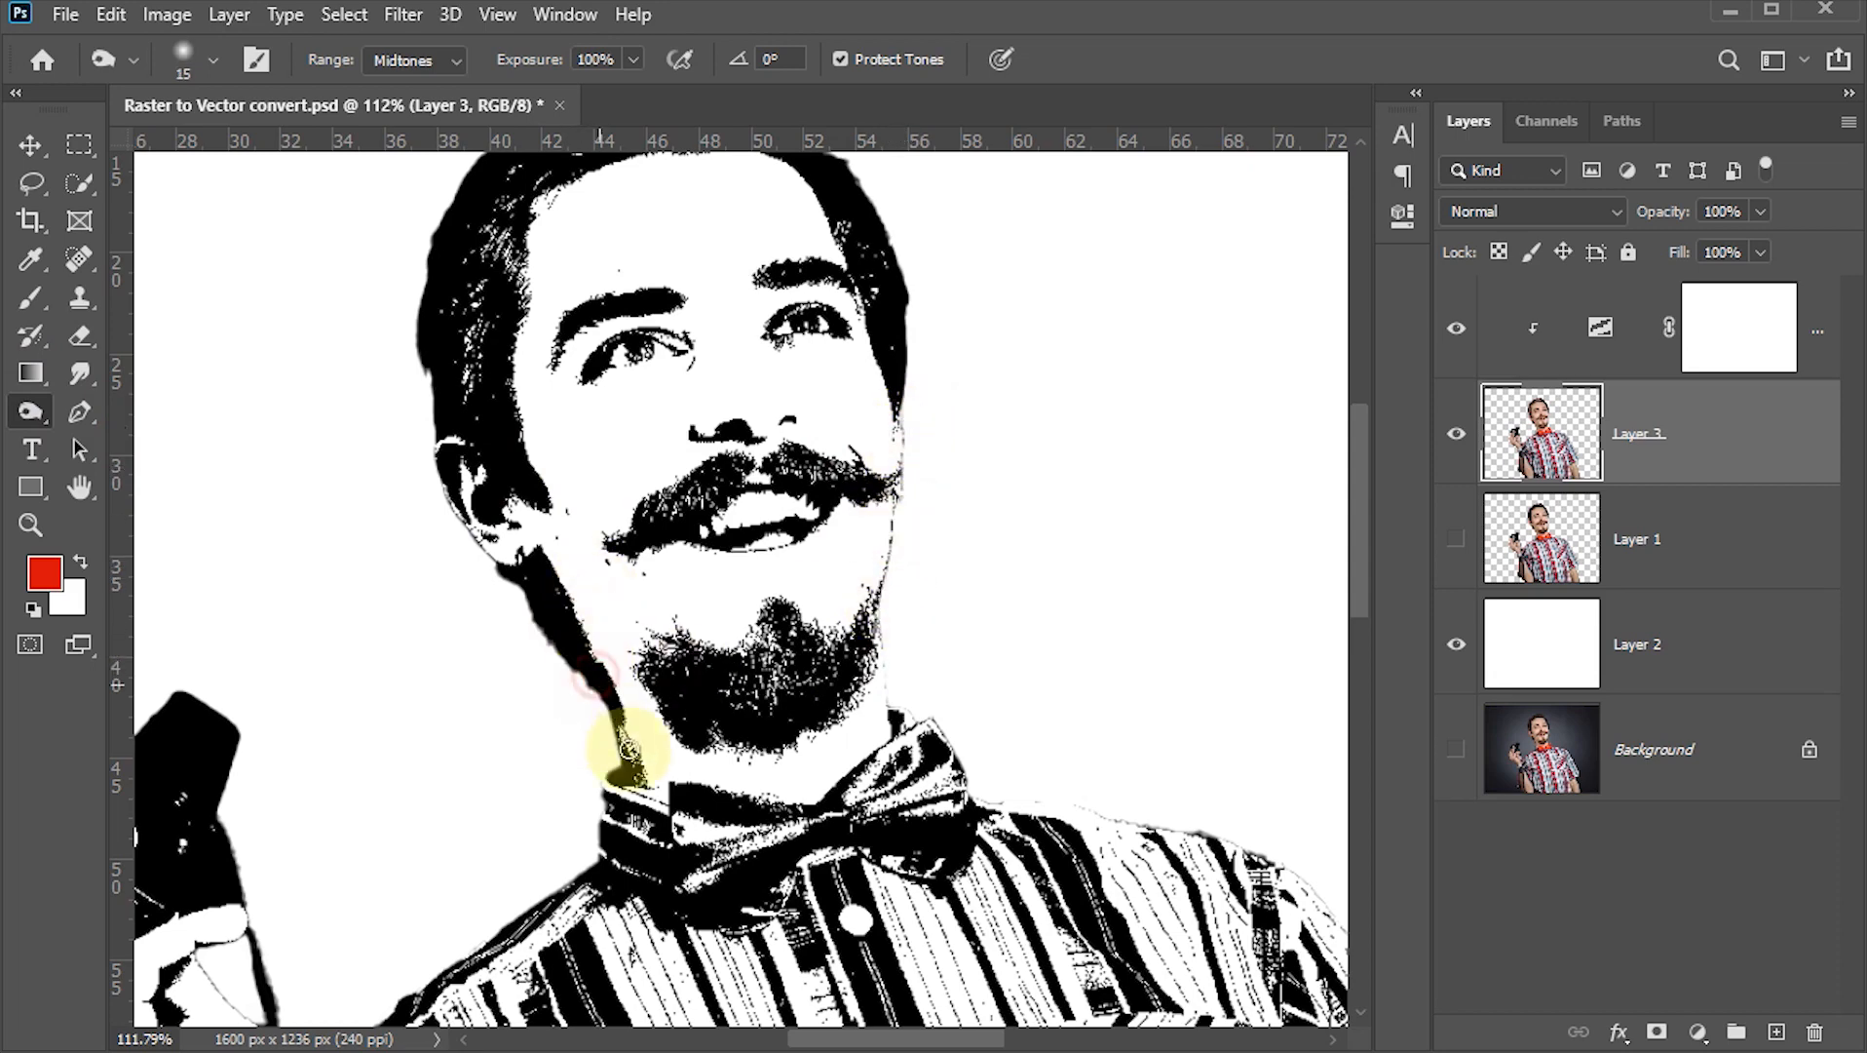
left_click_drag(727, 915, 1070, 576)
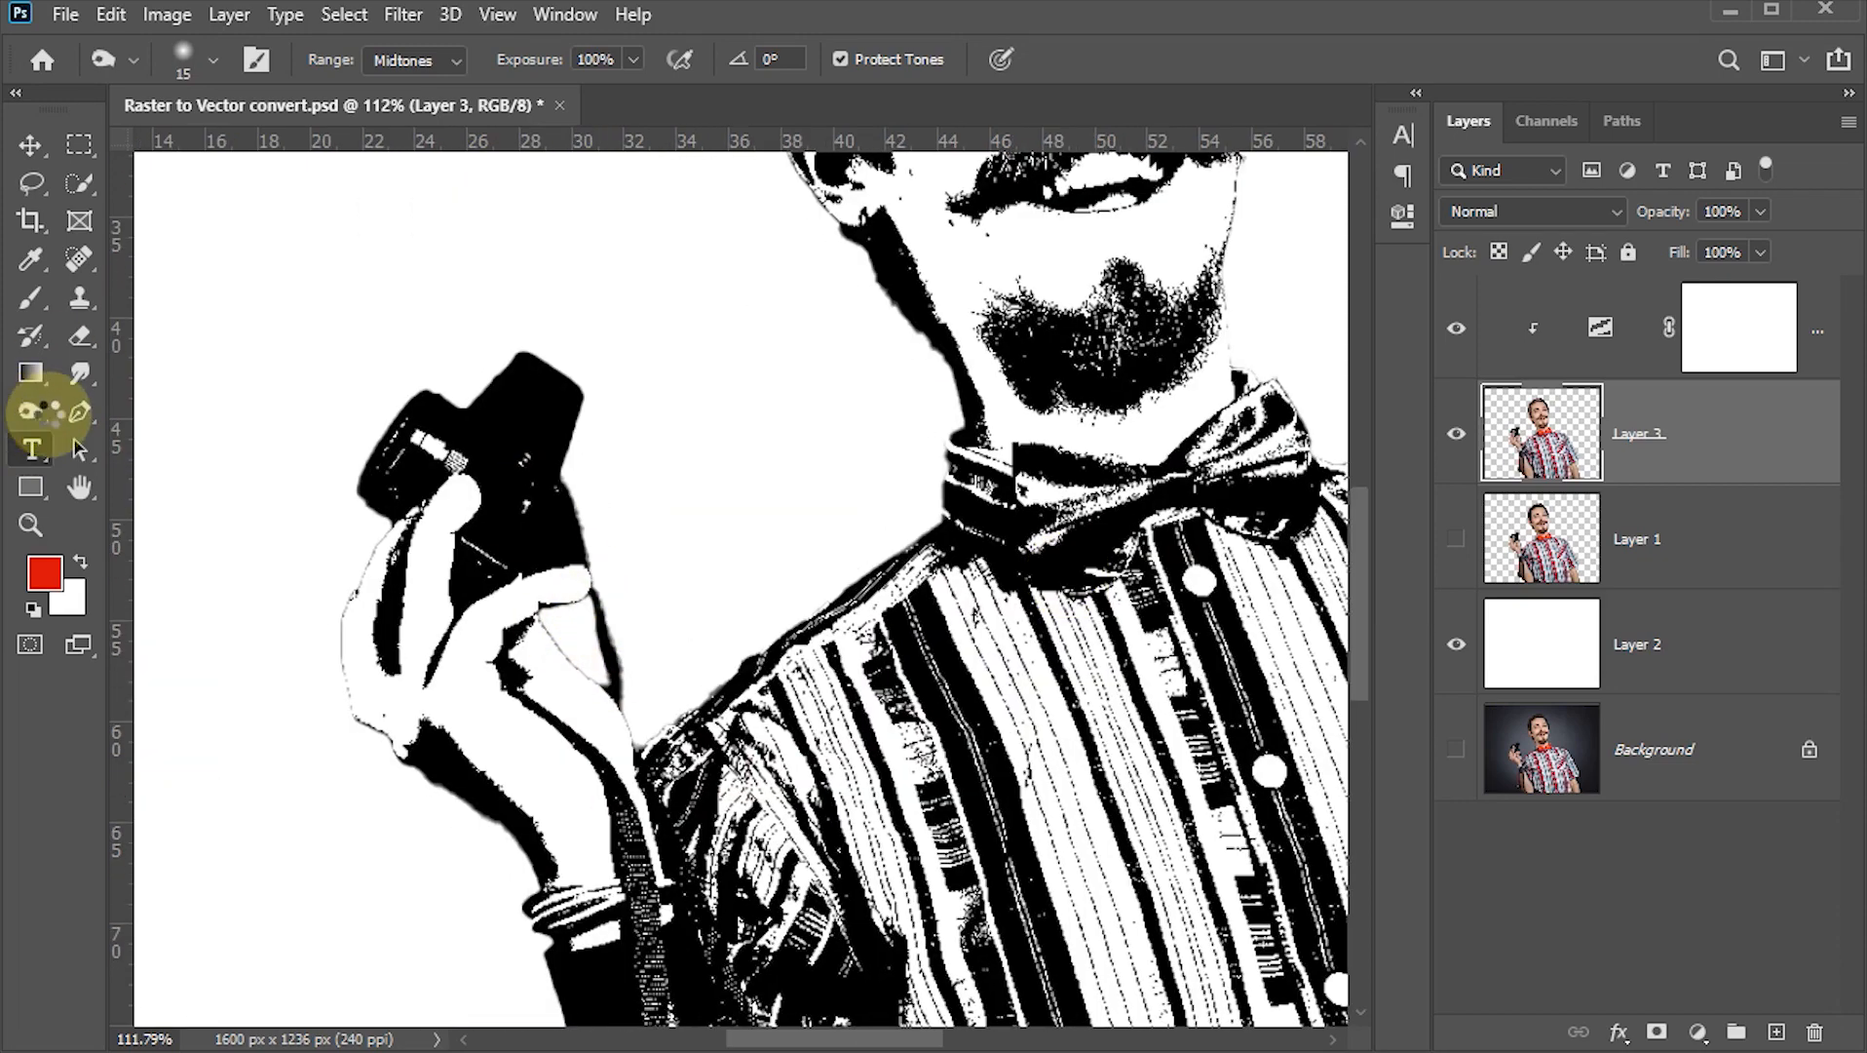
scroll(787, 895, "down", 1)
key("ctrl+0")
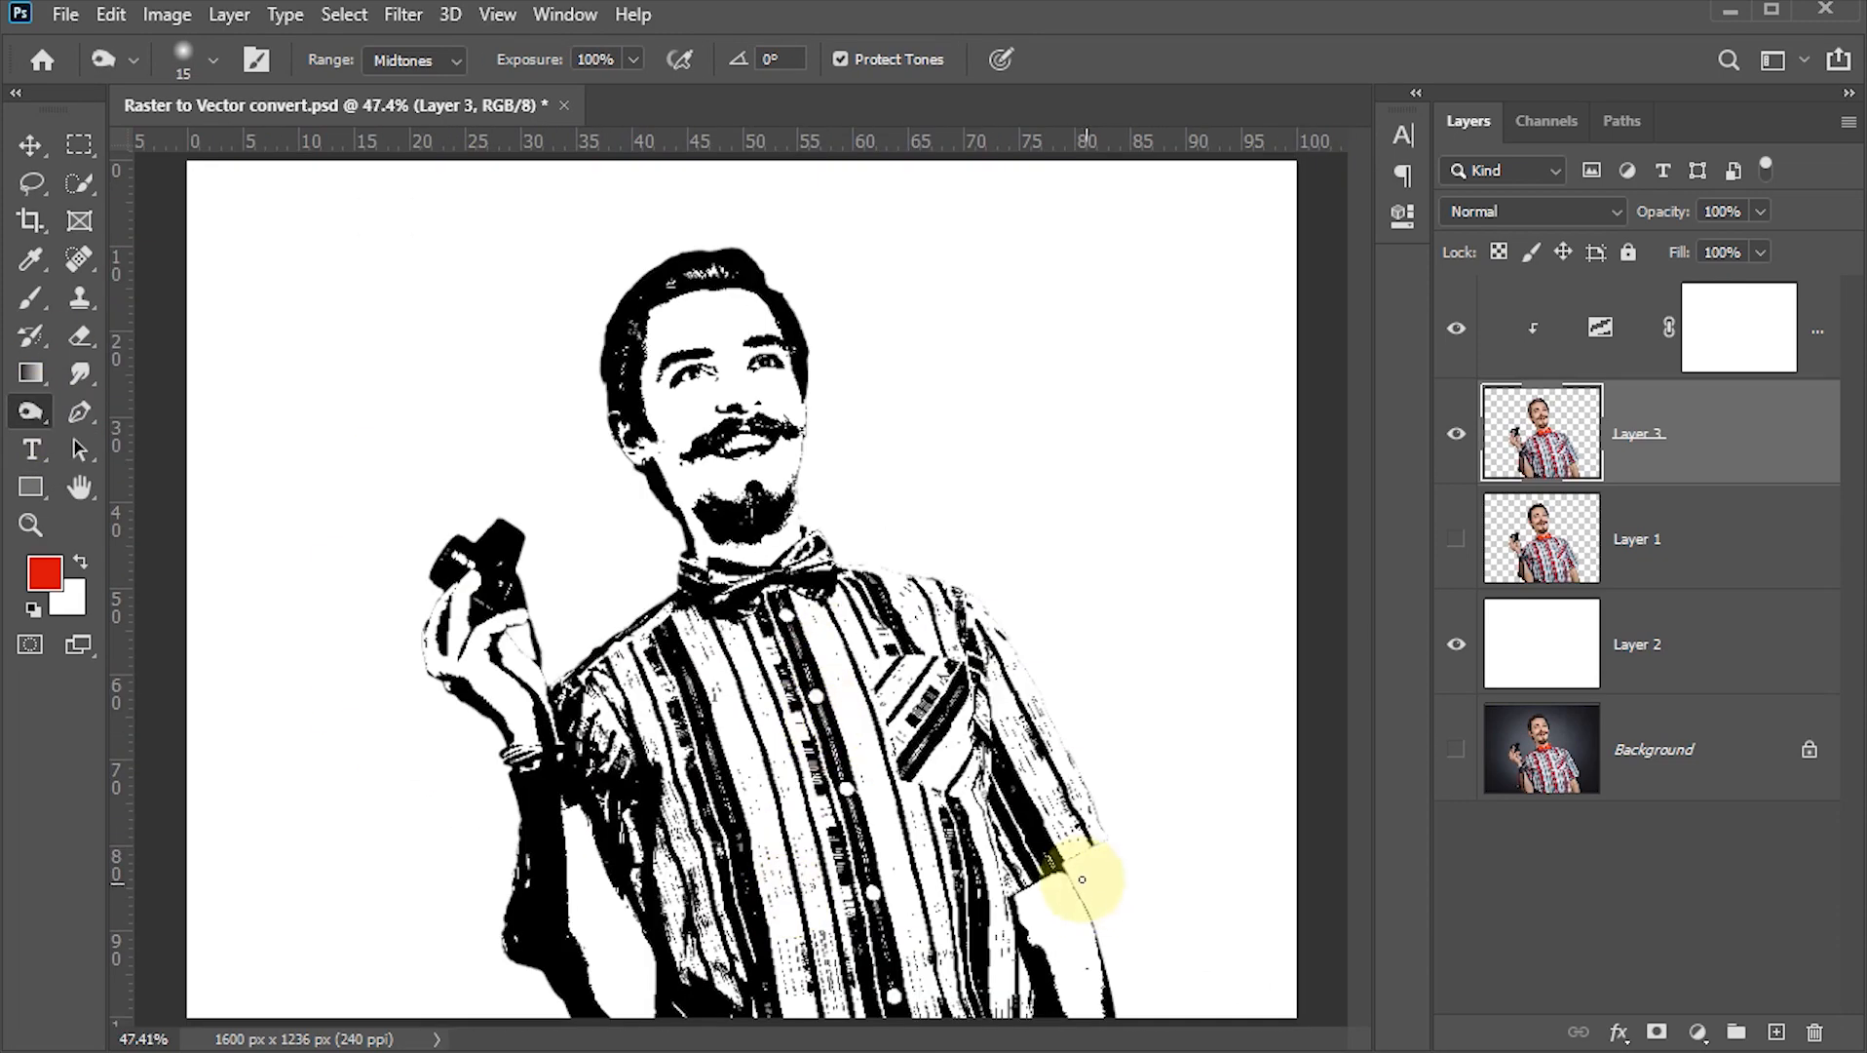
Step: Lighten the forearm holding the camera on Layer 3 using the Dodge tool with a brush size of 60
right_click(31, 412)
left_click(102, 413)
scroll(546, 853, "up", 3)
left_click_drag(566, 867, 547, 711)
left_click_drag(536, 729, 523, 670)
scroll(524, 670, "down", 1)
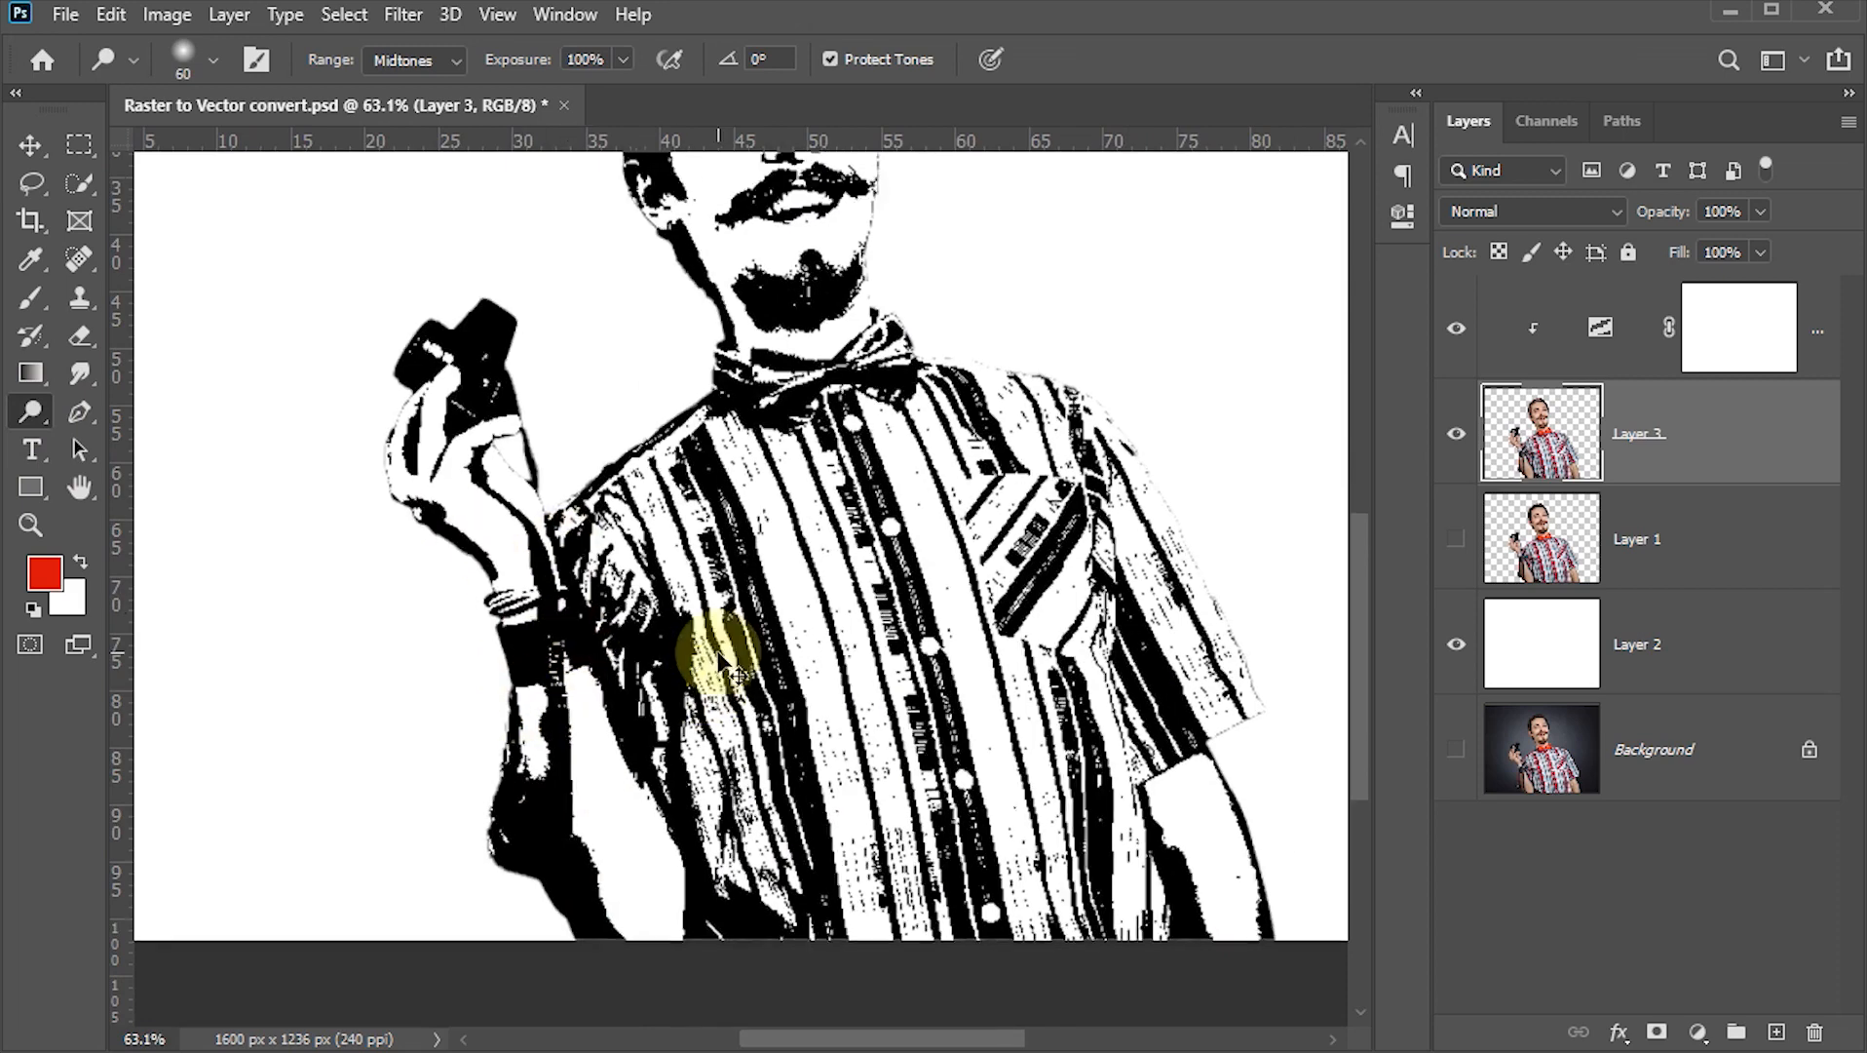
key("ctrl+0")
key("v")
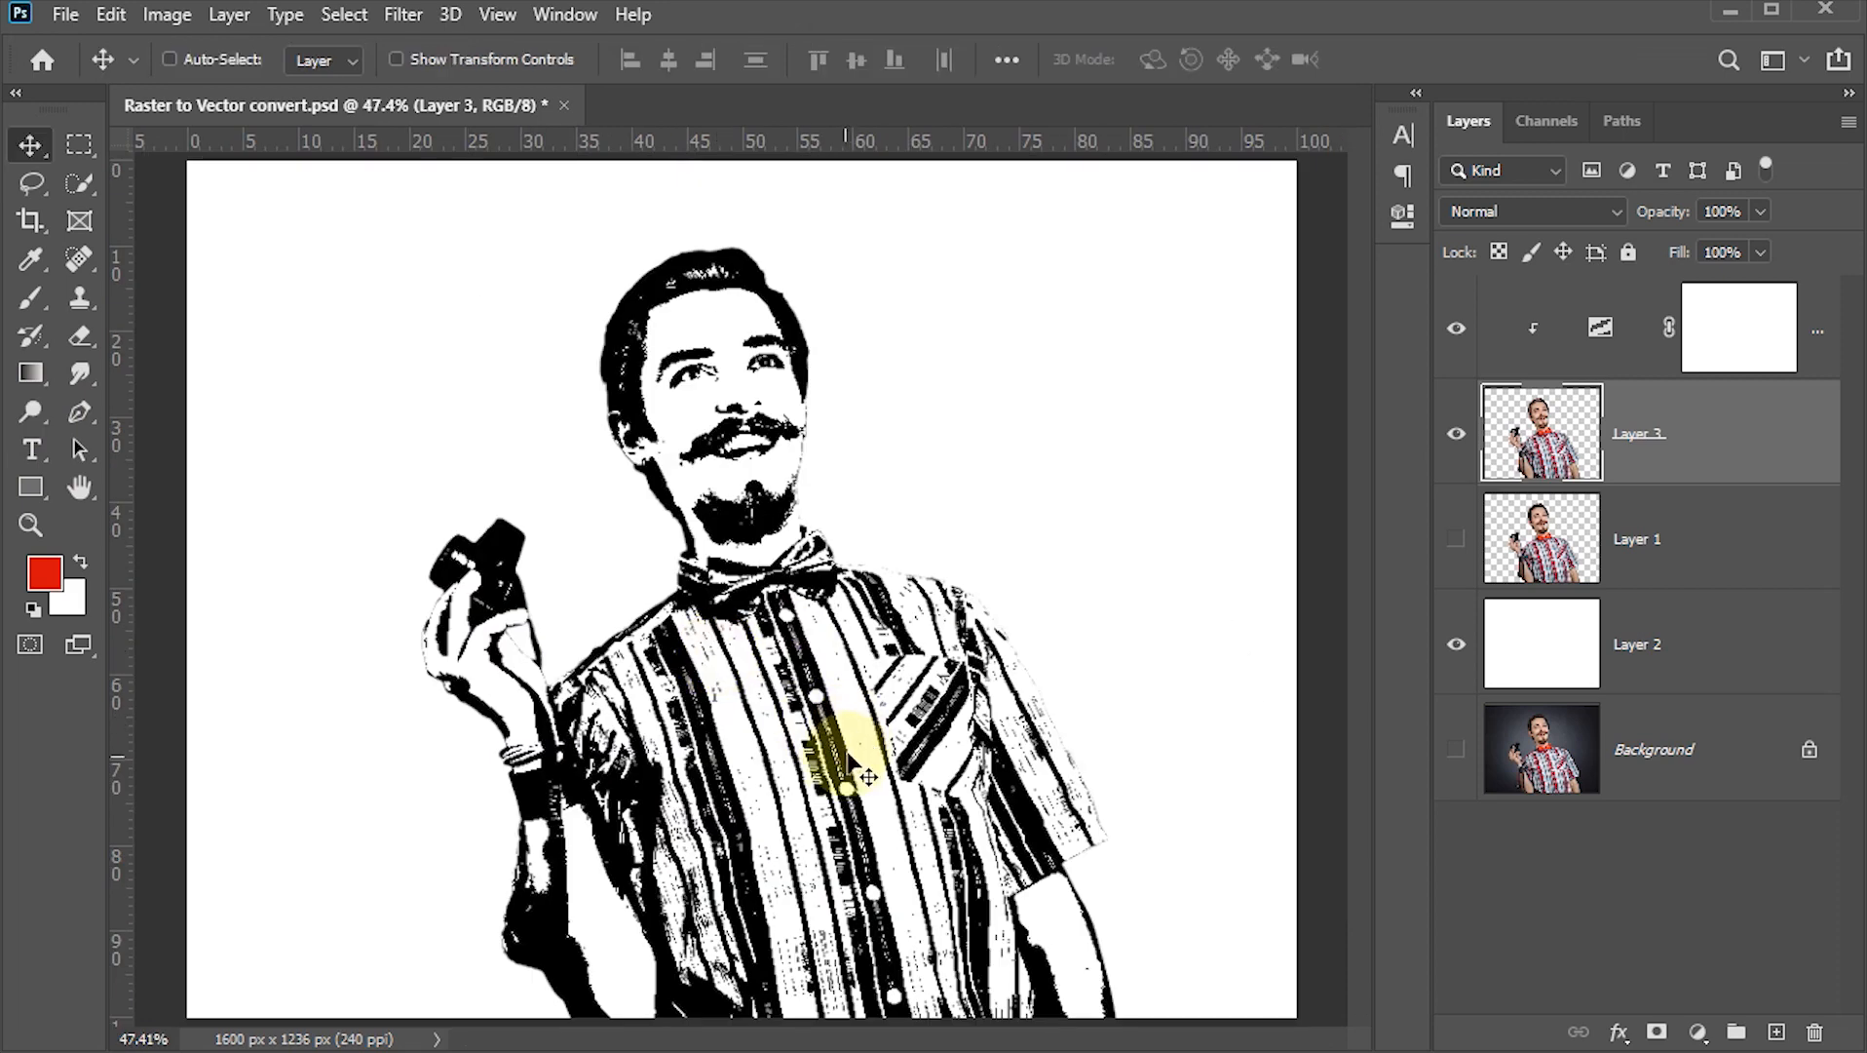
Step: Convert Layer 1, Layer 3 and the clipped Threshold adjustment layer together into one smart object
left_click(1543, 556)
left_click(1538, 322, "shift")
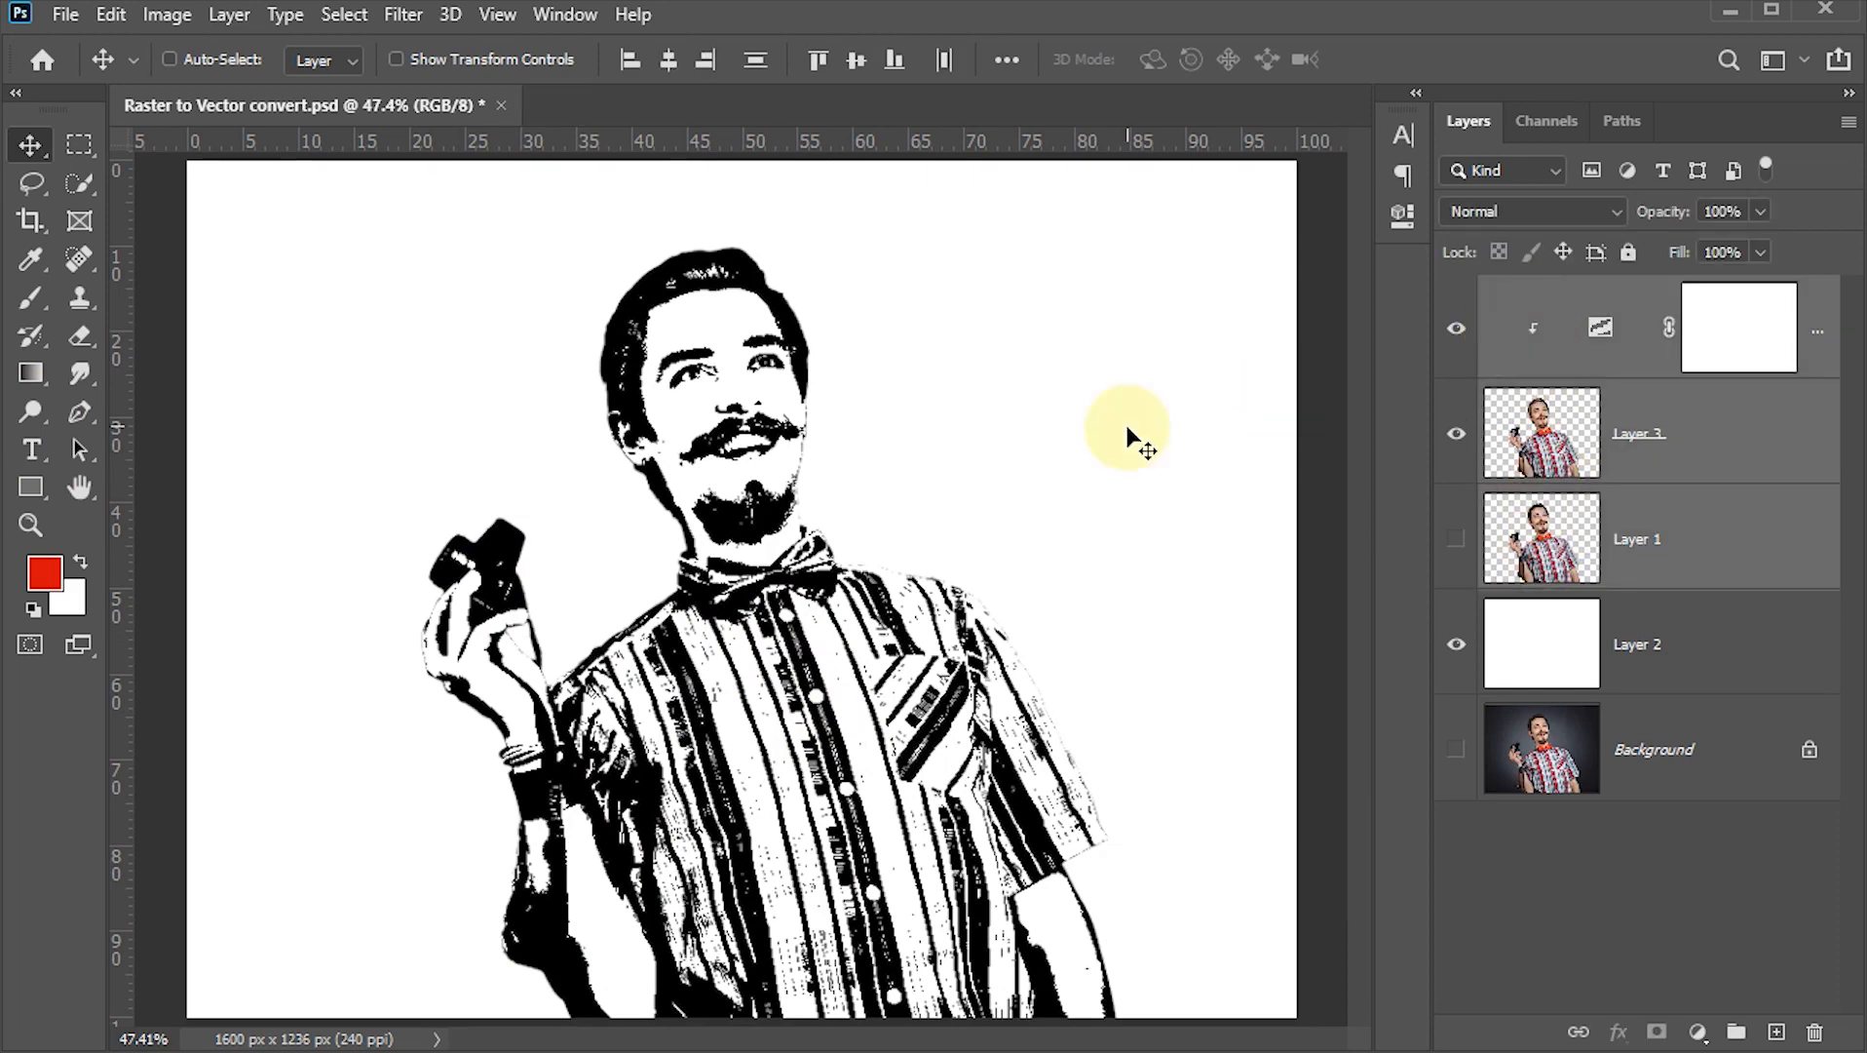
right_click(1723, 428)
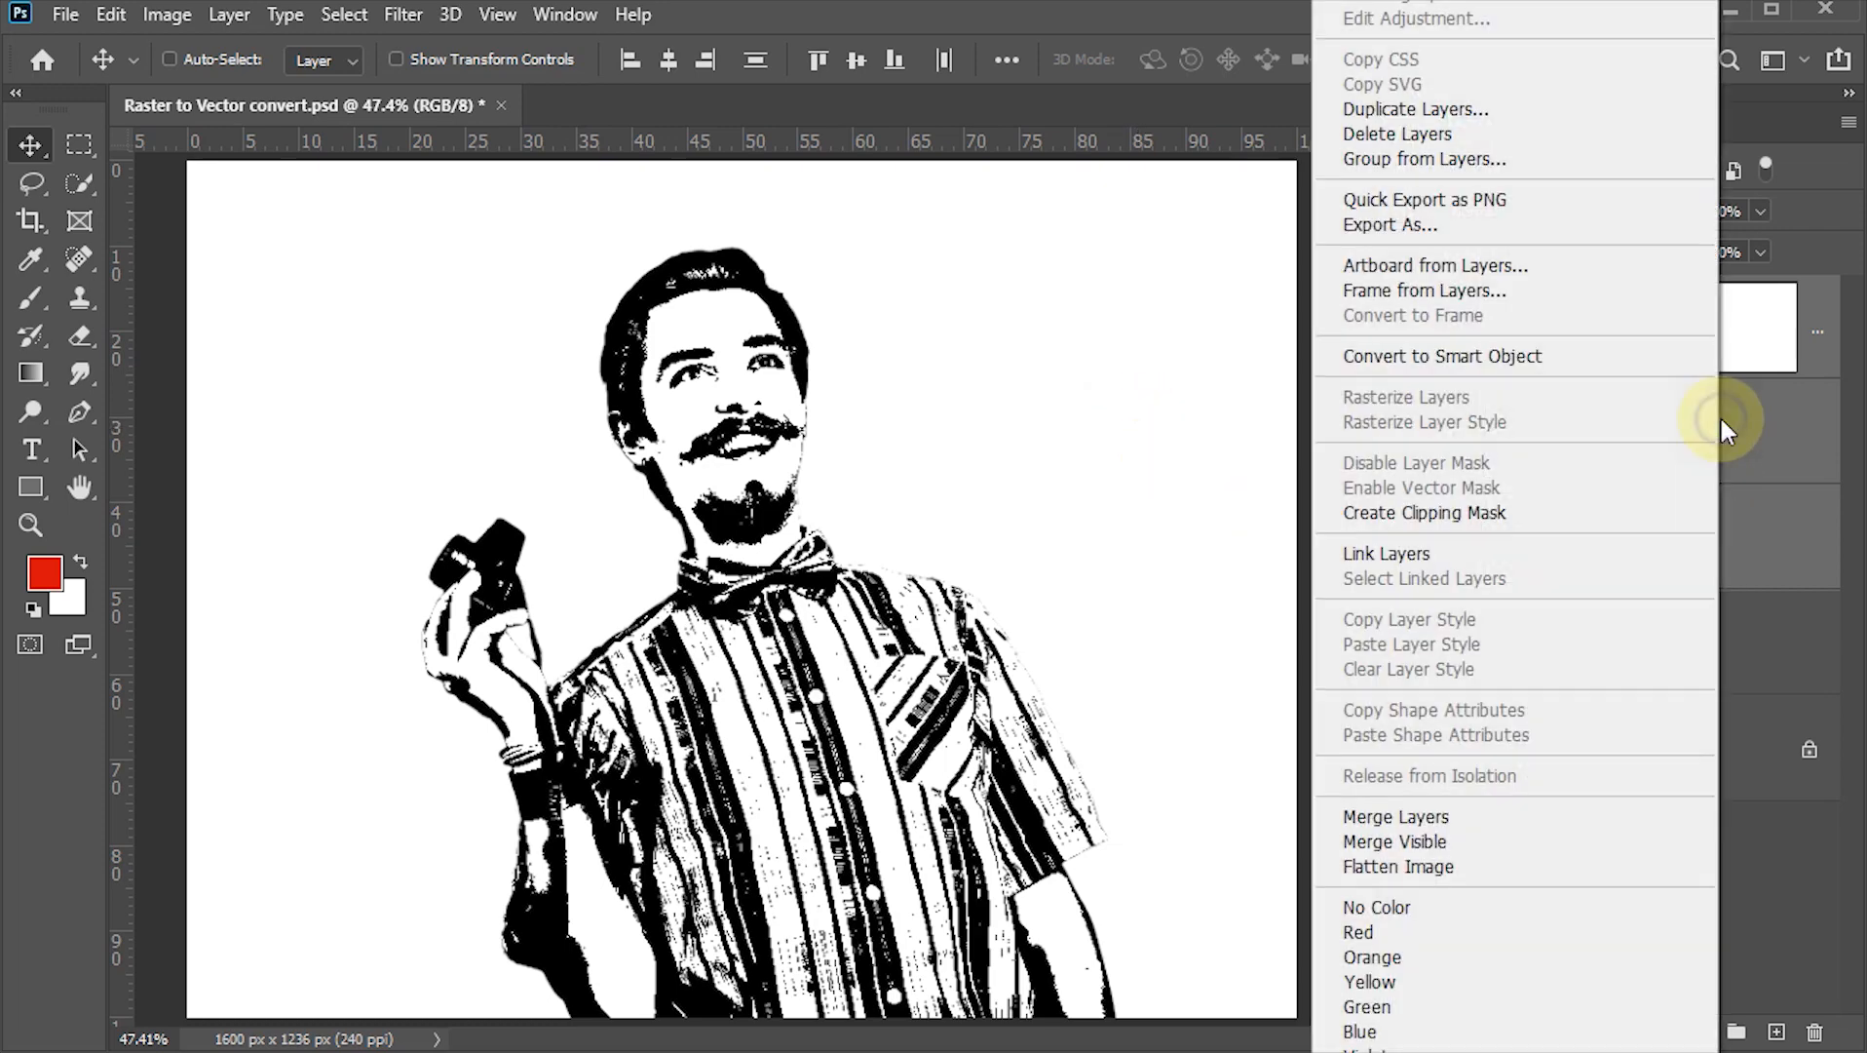
left_click(1472, 356)
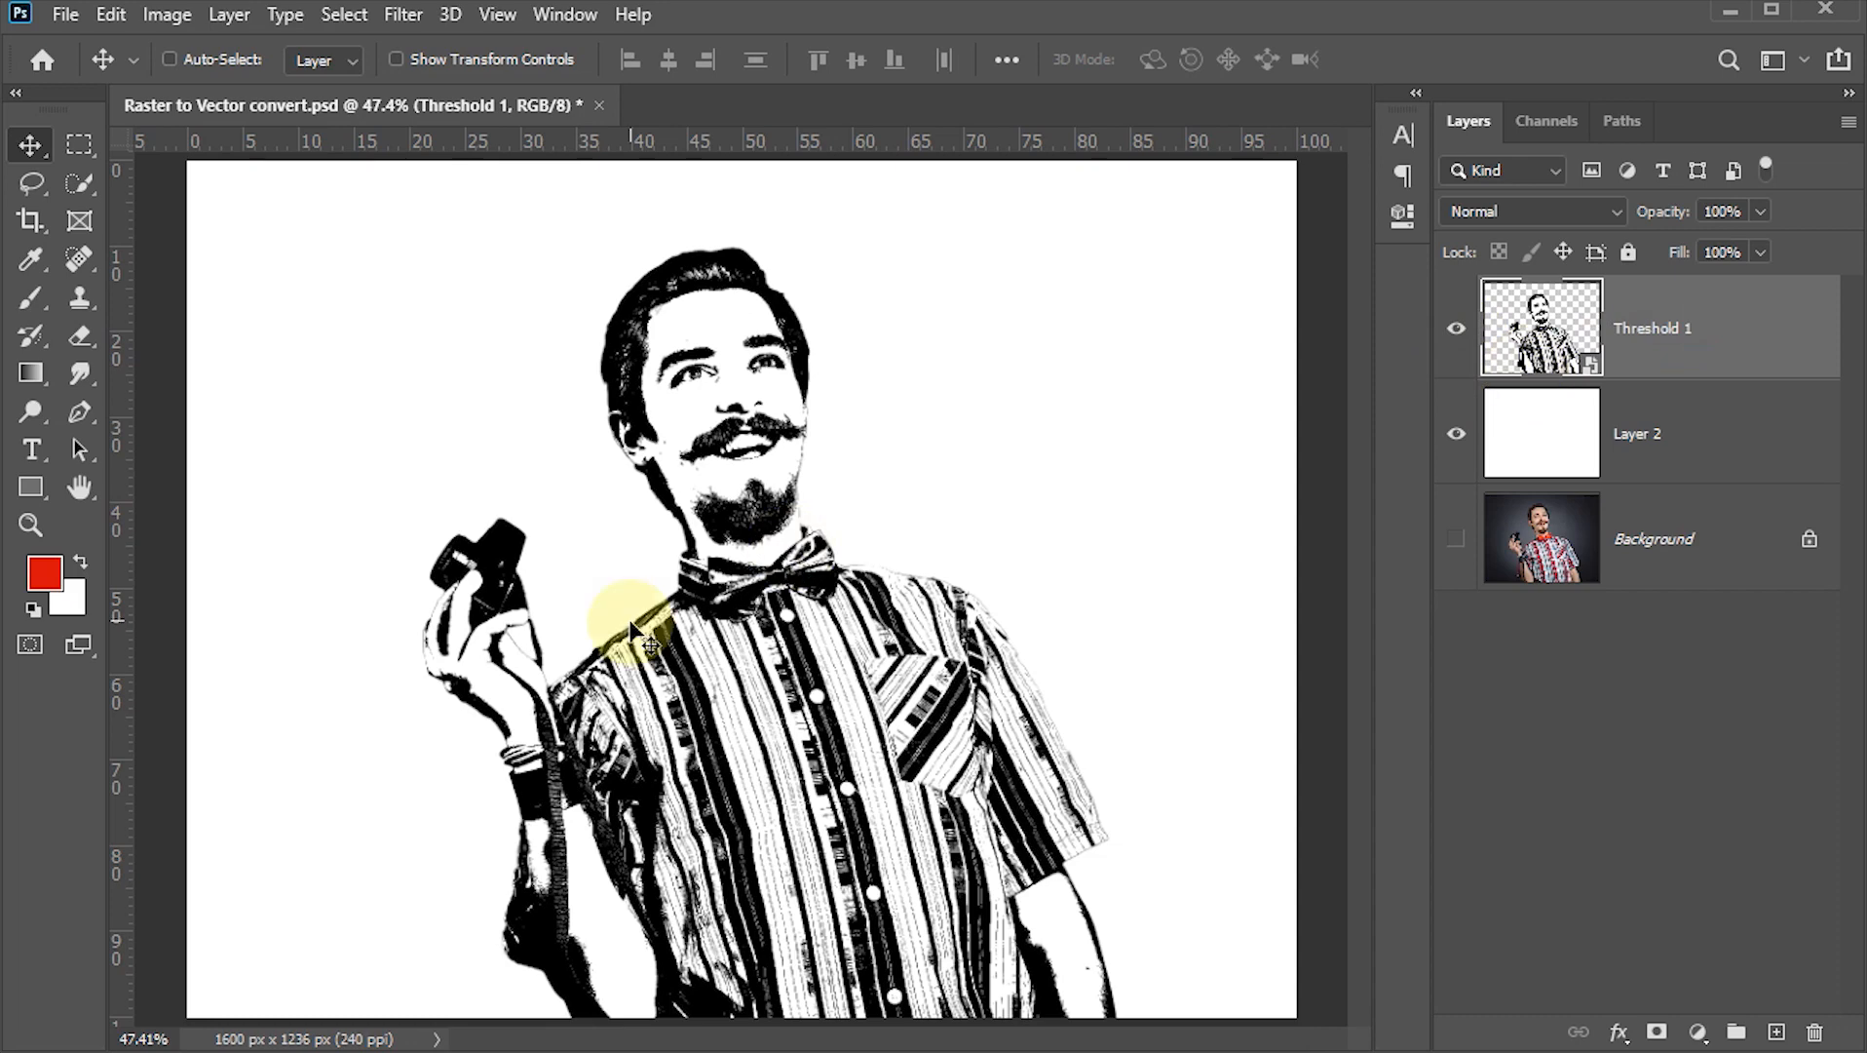
Step: Add a 4 px black outside Stroke to the Threshold 1 layer and convert it to a smart object again
double_click(1798, 328)
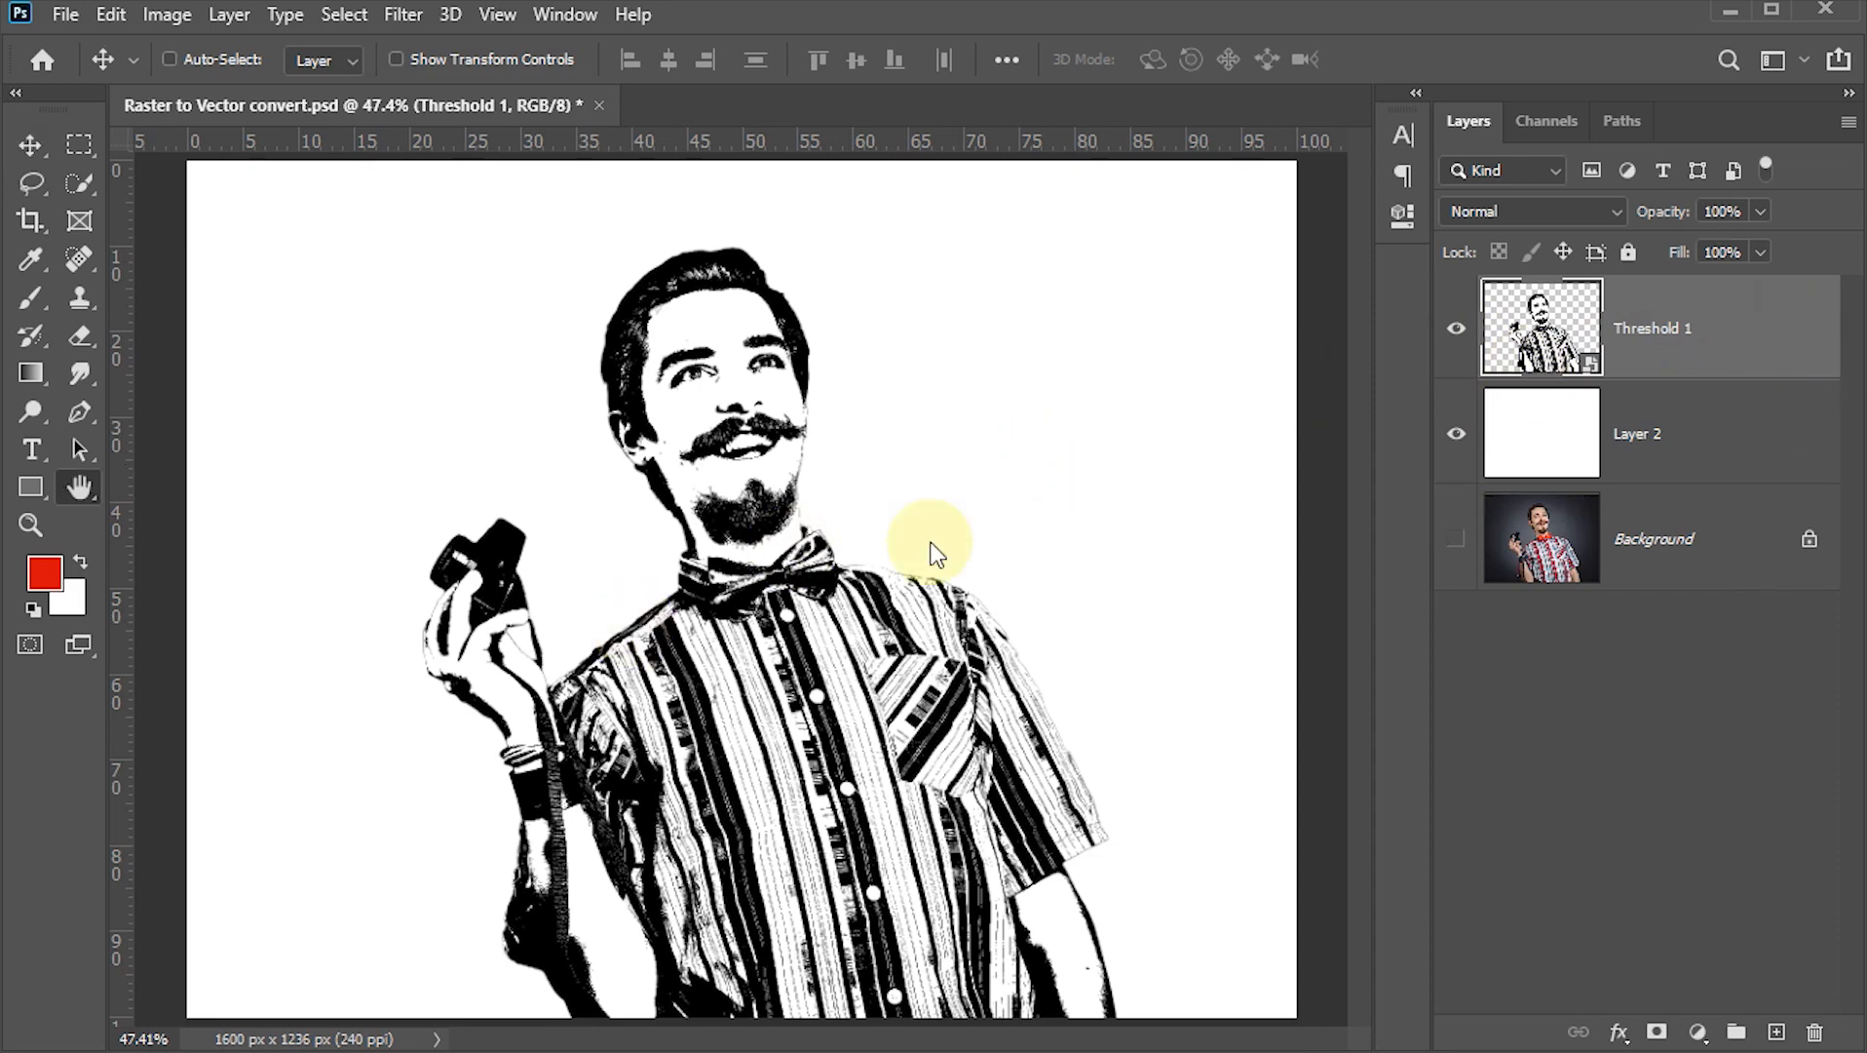
left_click_drag(979, 114, 910, 154)
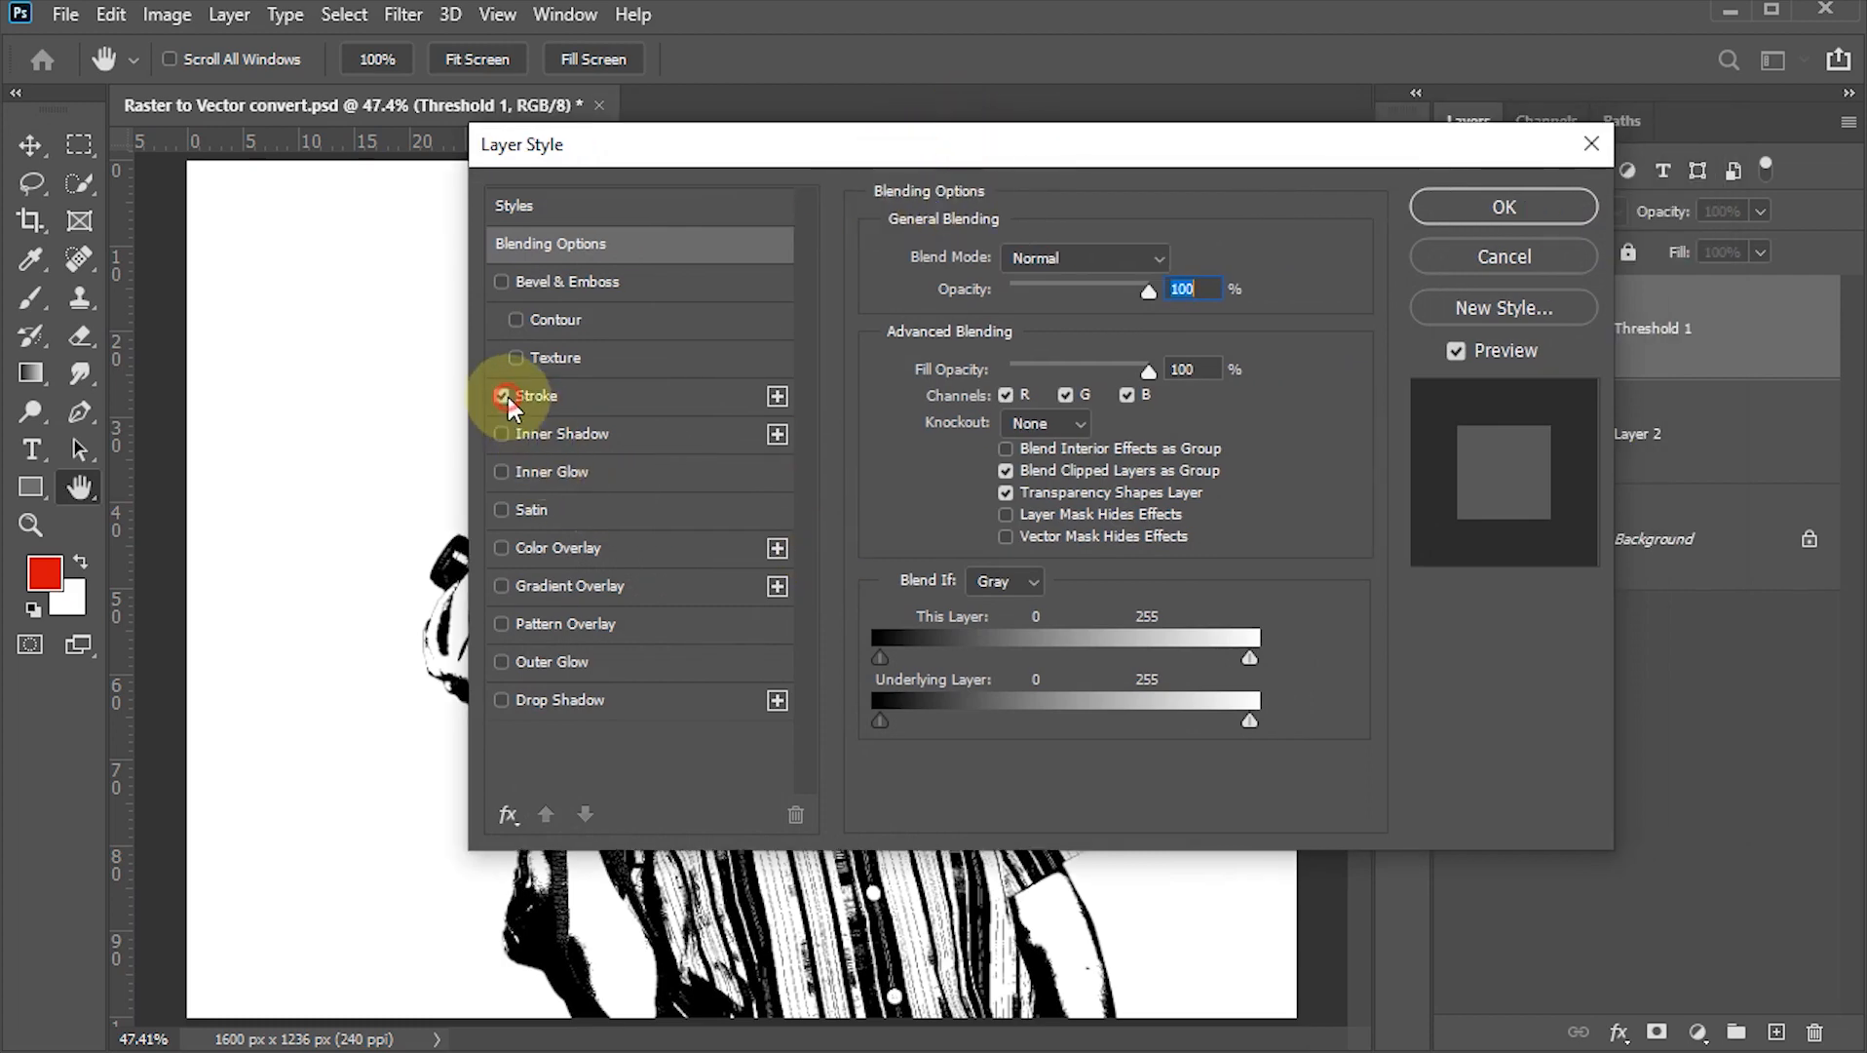
left_click(599, 401)
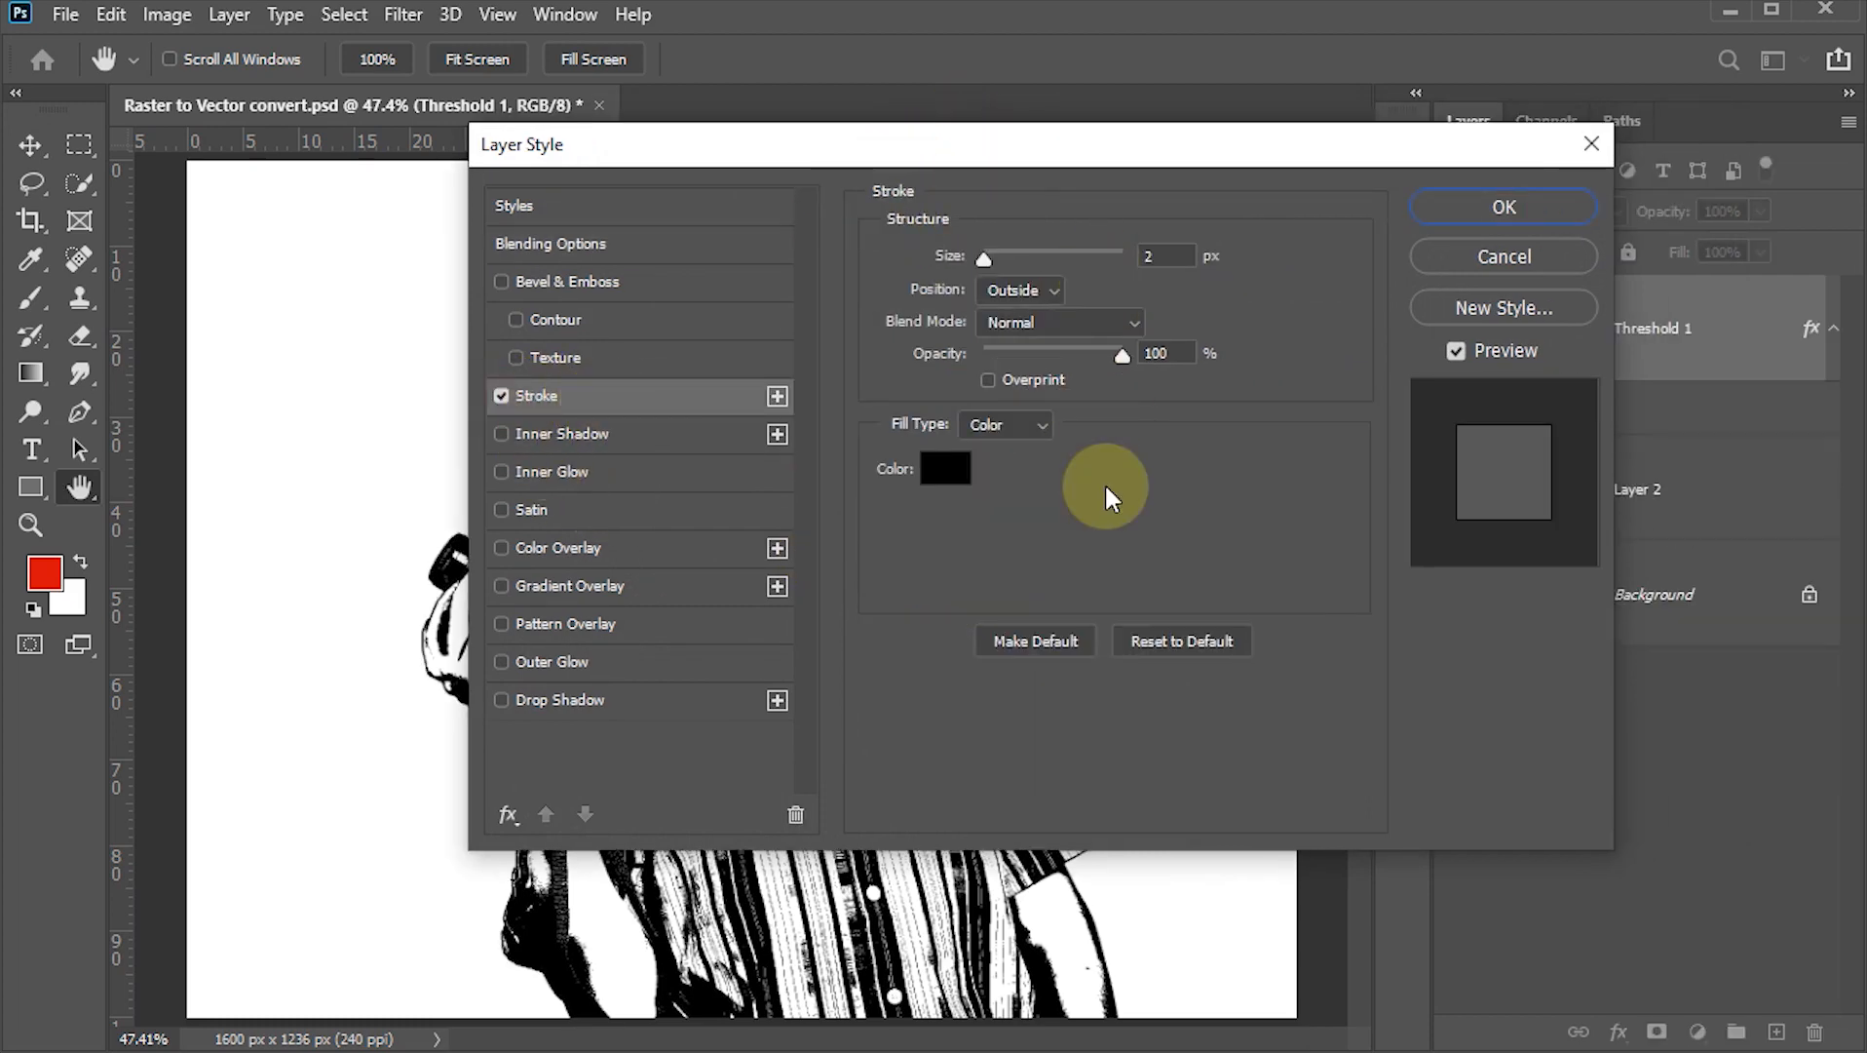
left_click(984, 257)
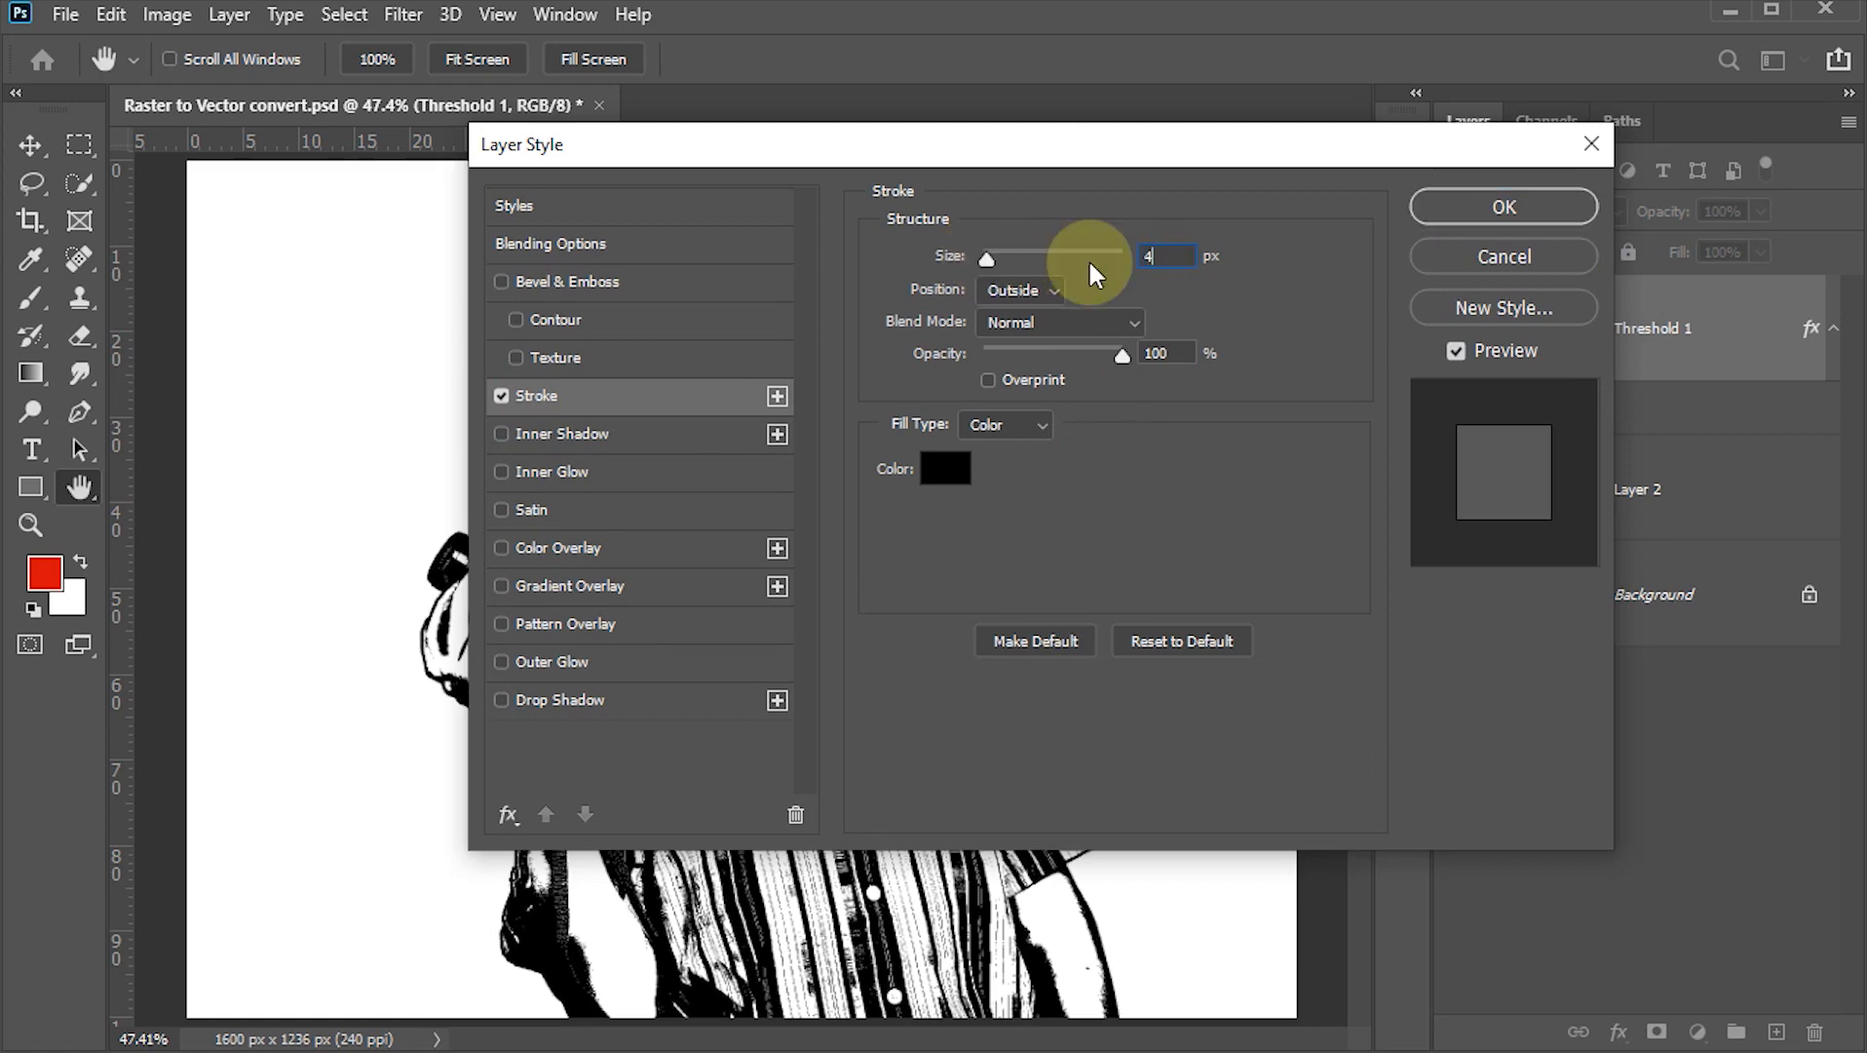
type("4")
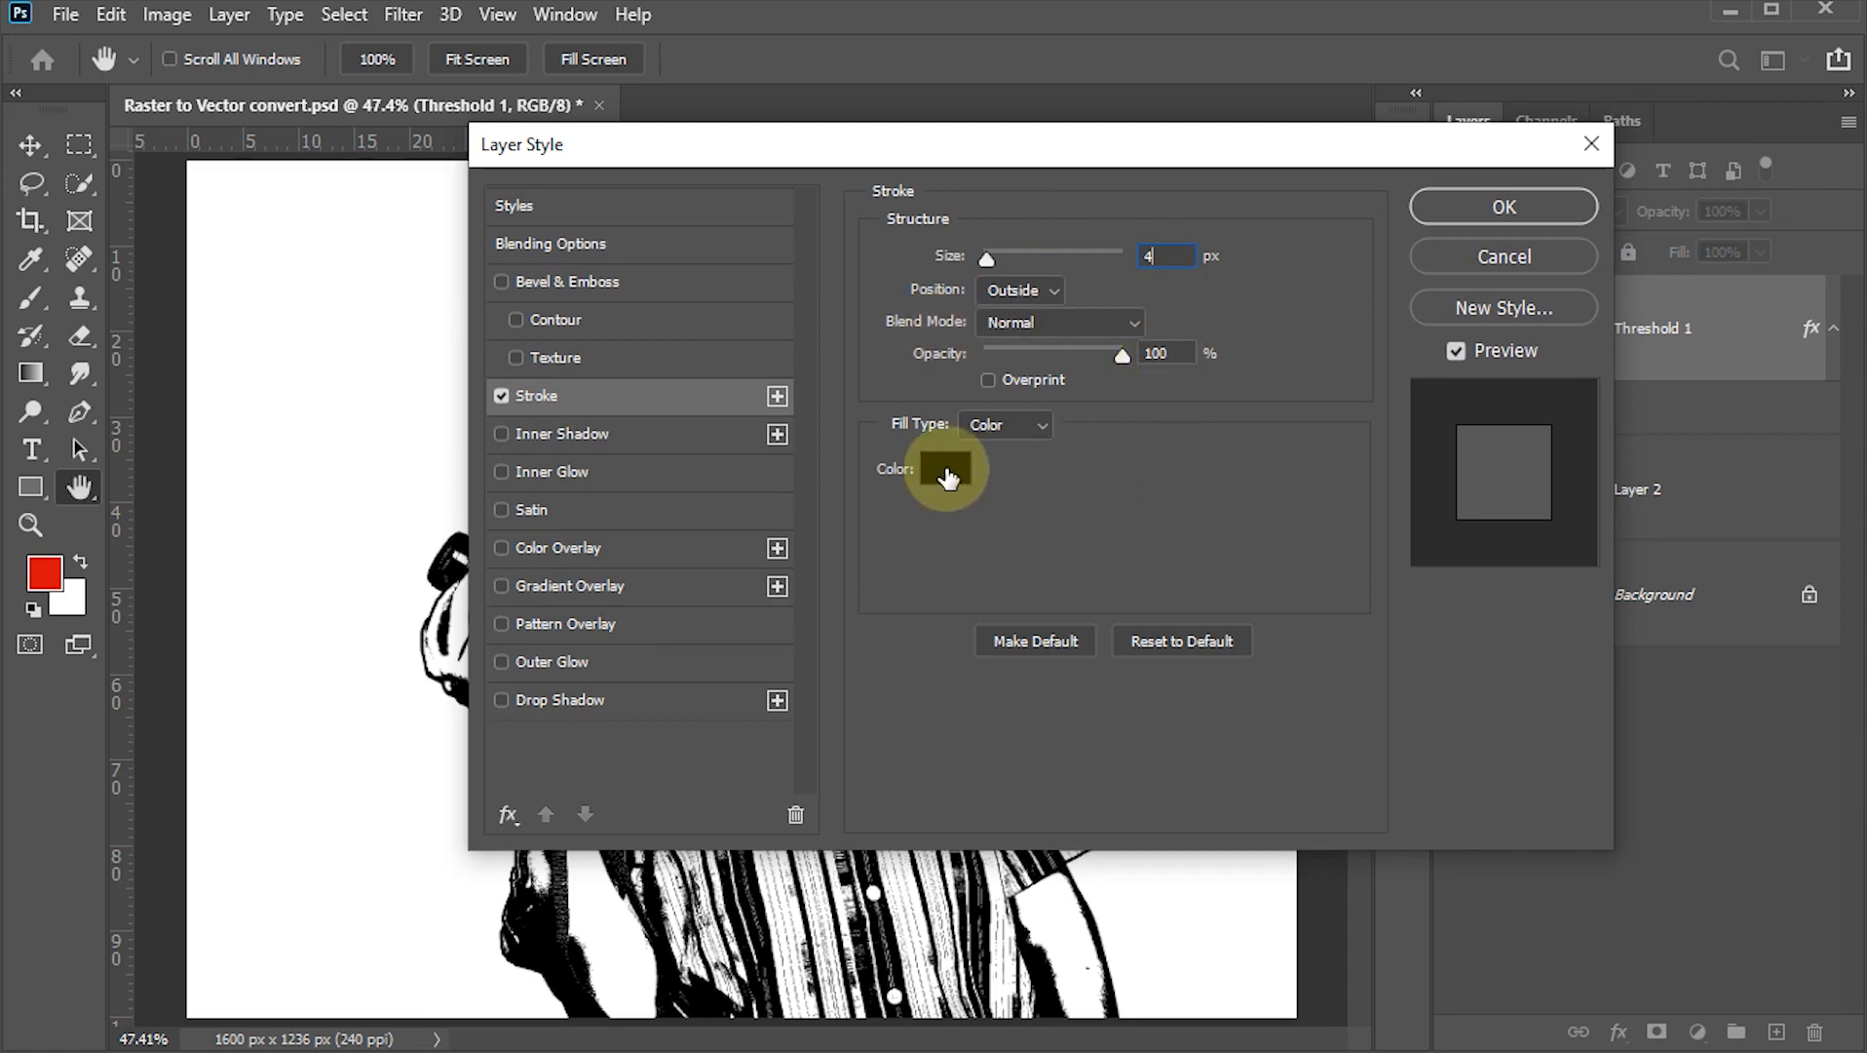
left_click(1491, 203)
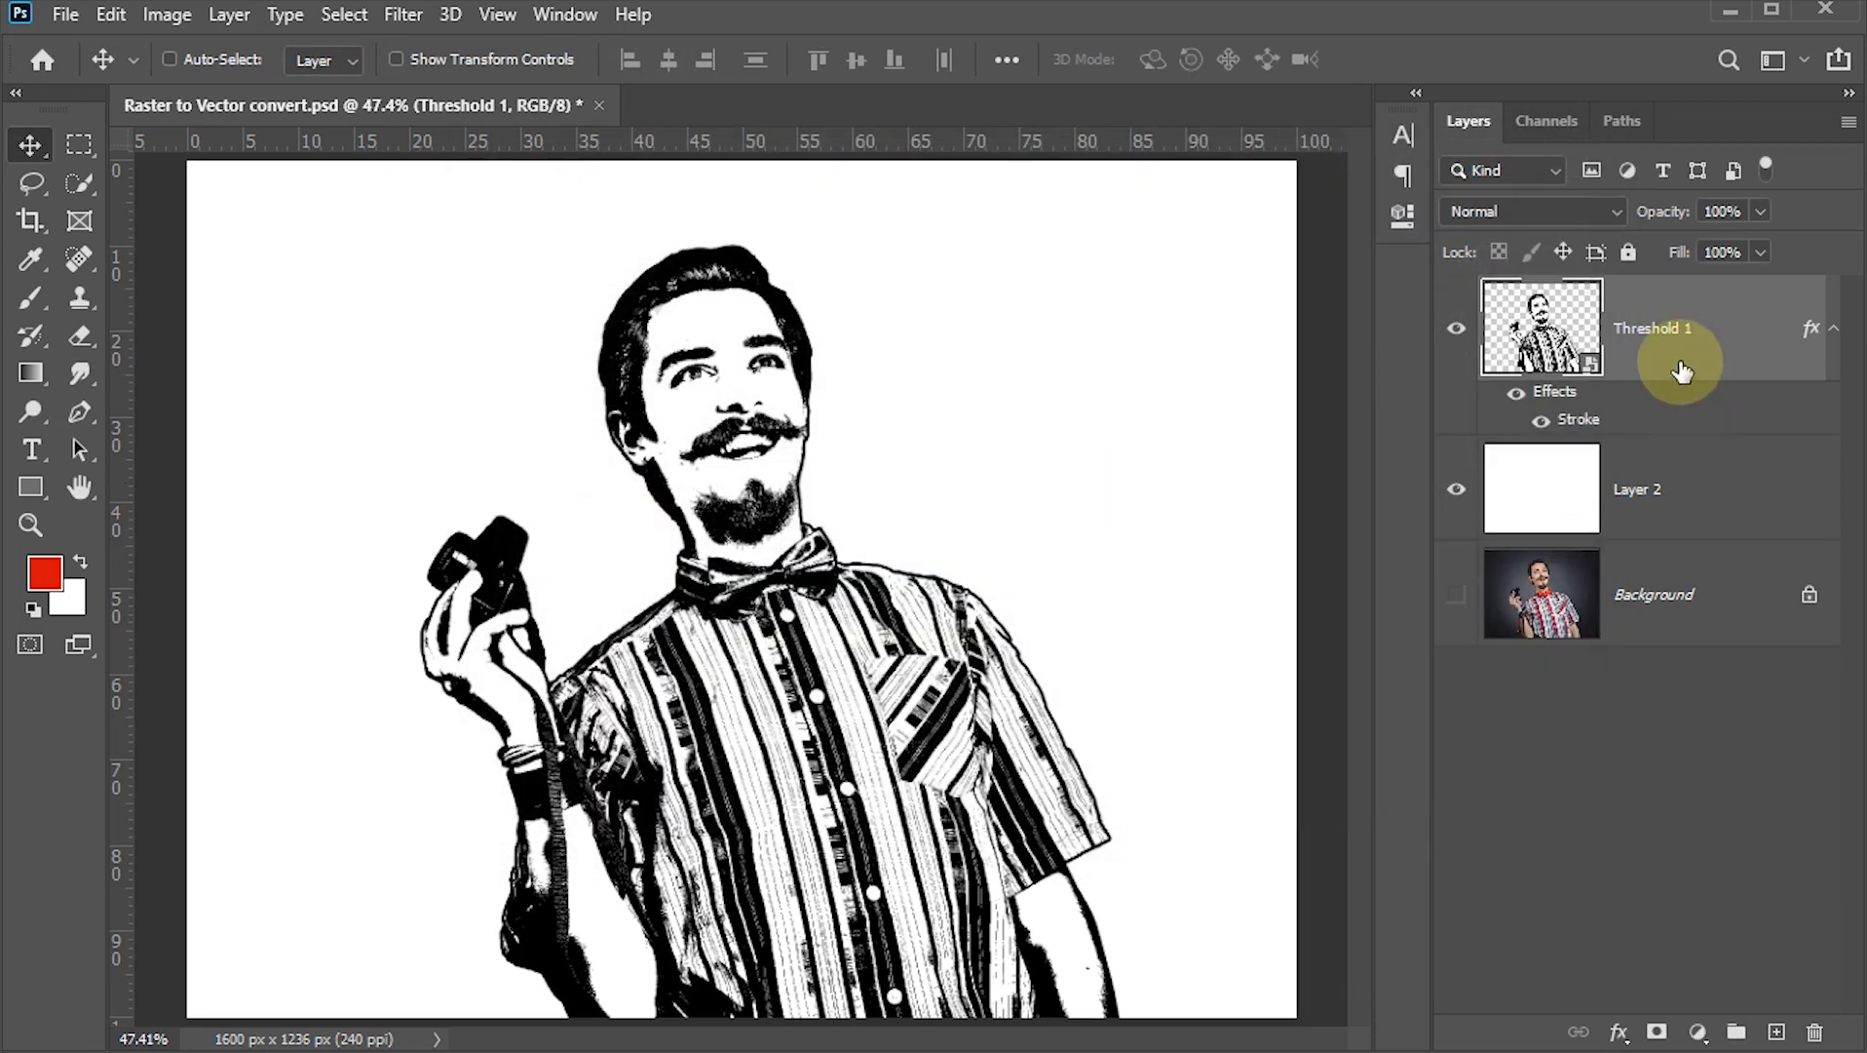
left_click(1850, 125)
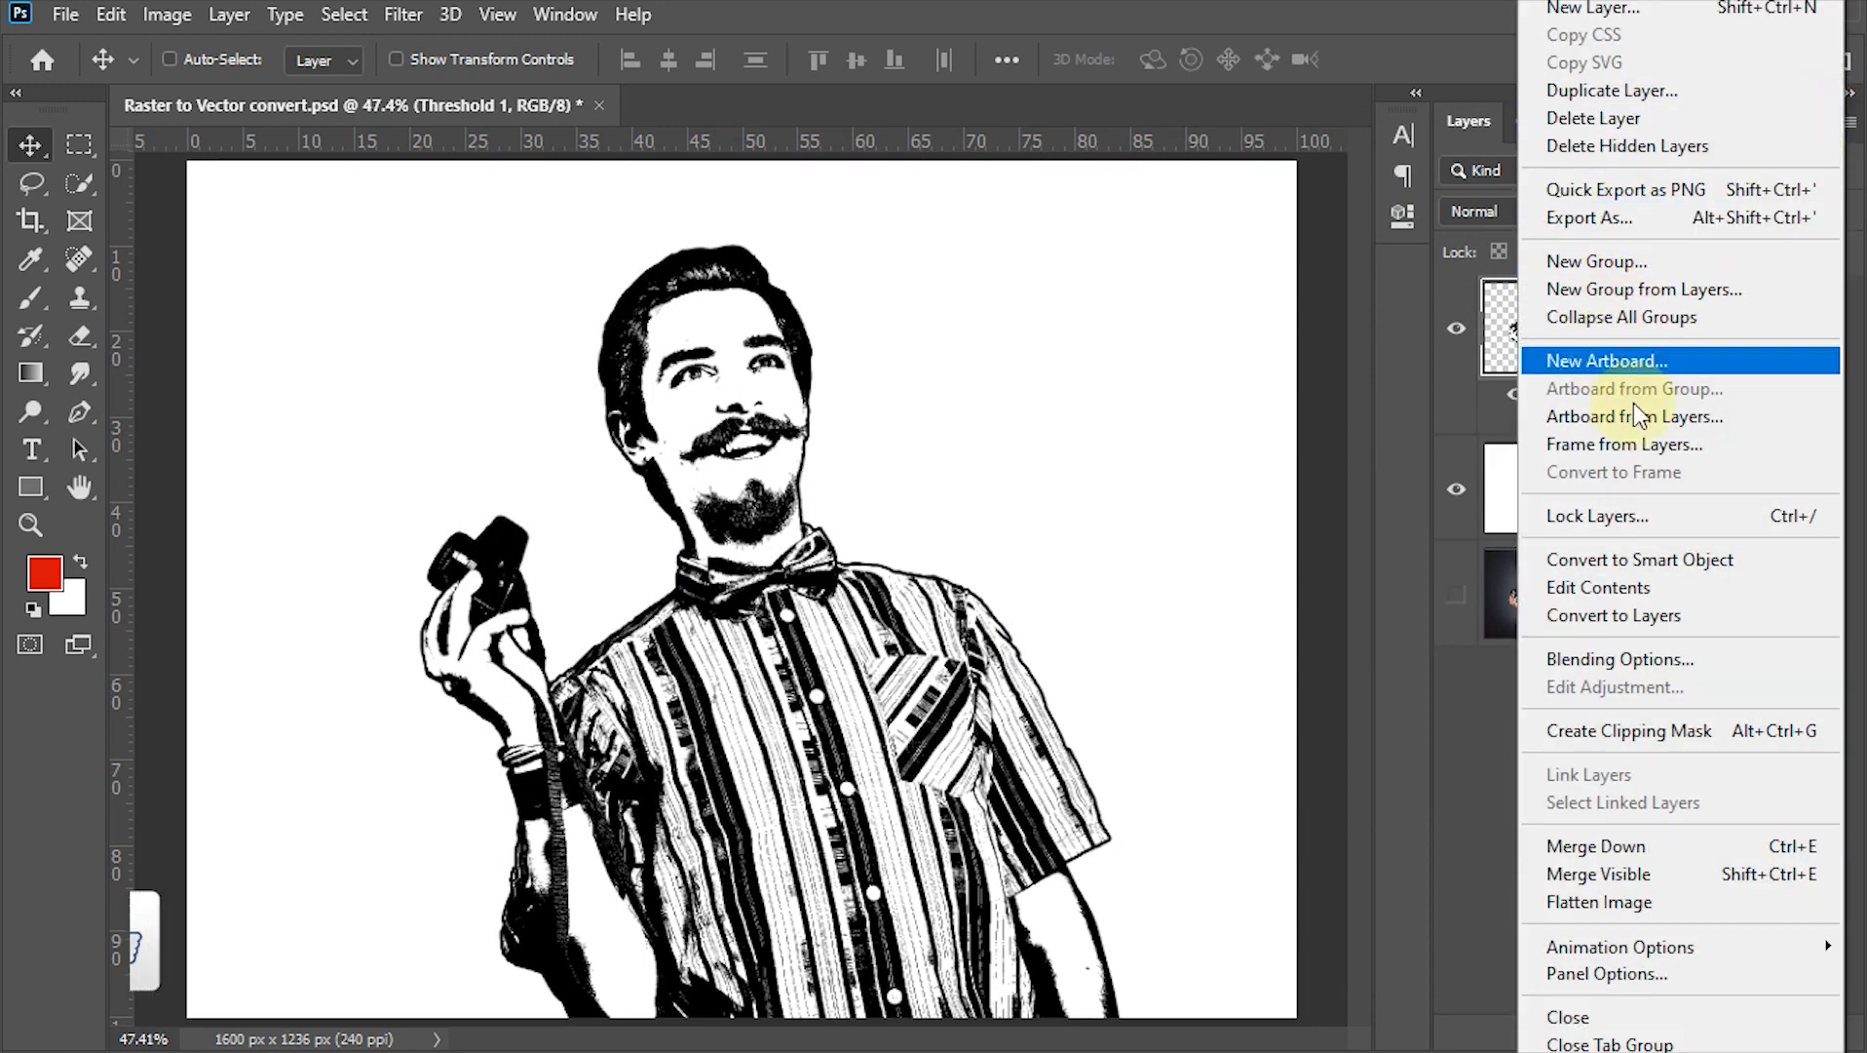
left_click(1662, 562)
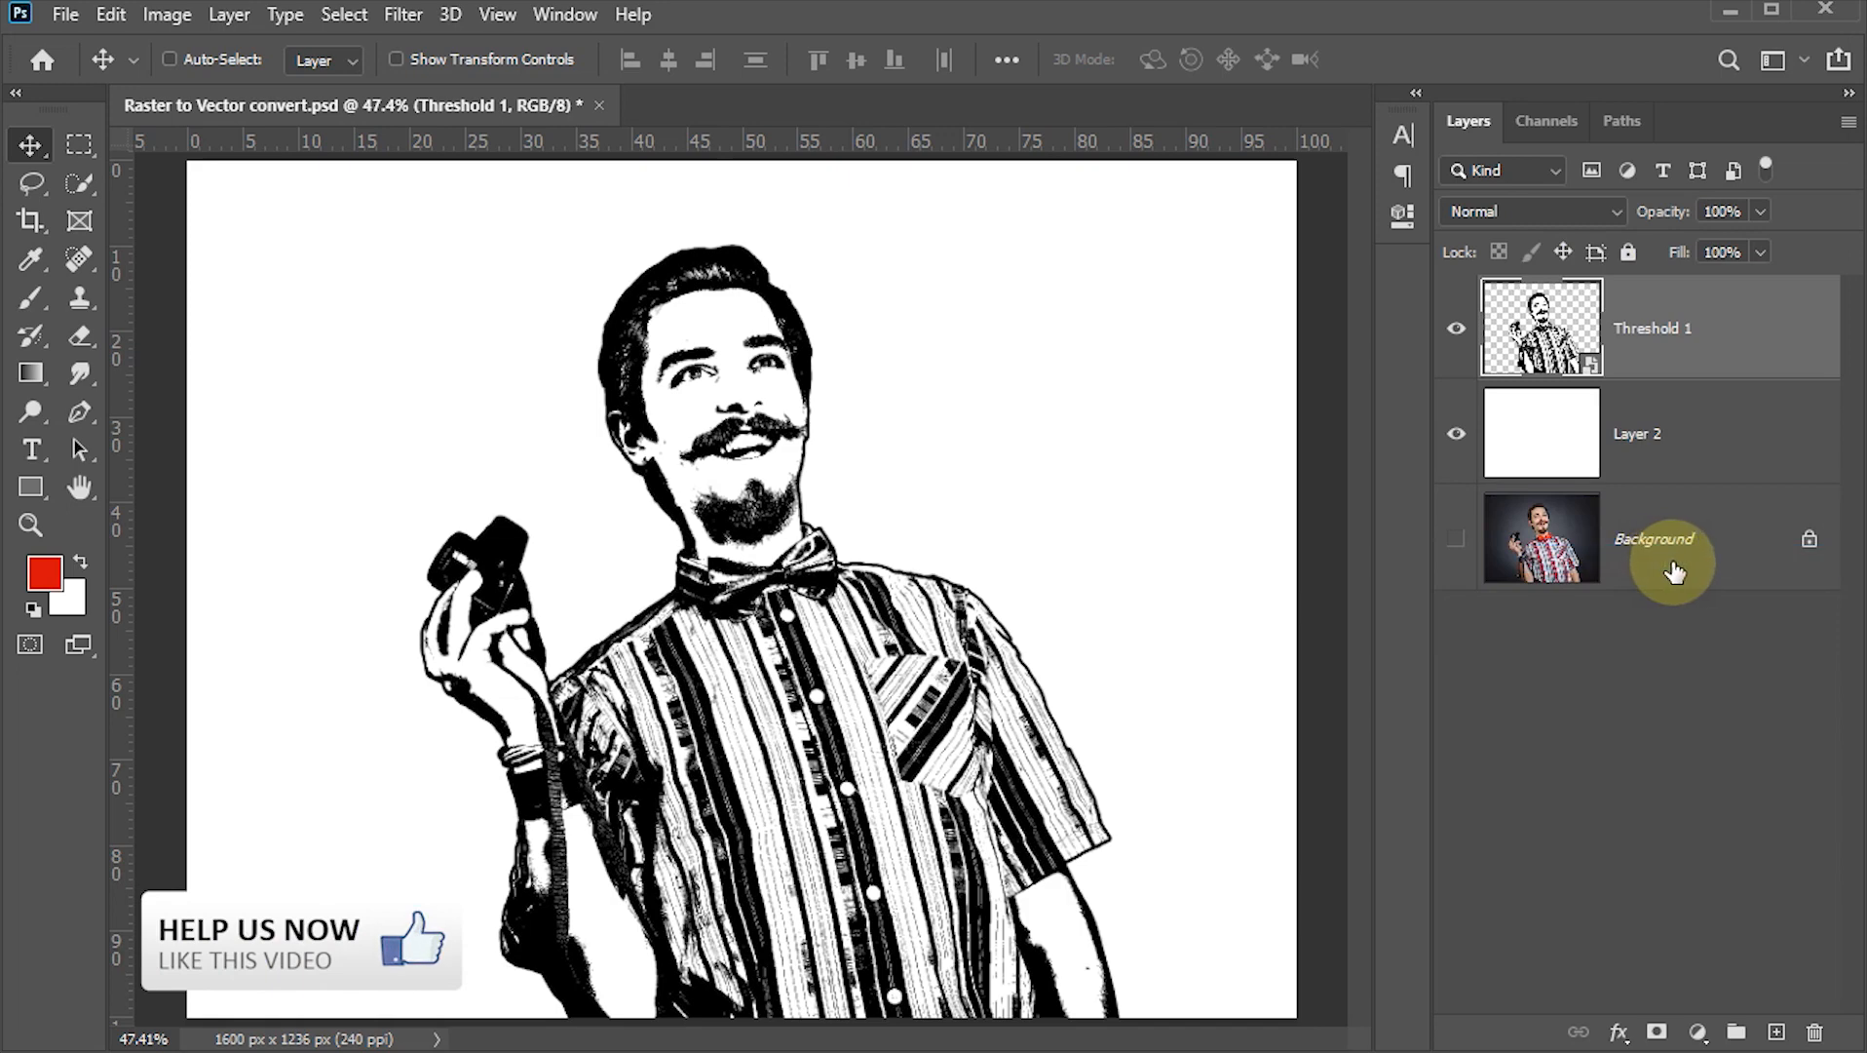
Step: Start an Oil Paint filter on the Threshold 1 smart object with Stylization 2 and Cleanliness 2
left_click(402, 16)
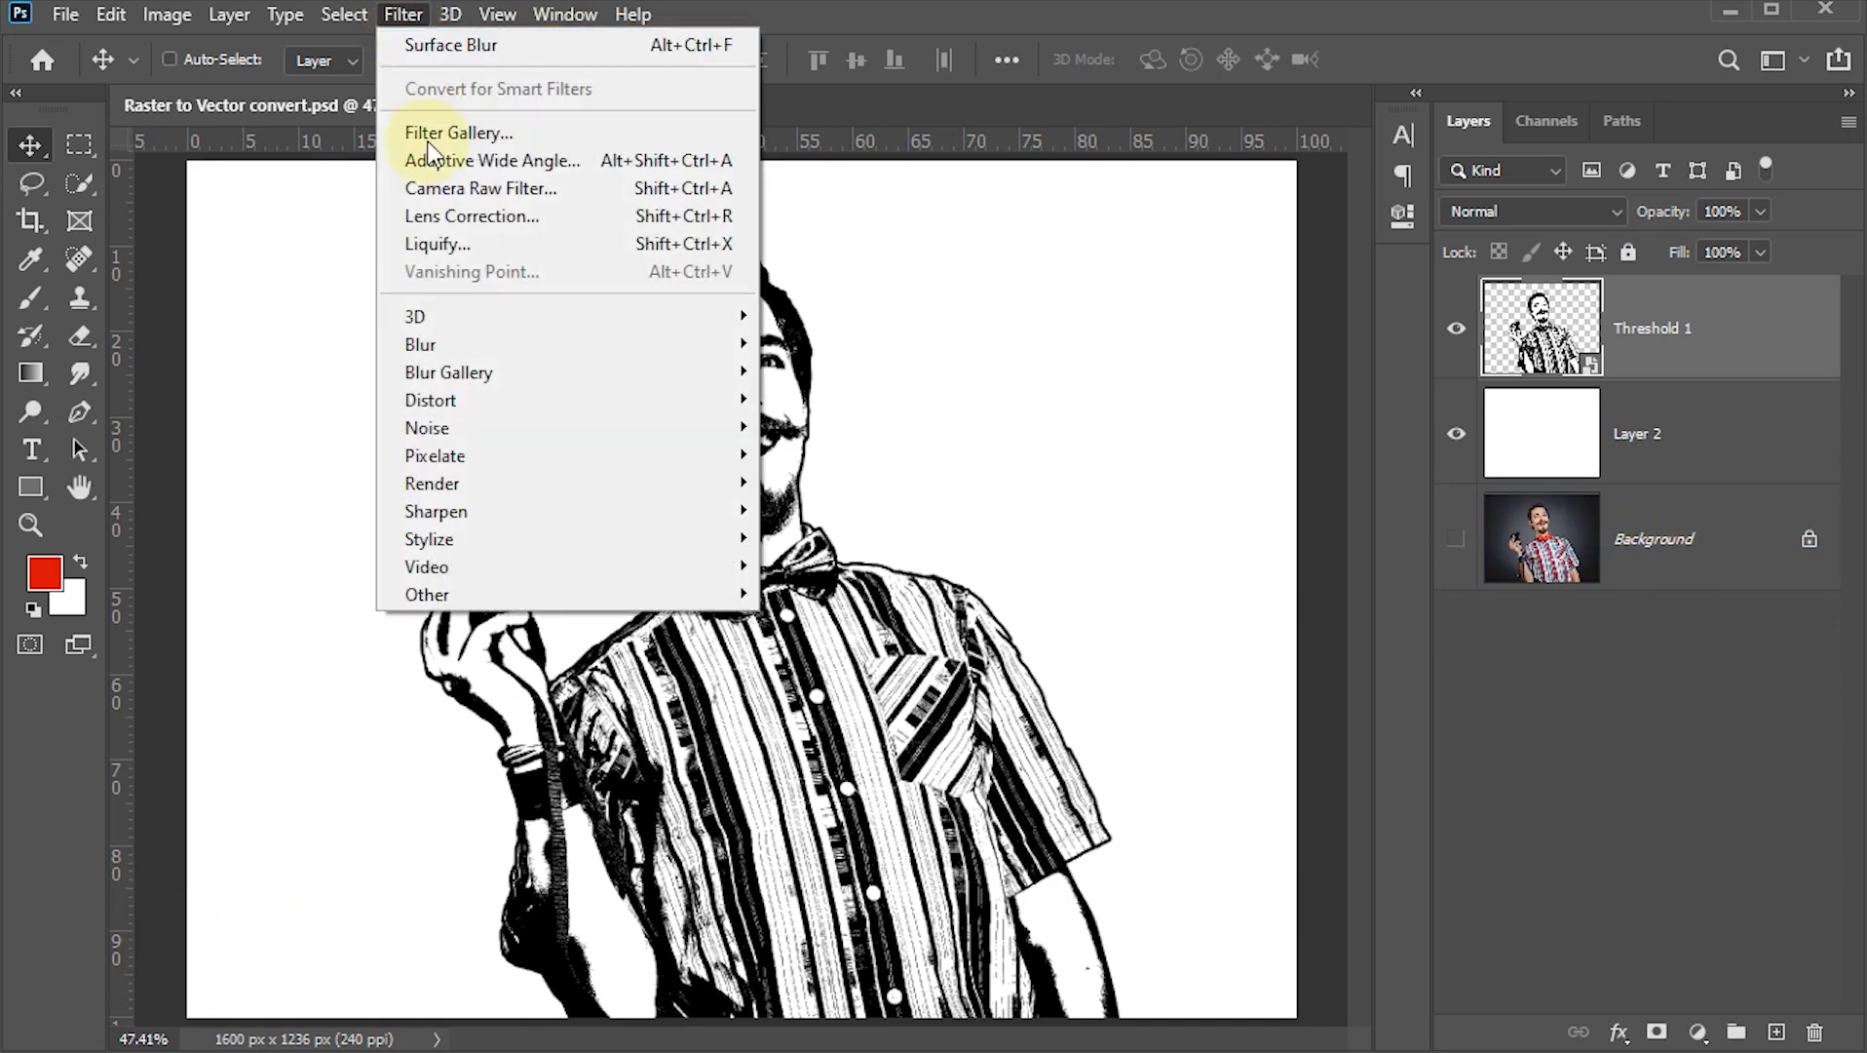
mouse_move(434, 537)
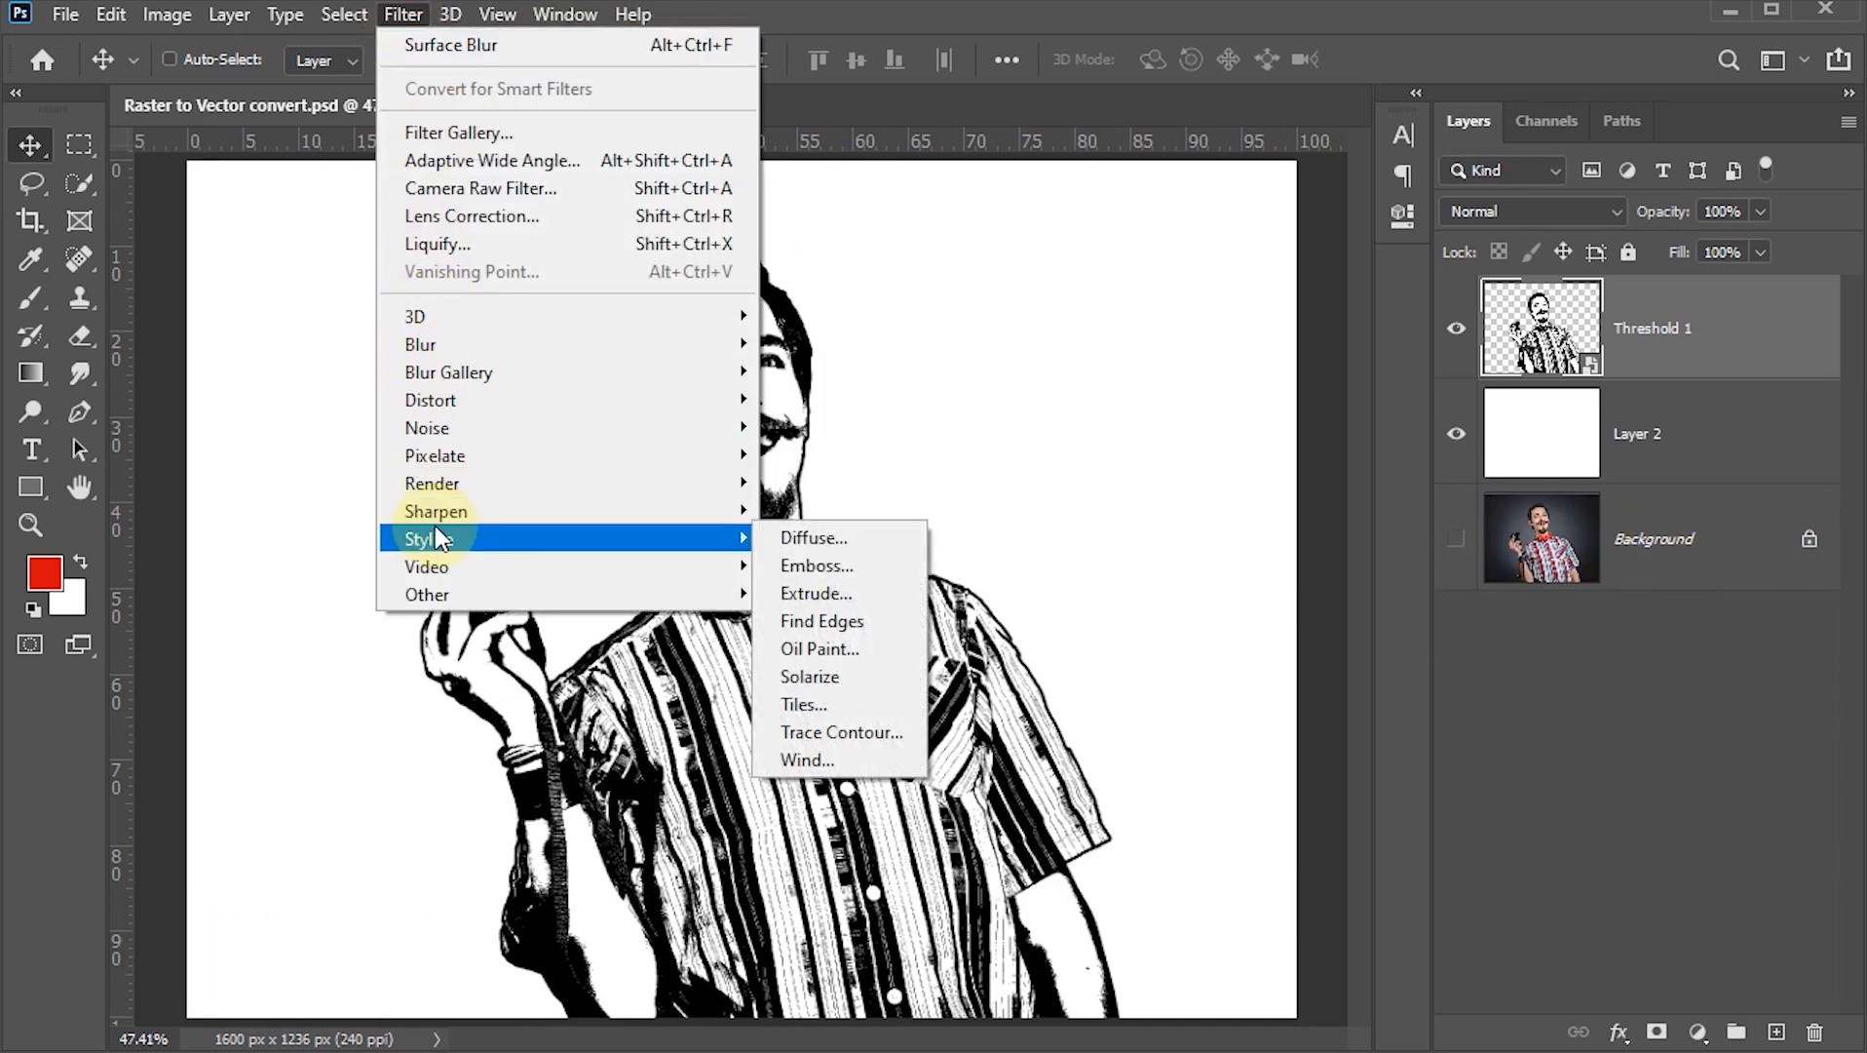
left_click(819, 644)
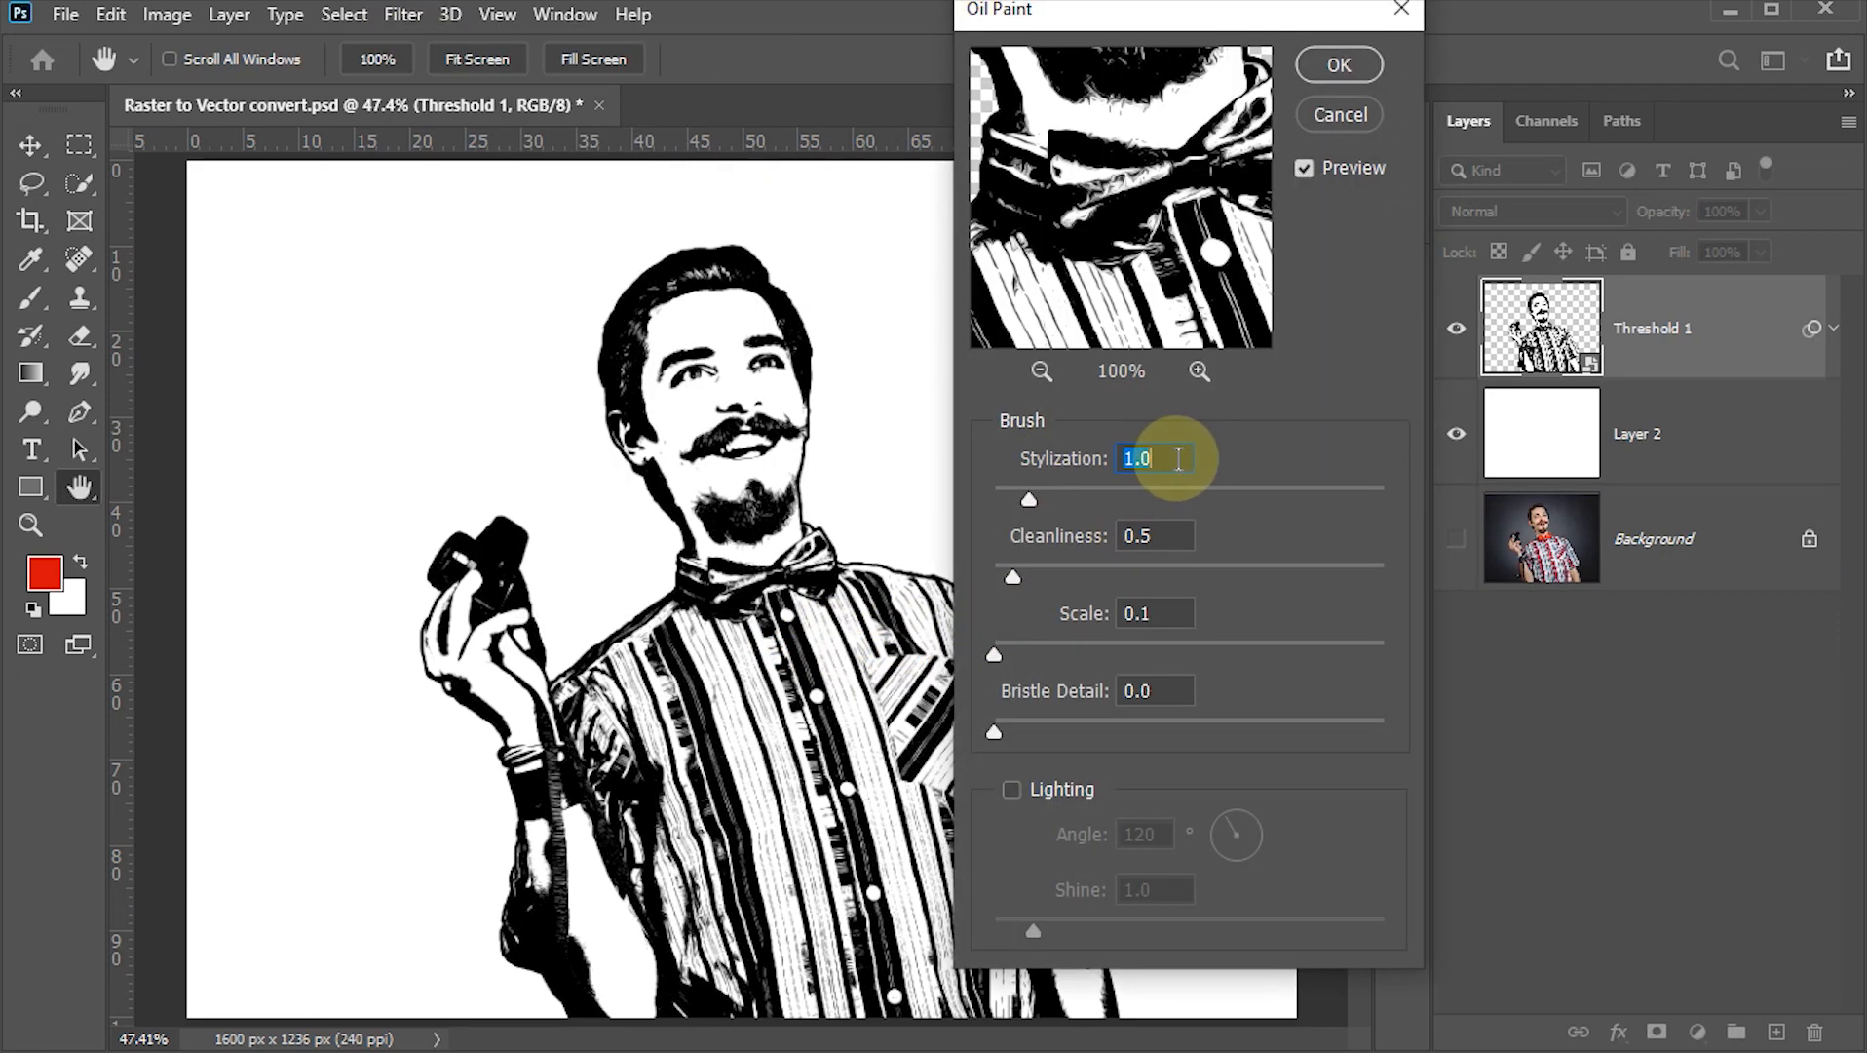
type("2")
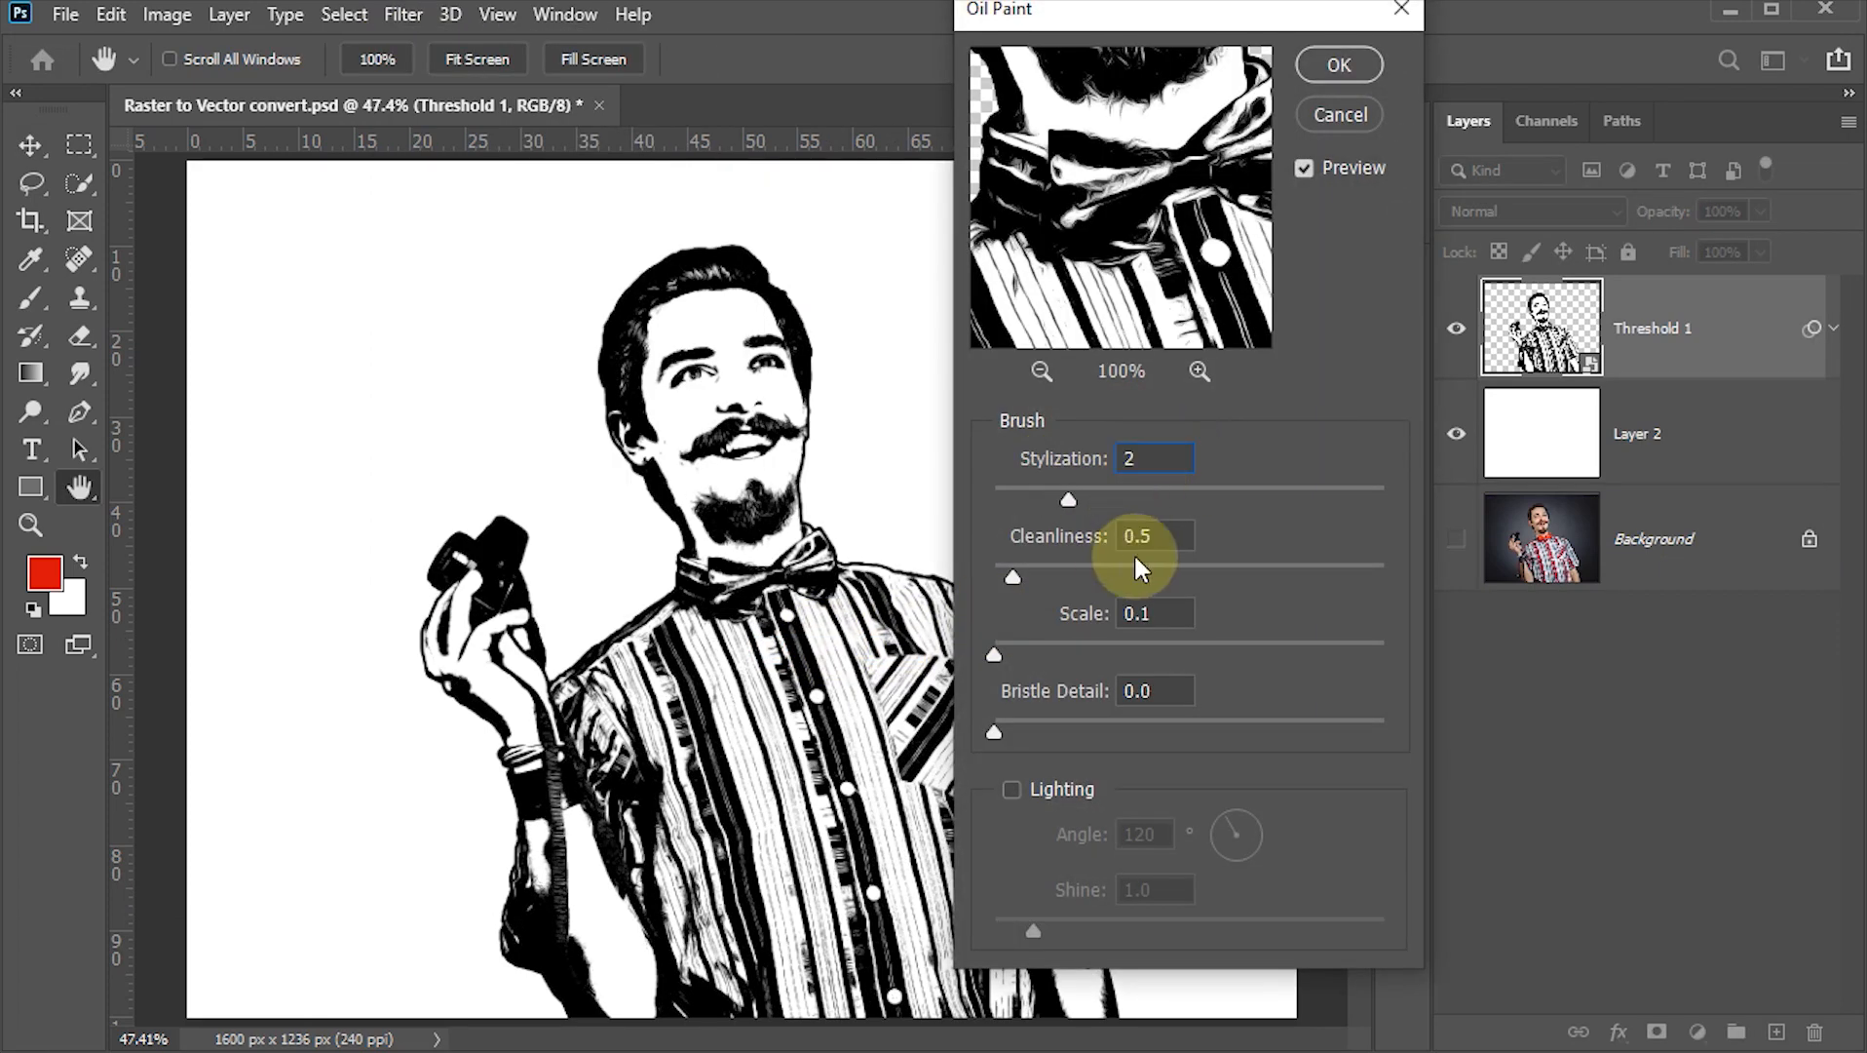
left_click(1159, 543)
type("2")
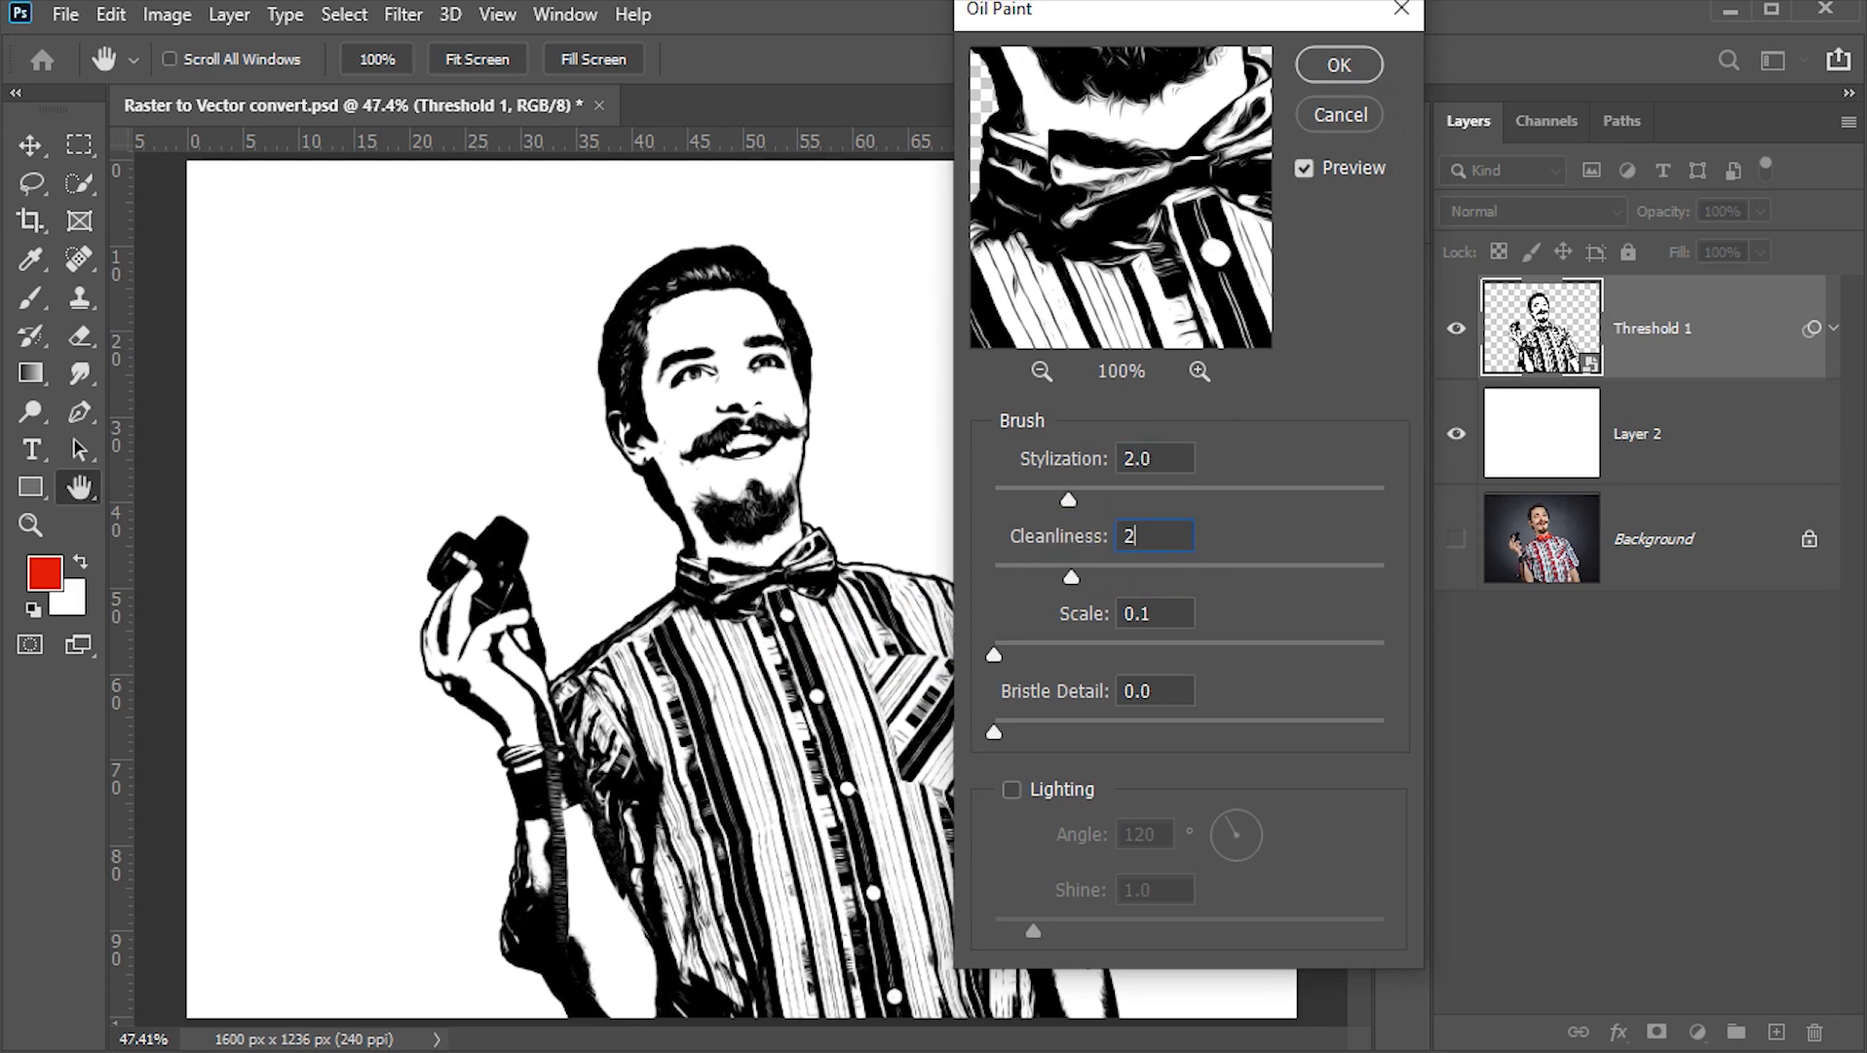
Step: Check the man's face in the Oil Paint preview and set Cleanliness to 1
left_click(1104, 167)
left_click_drag(1105, 92, 1118, 251)
left_click_drag(1118, 123, 1105, 229)
left_click_drag(1117, 138, 1142, 214)
left_click(1169, 543)
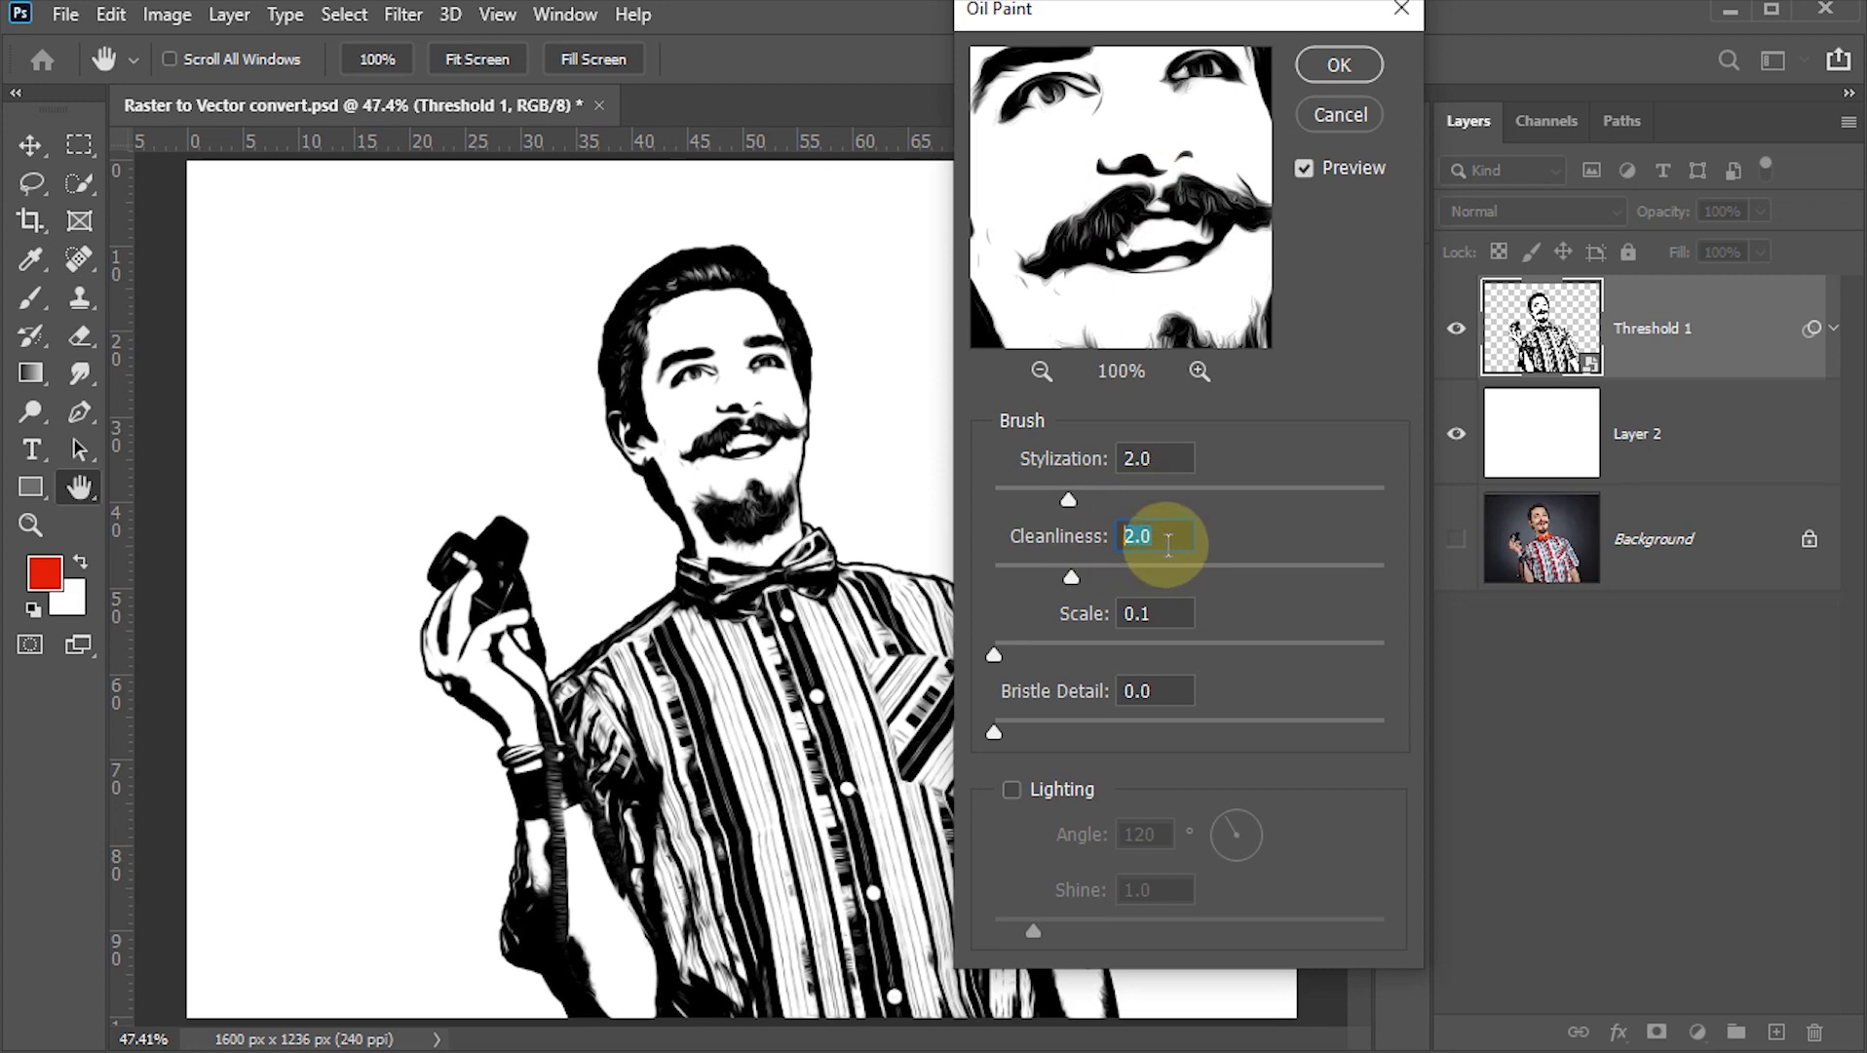
type("1")
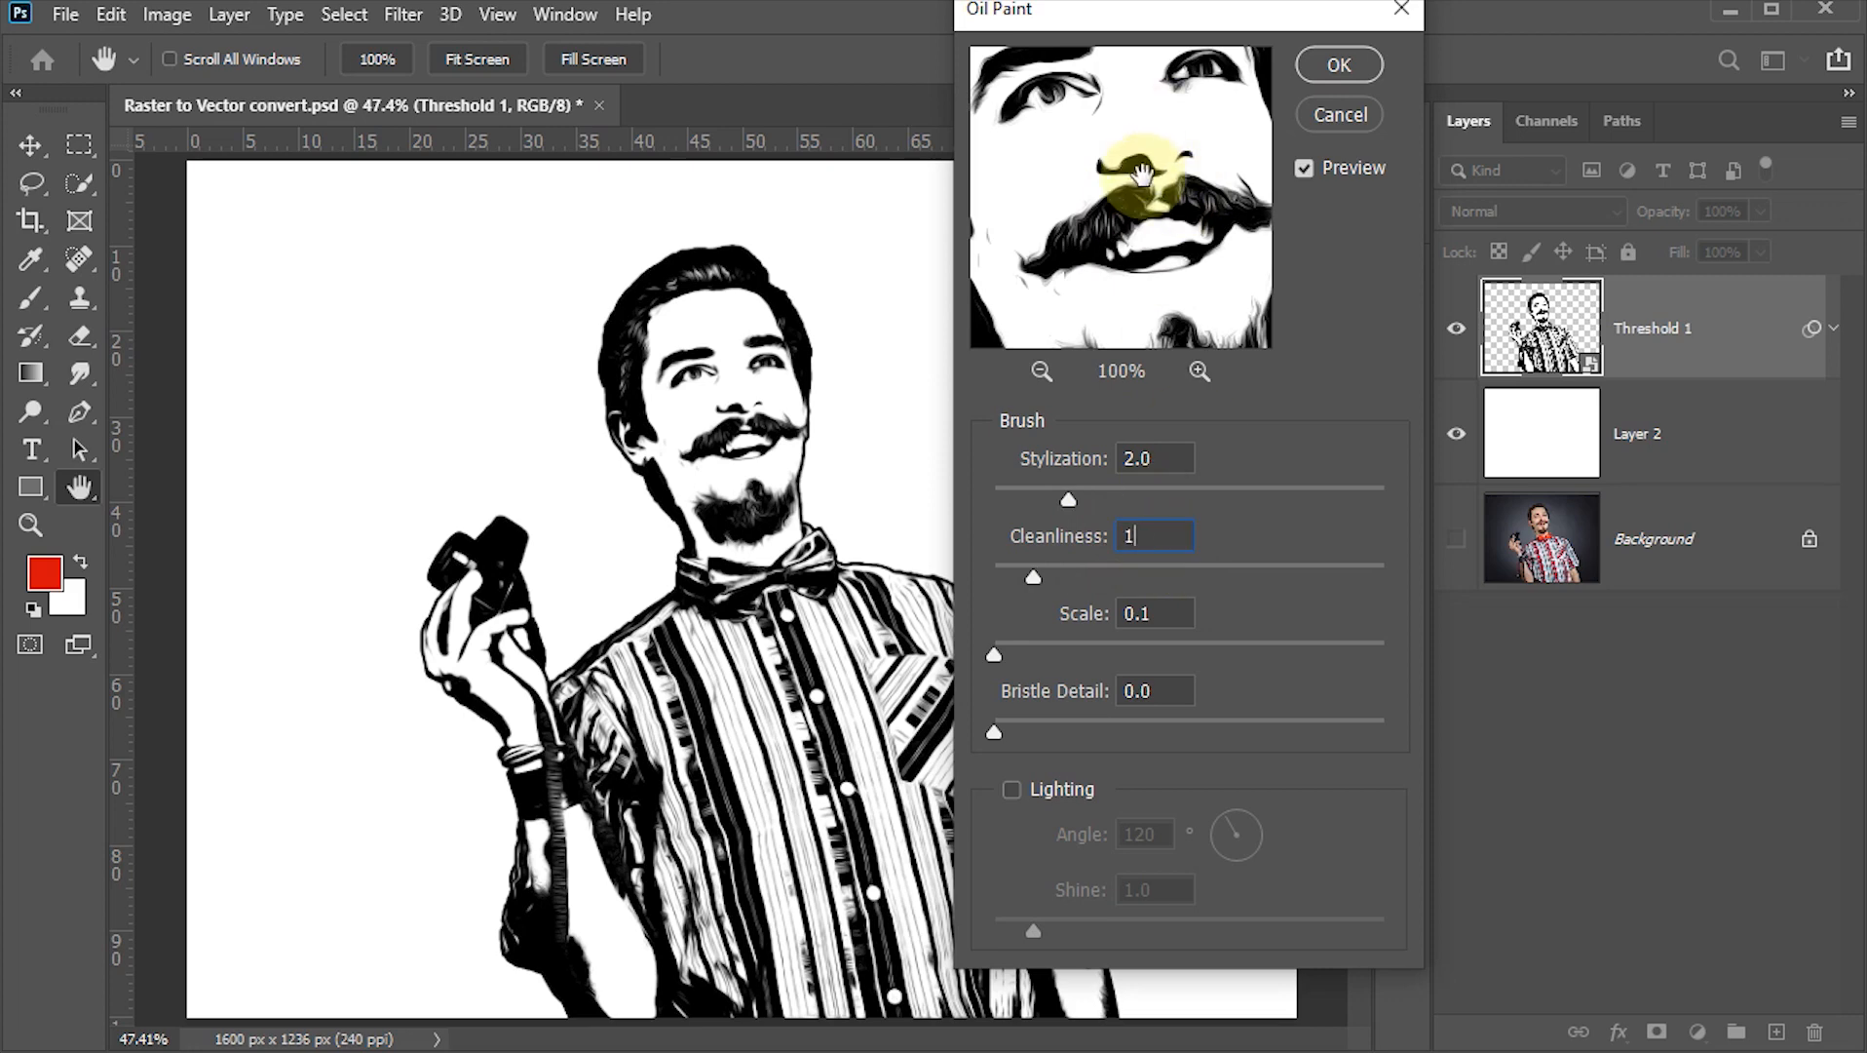
Step: Try an Oil Paint Stylization of 1 and inspect the eye and hair in the preview
left_click(1160, 458)
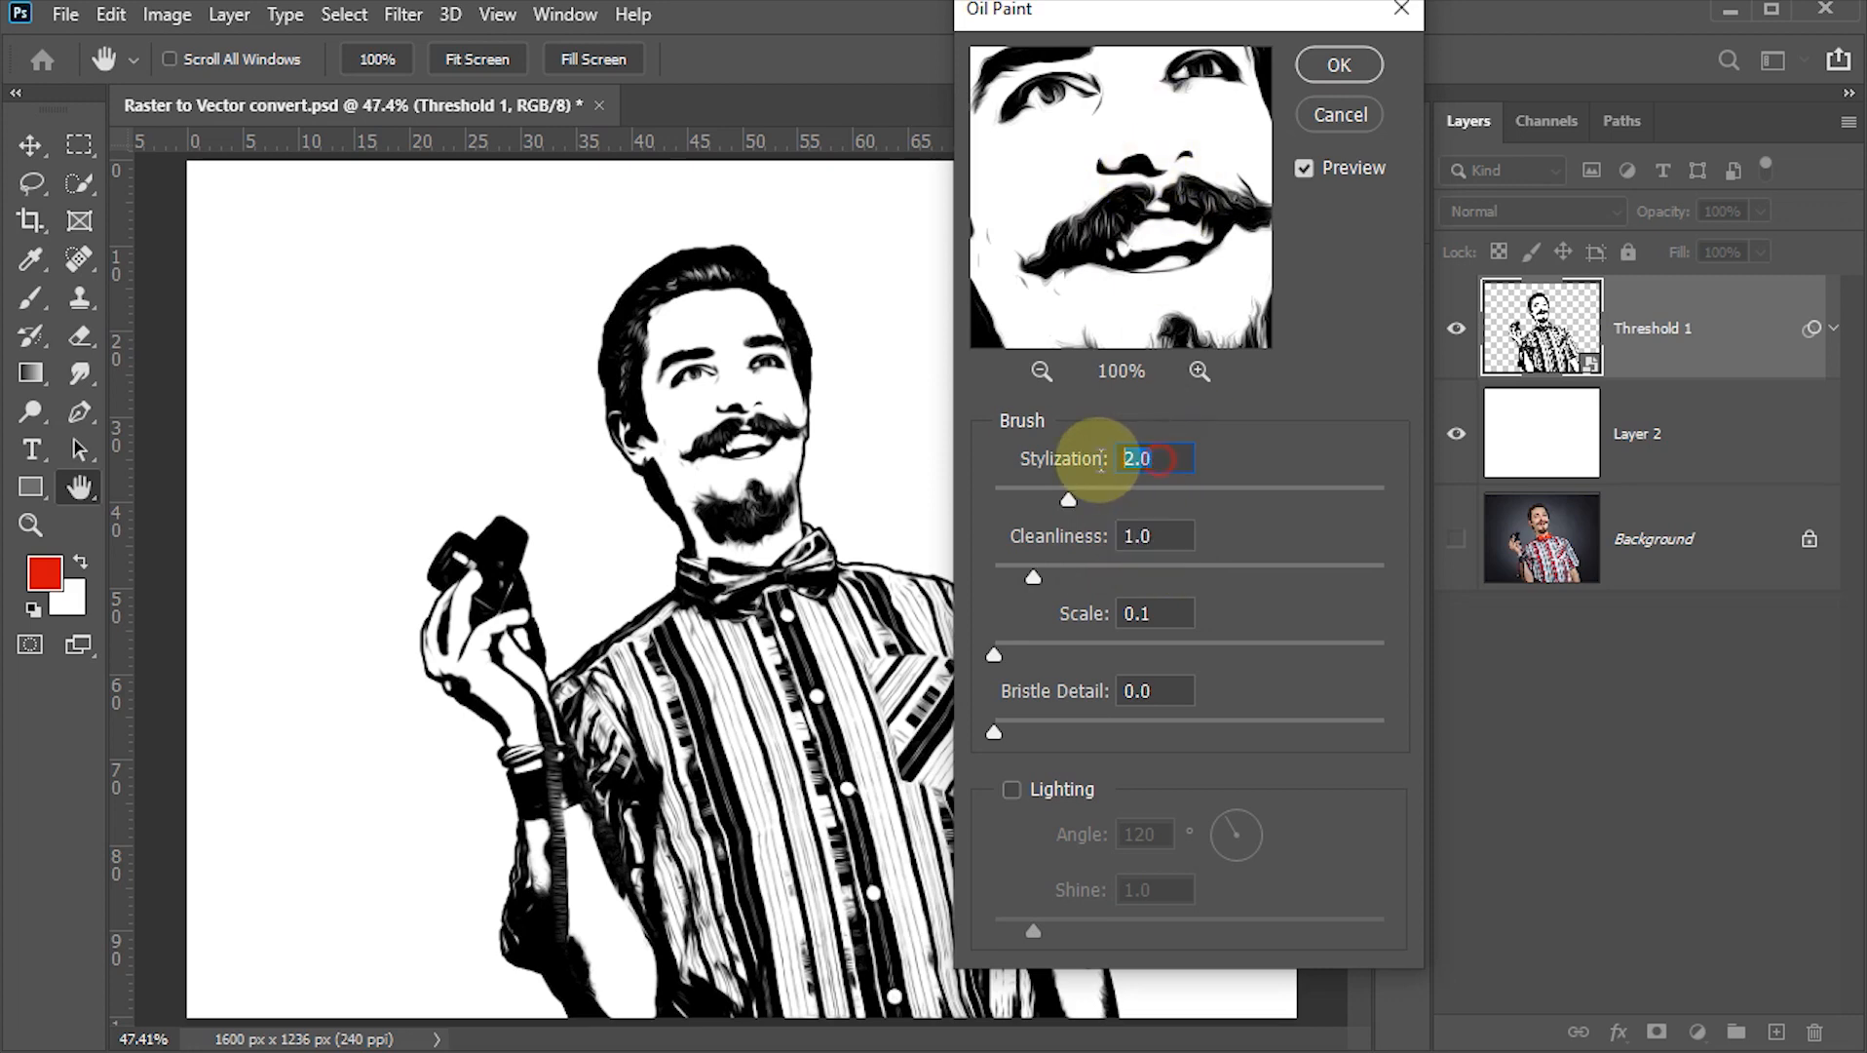
type("1")
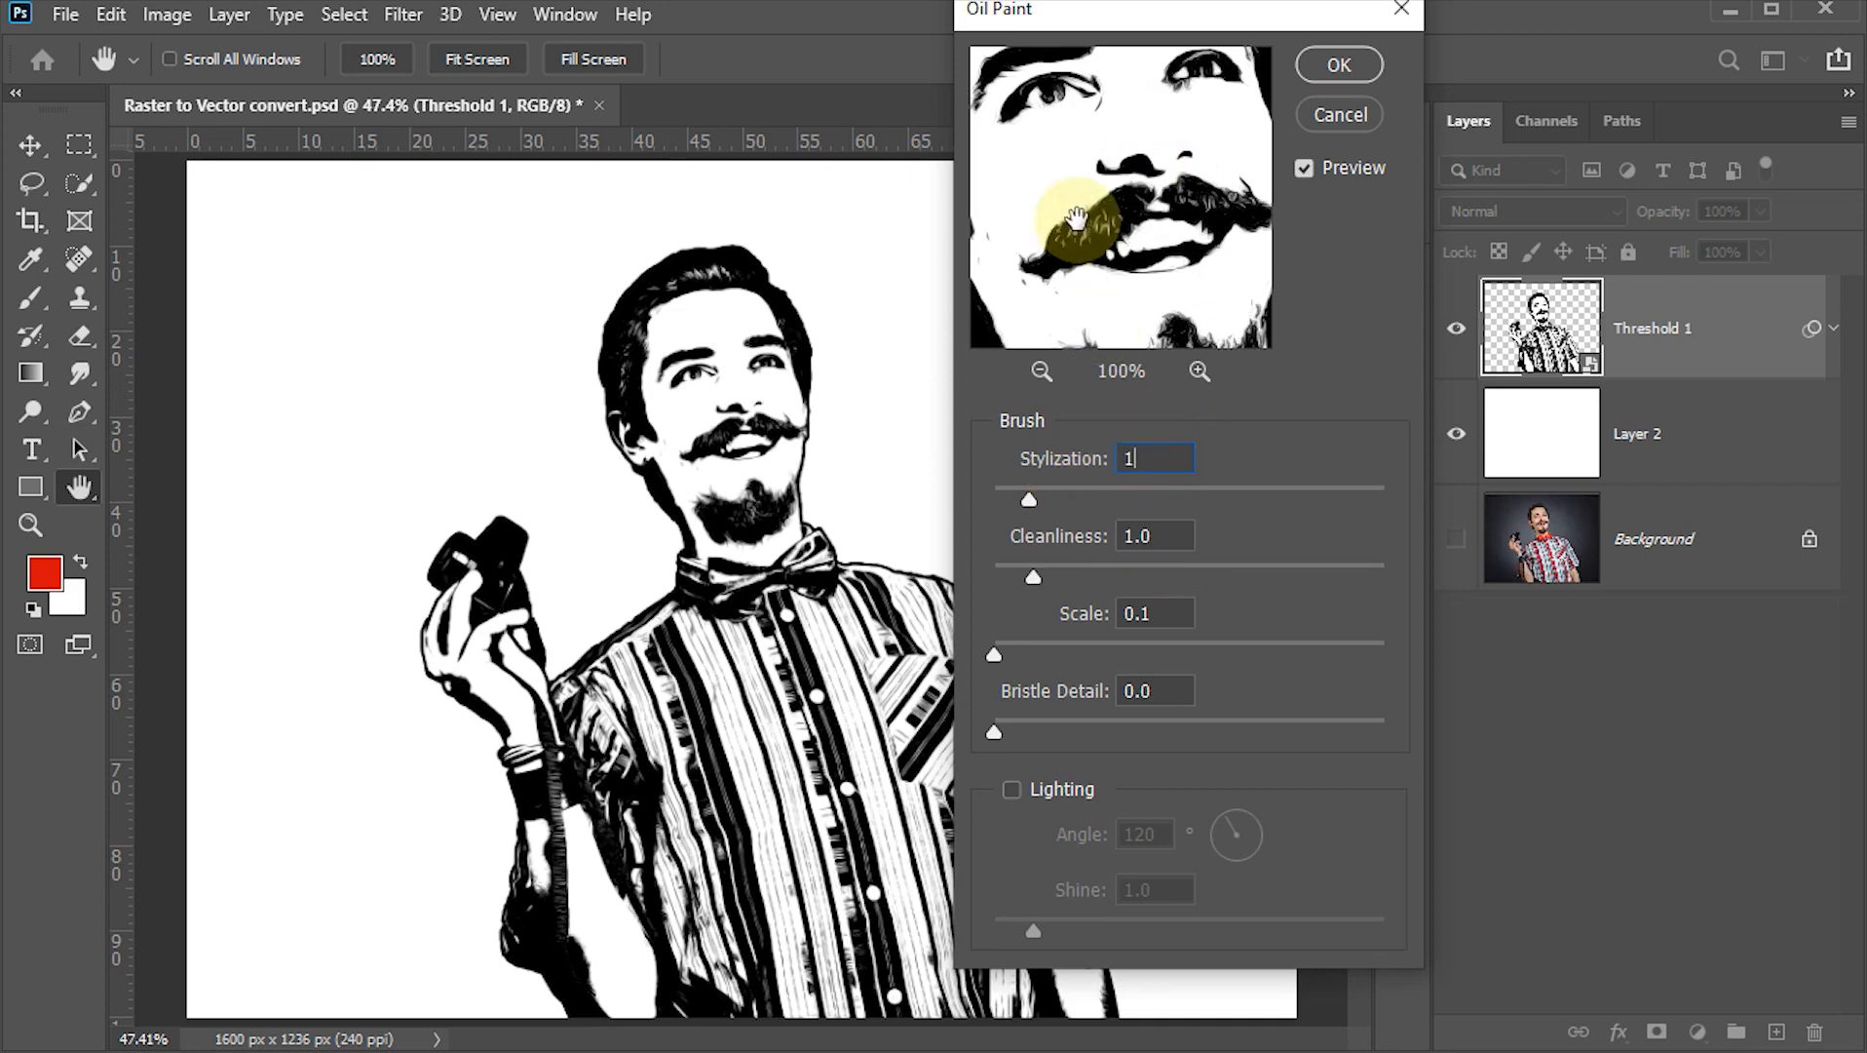
mouse_move(1148, 148)
left_mouse_down()
mouse_move(1128, 276)
mouse_move(1179, 216)
mouse_move(1171, 241)
mouse_move(1153, 210)
left_mouse_up()
Step: Set the Oil Paint Stylization to 2 and apply the filter
left_click(1165, 456)
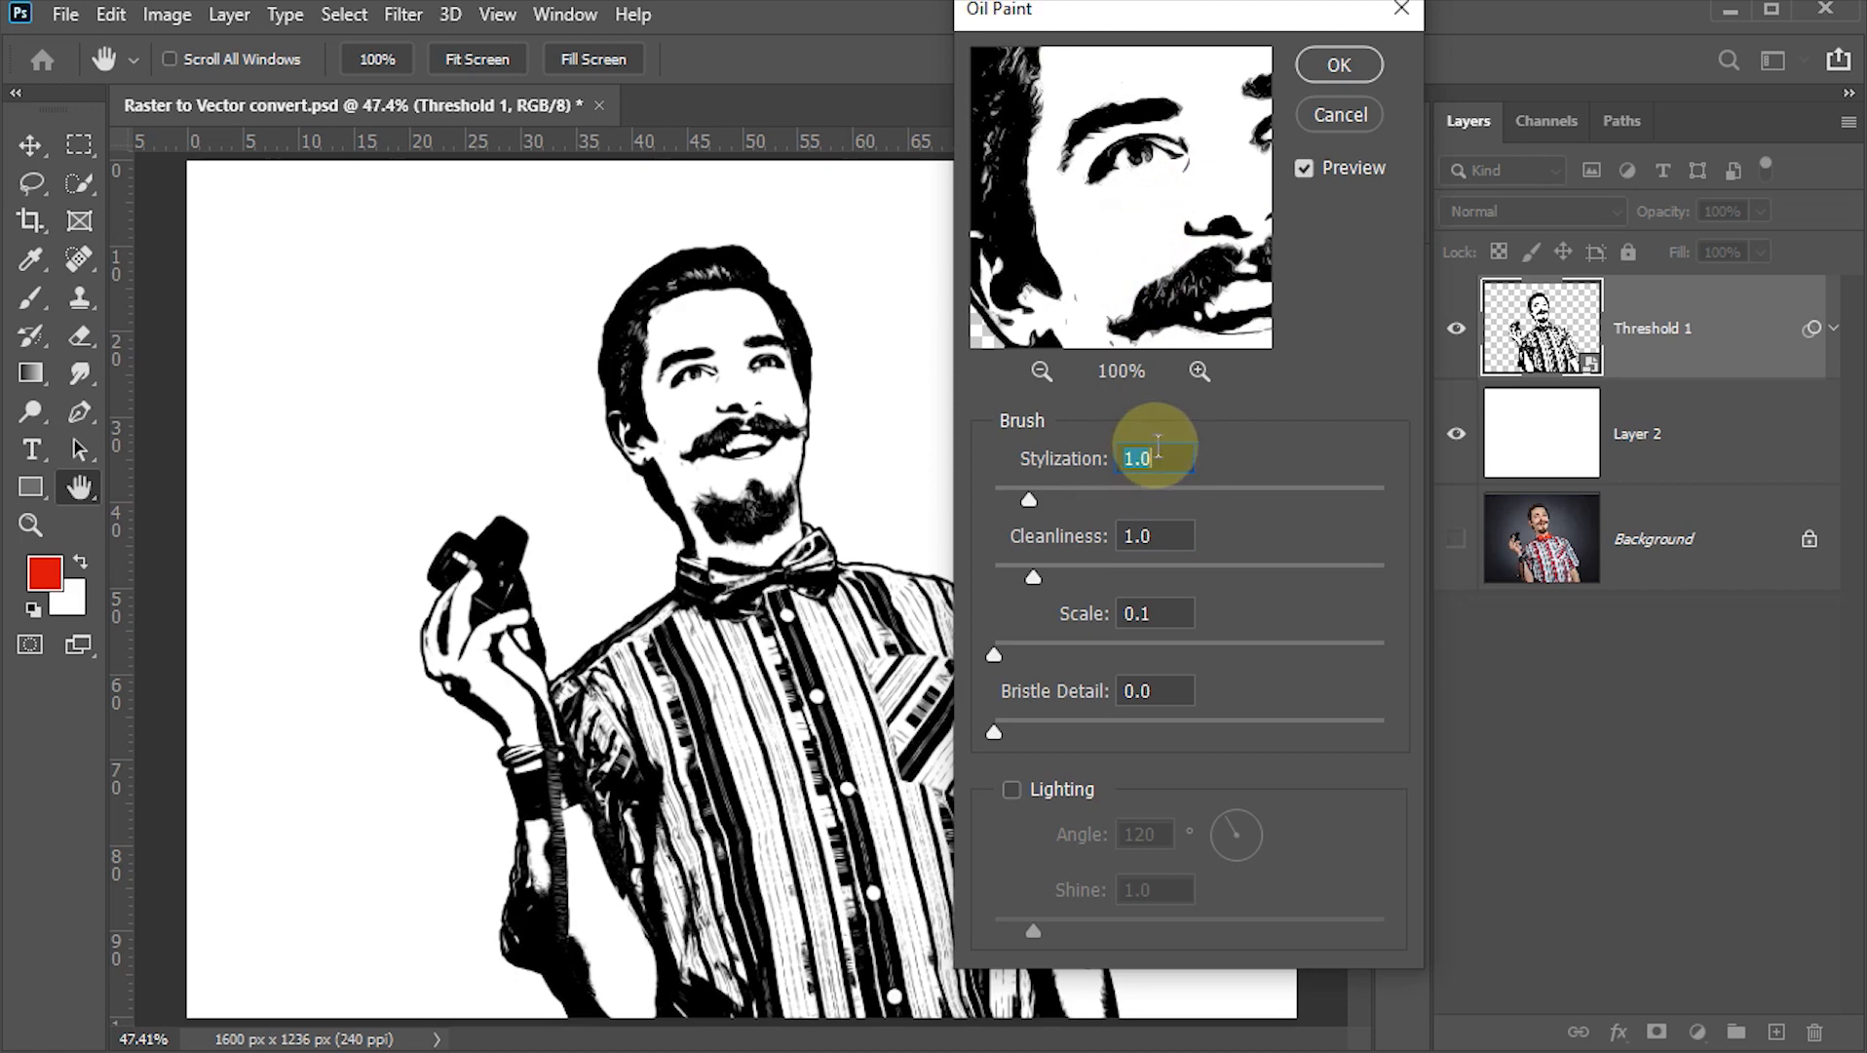
type("2")
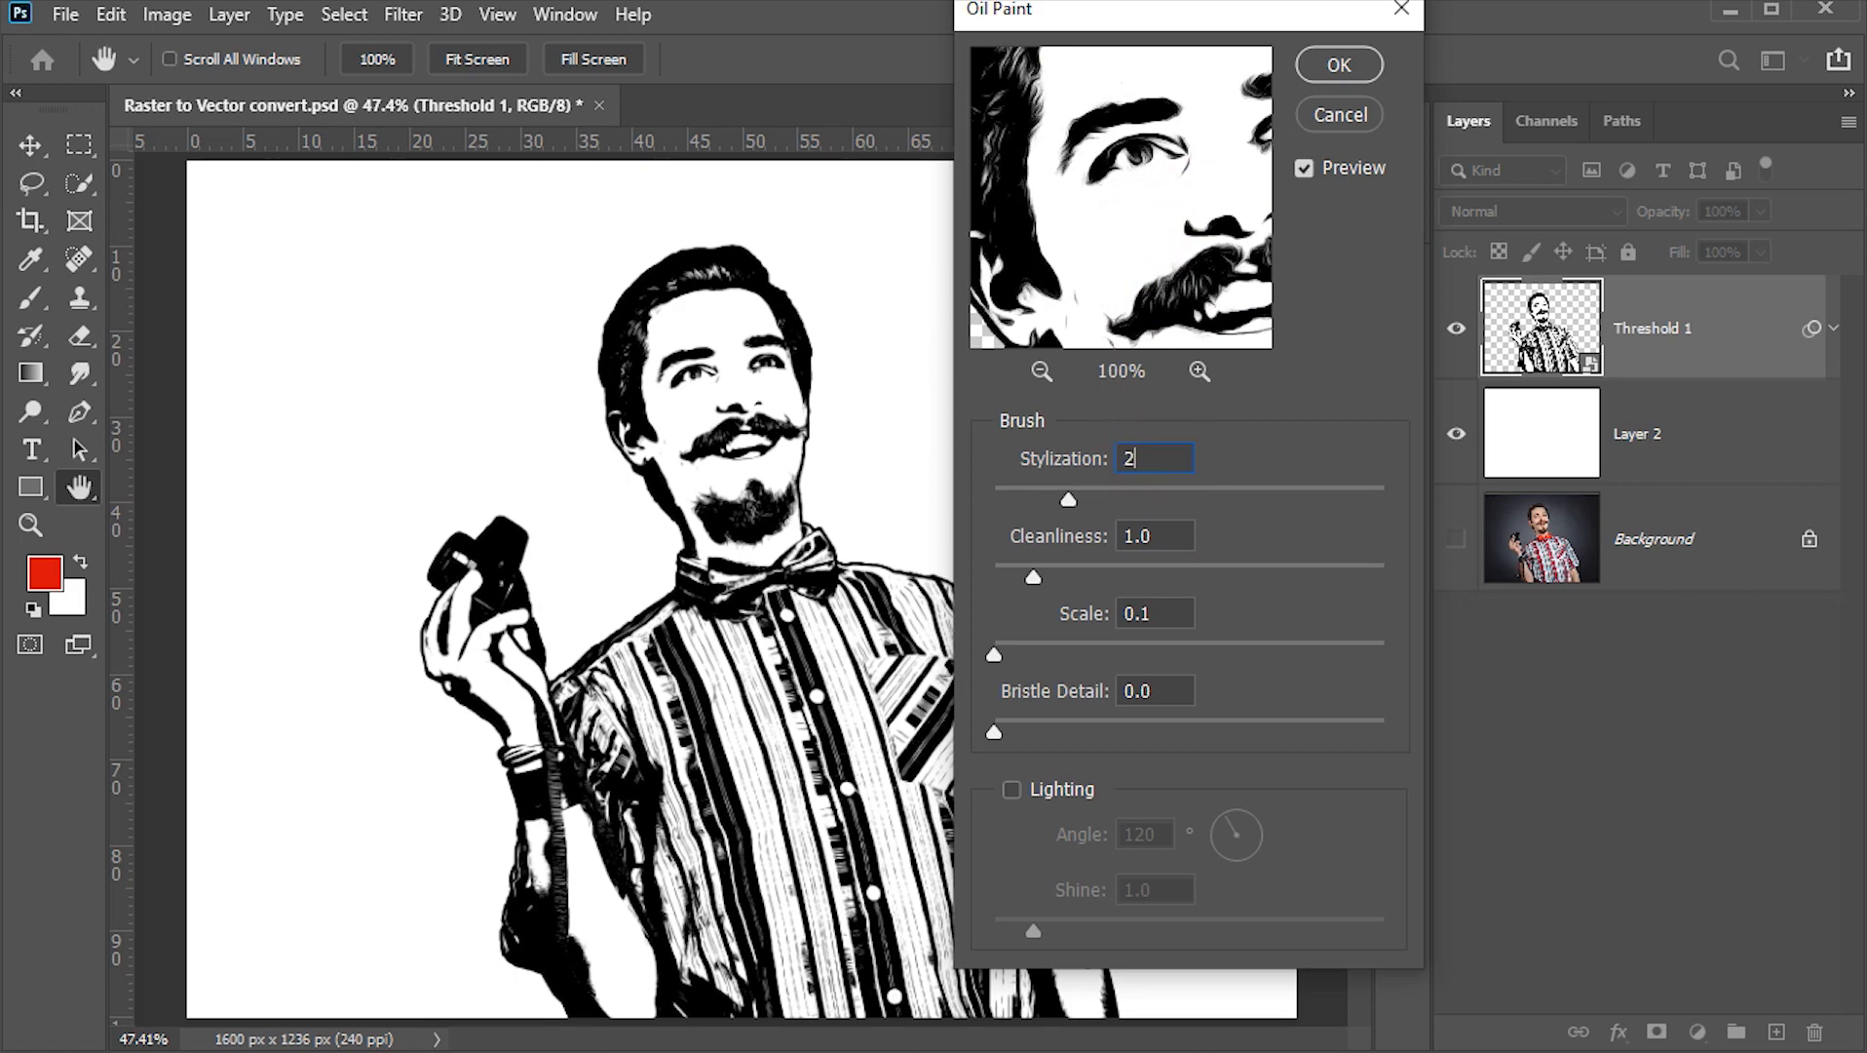
left_click(1162, 536)
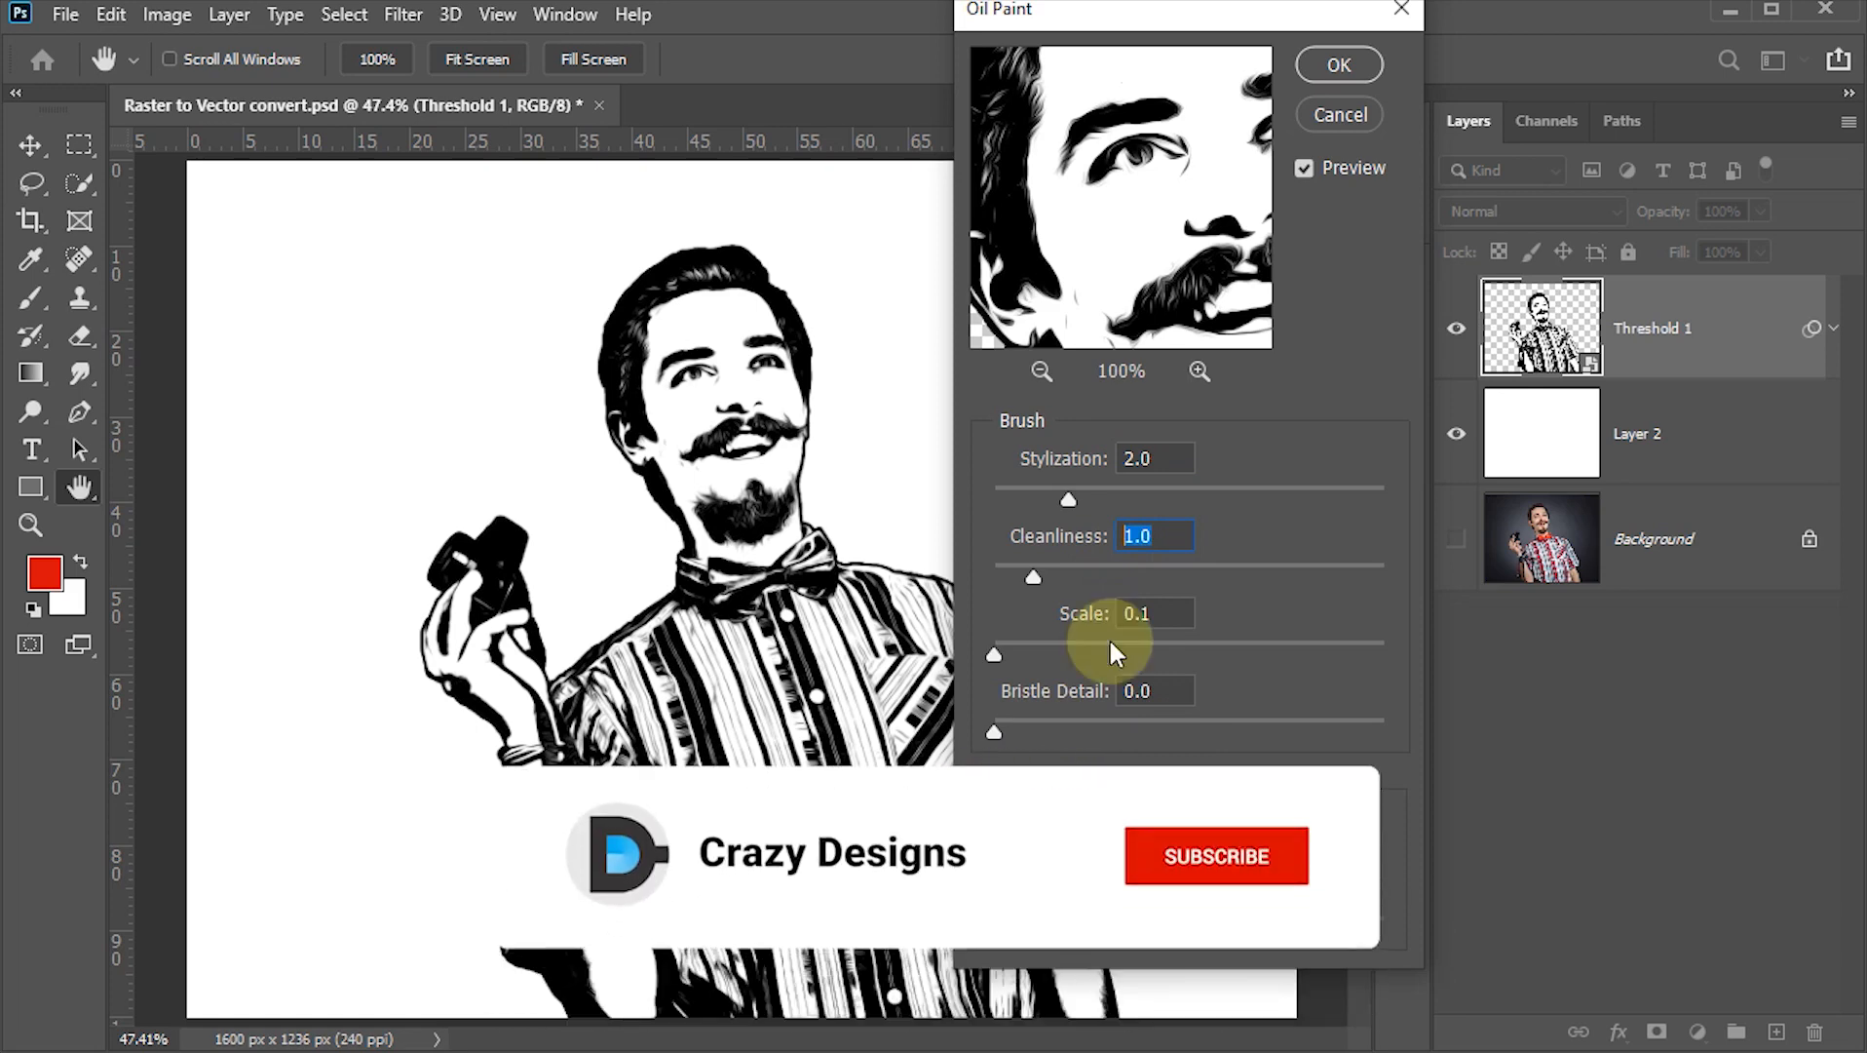
left_click(1339, 67)
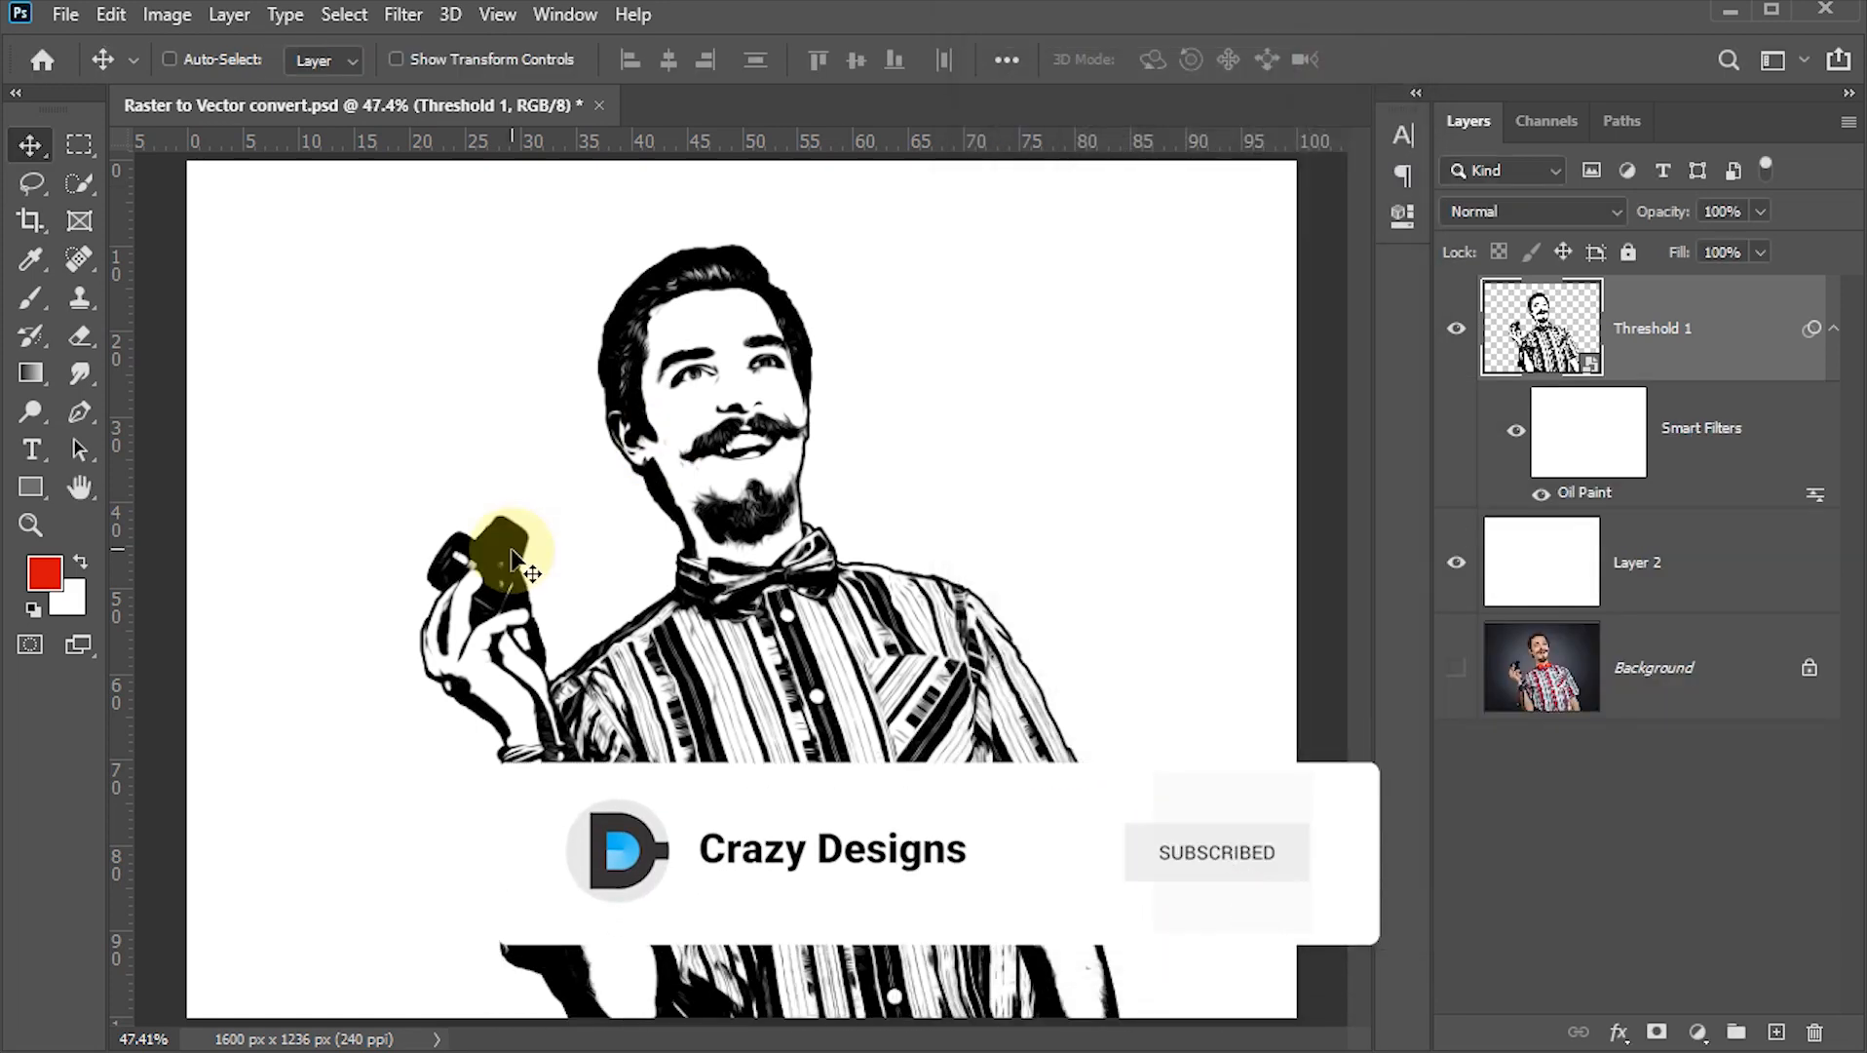
Step: Apply Smart Sharpen to Threshold 1 with Amount 500%, Radius 2.0 px, Reduce Noise 0% and Remove Gaussian Blur, and save the document
left_click(392, 17)
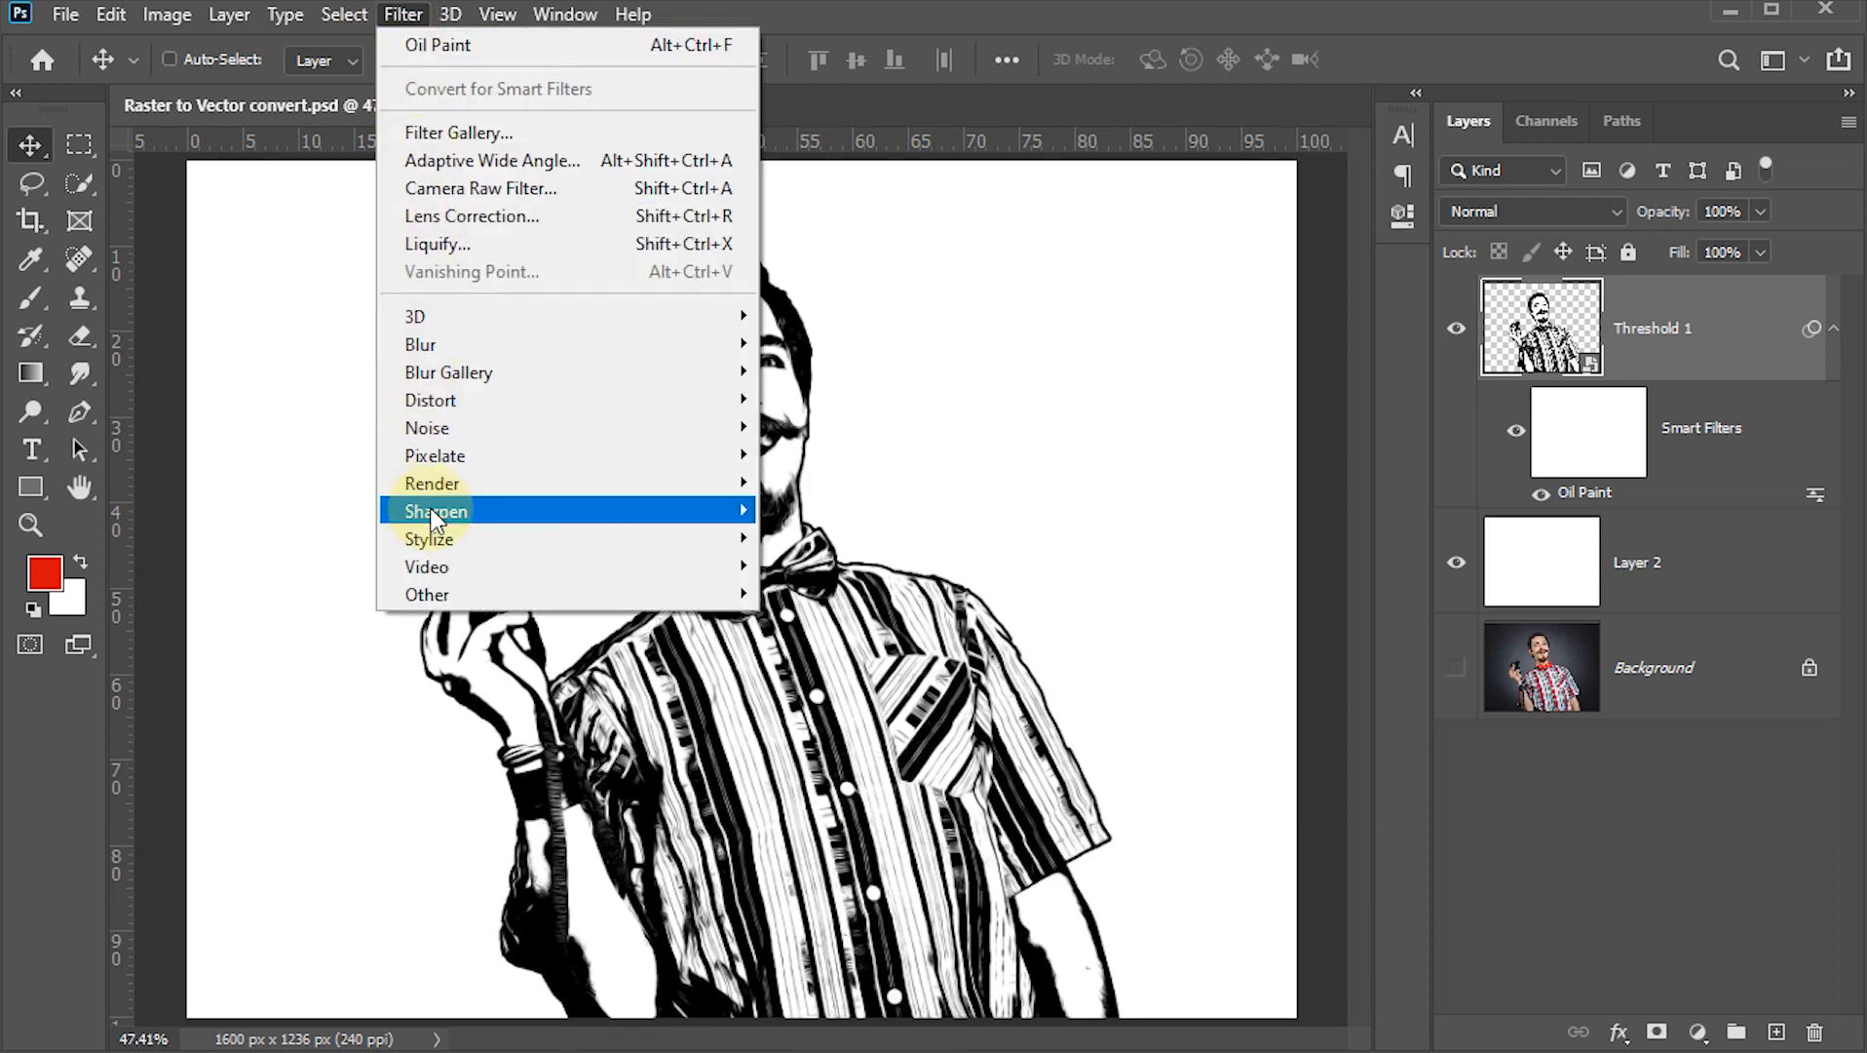
mouse_move(432, 510)
left_click(833, 617)
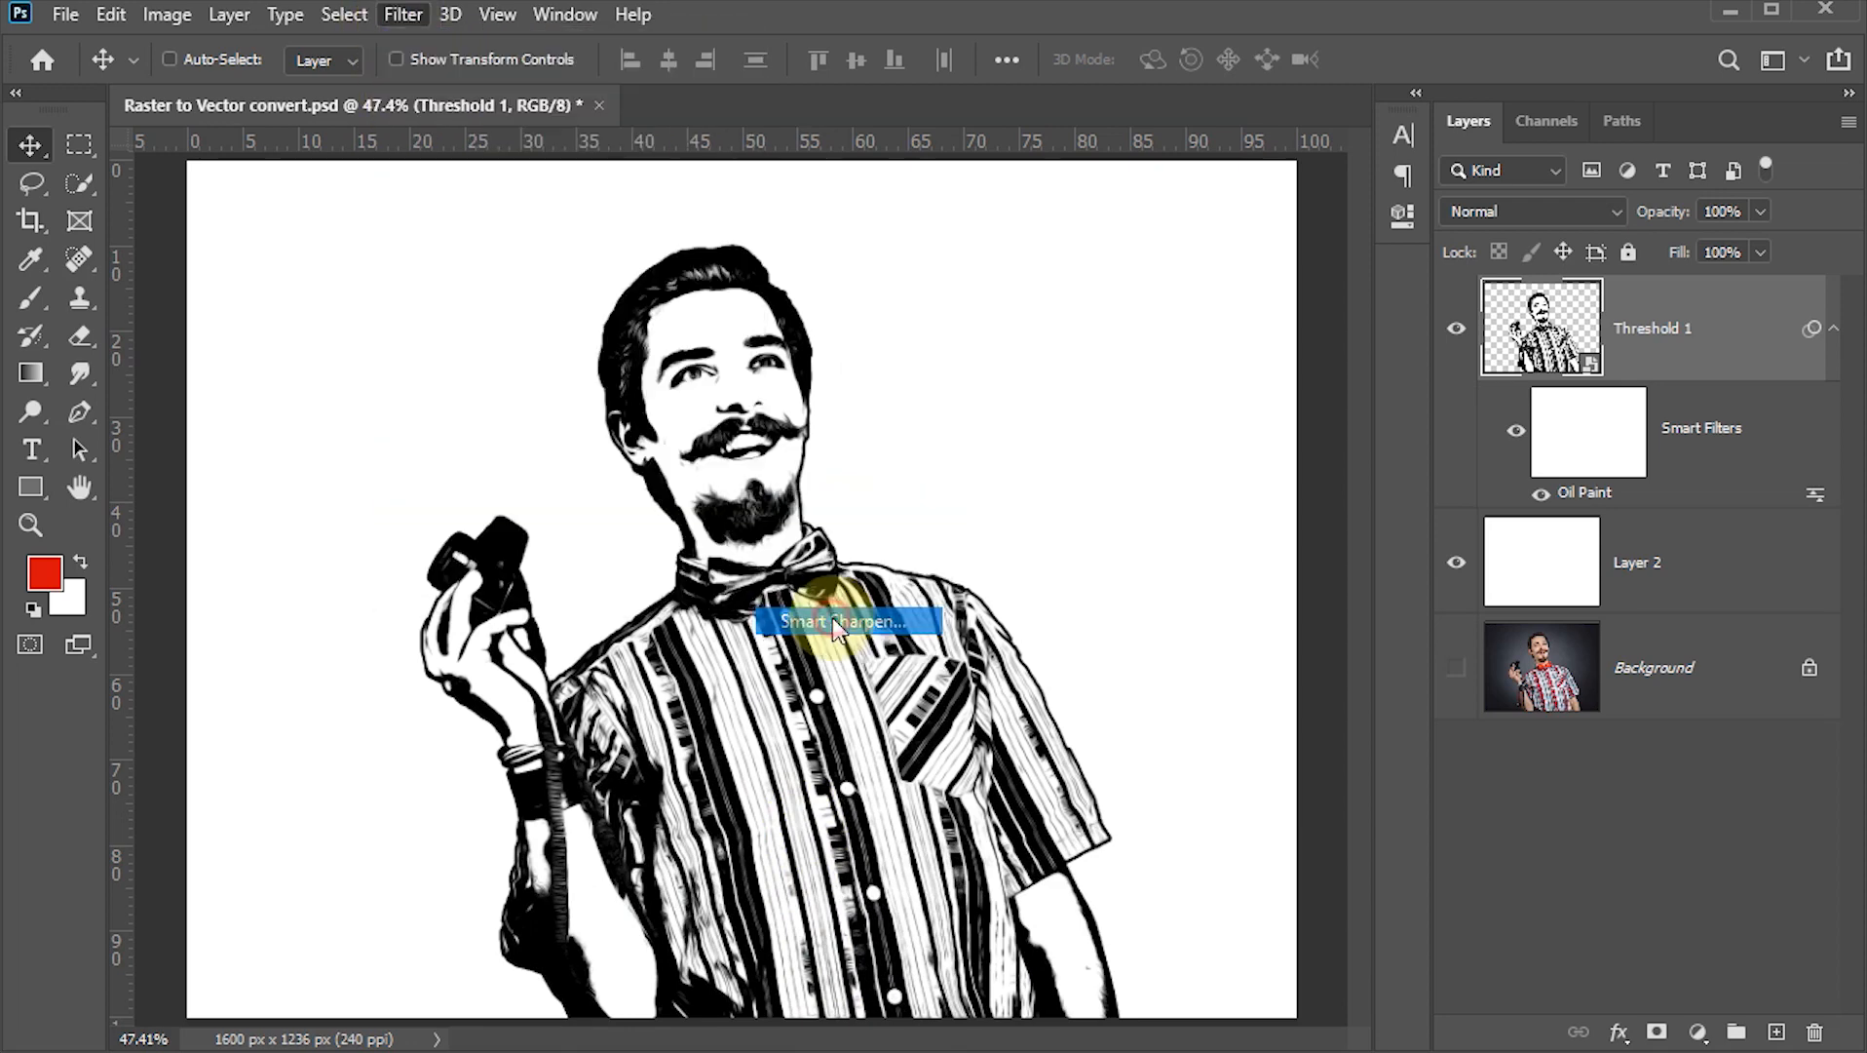
left_click_drag(824, 429, 829, 535)
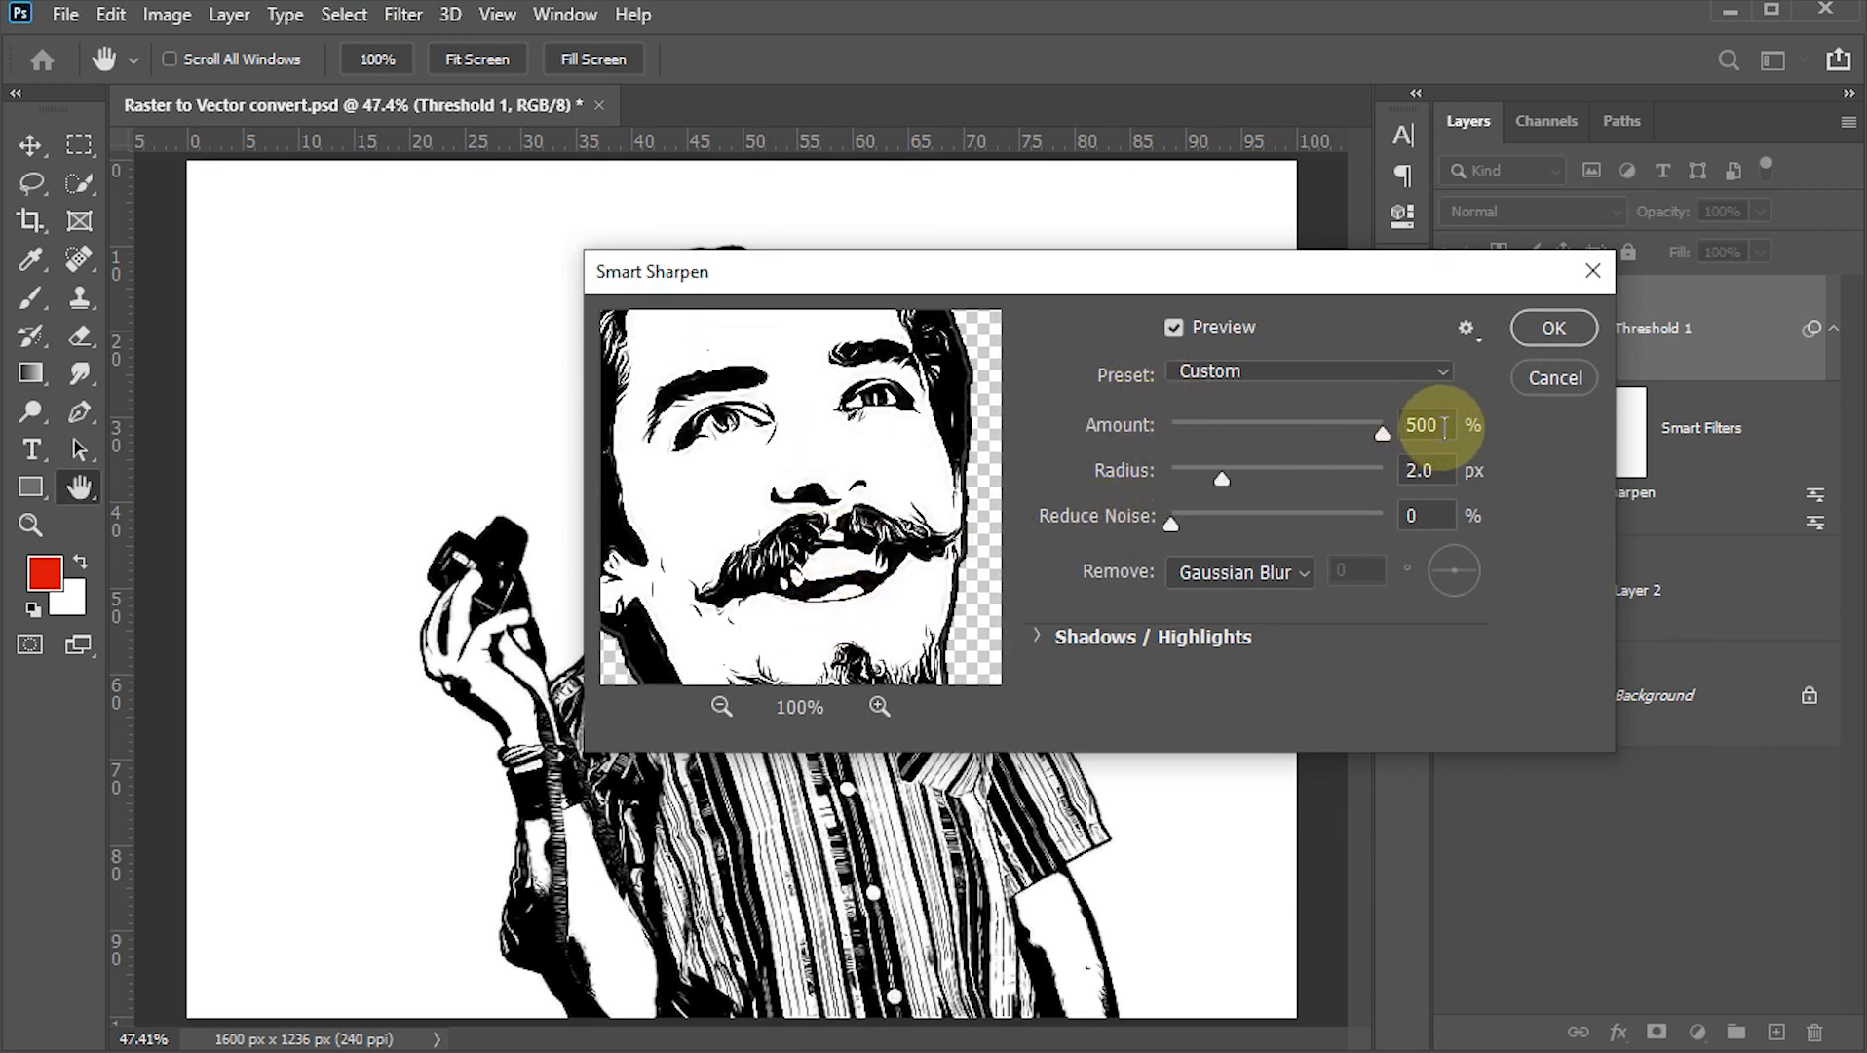
double_click(1423, 426)
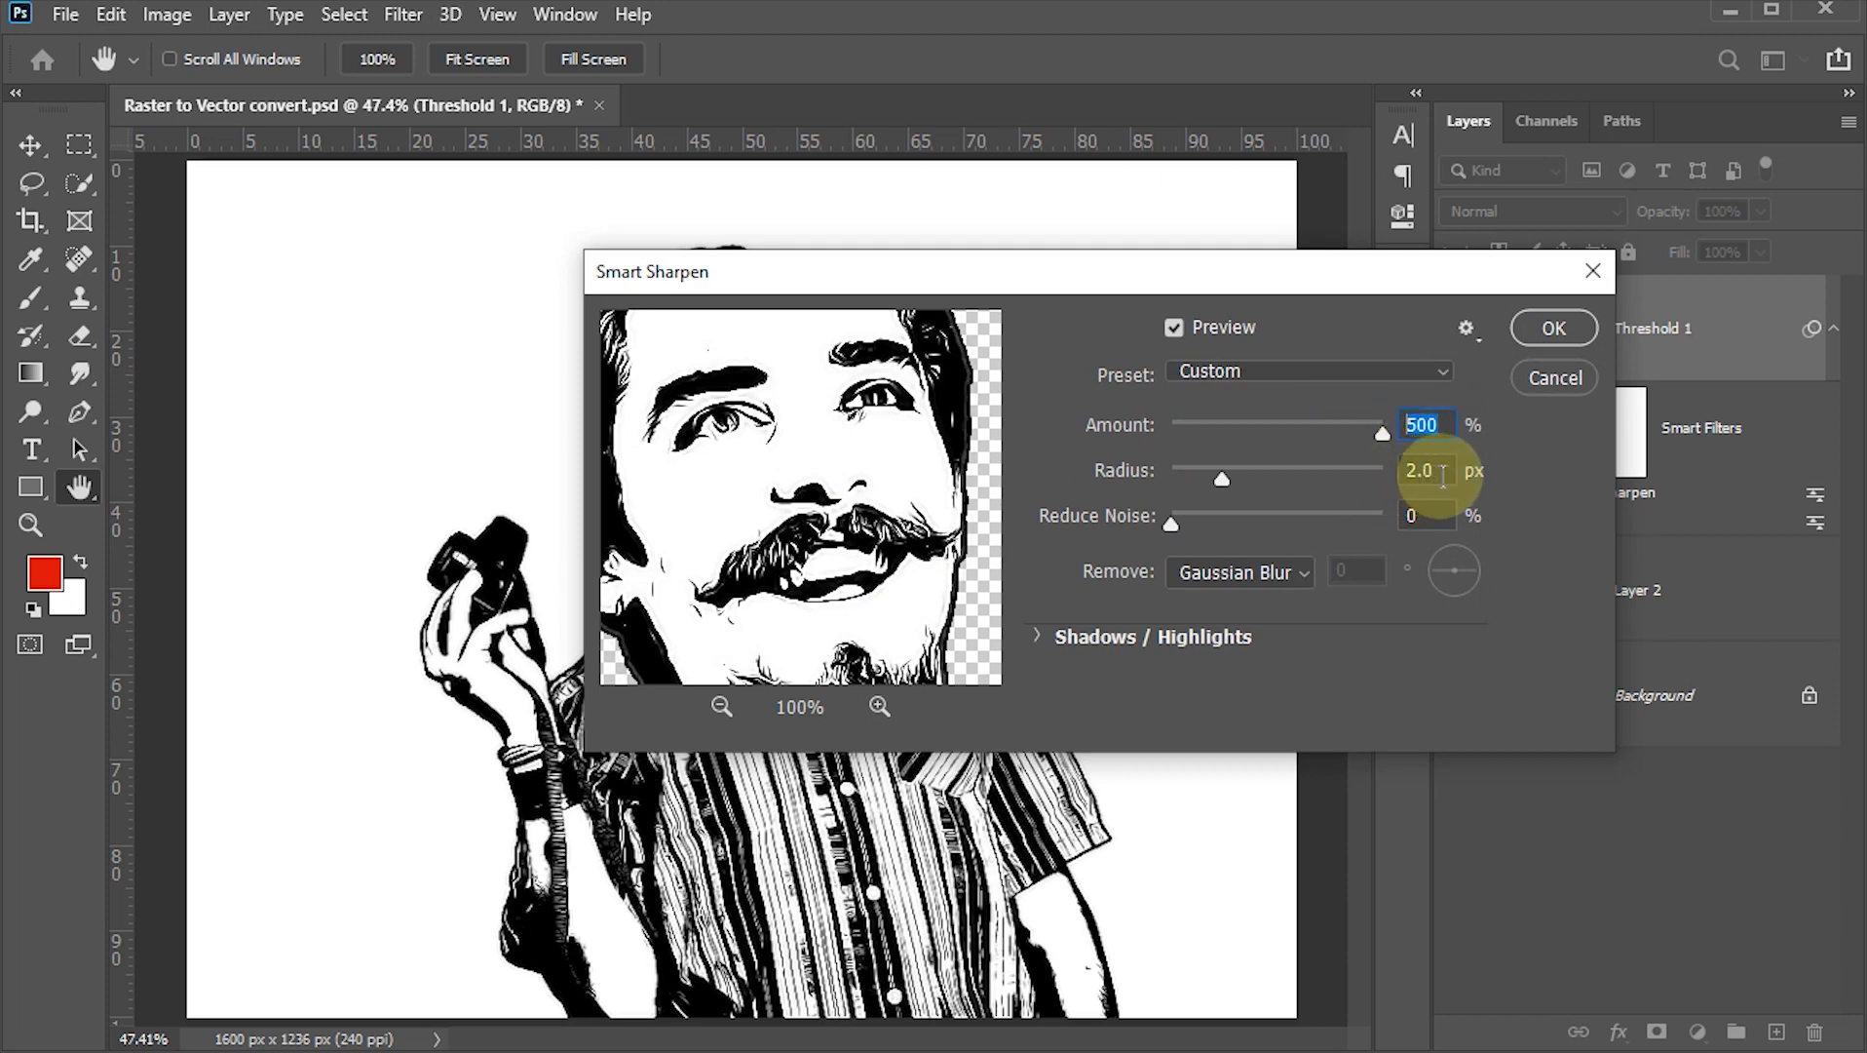
double_click(1423, 472)
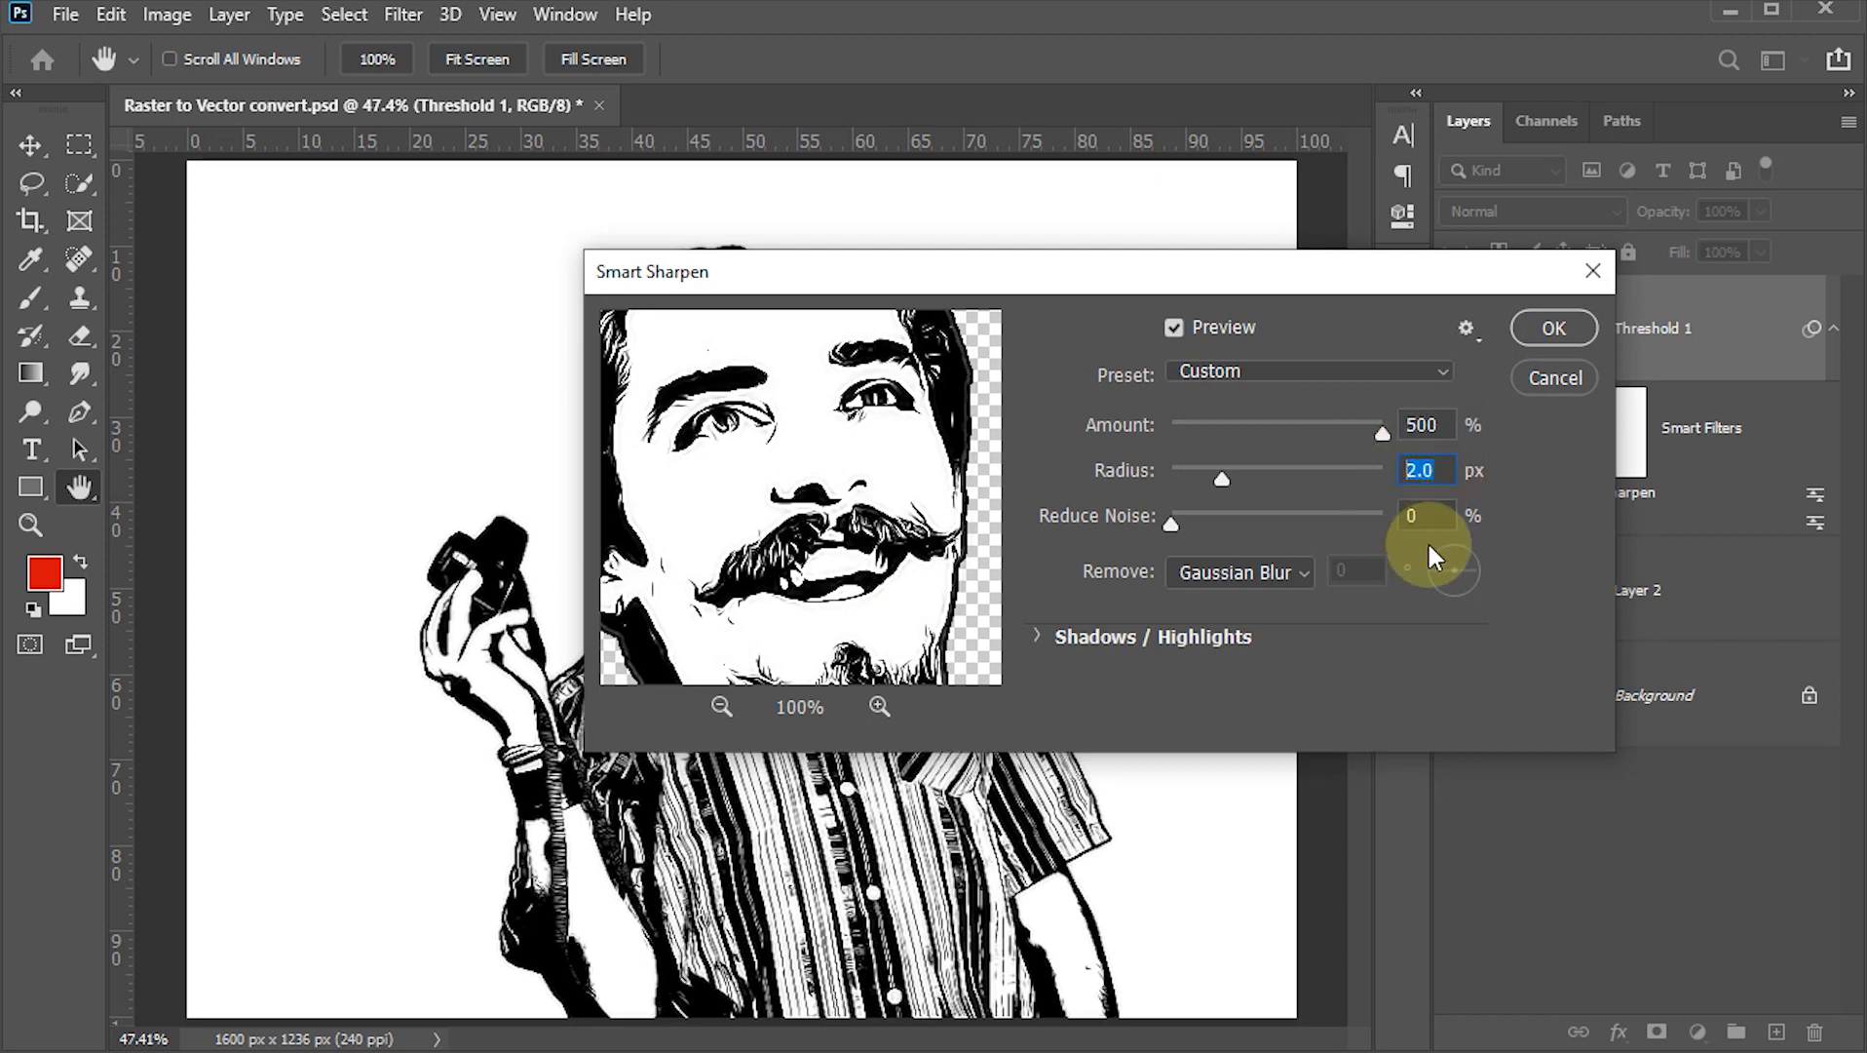
double_click(1410, 516)
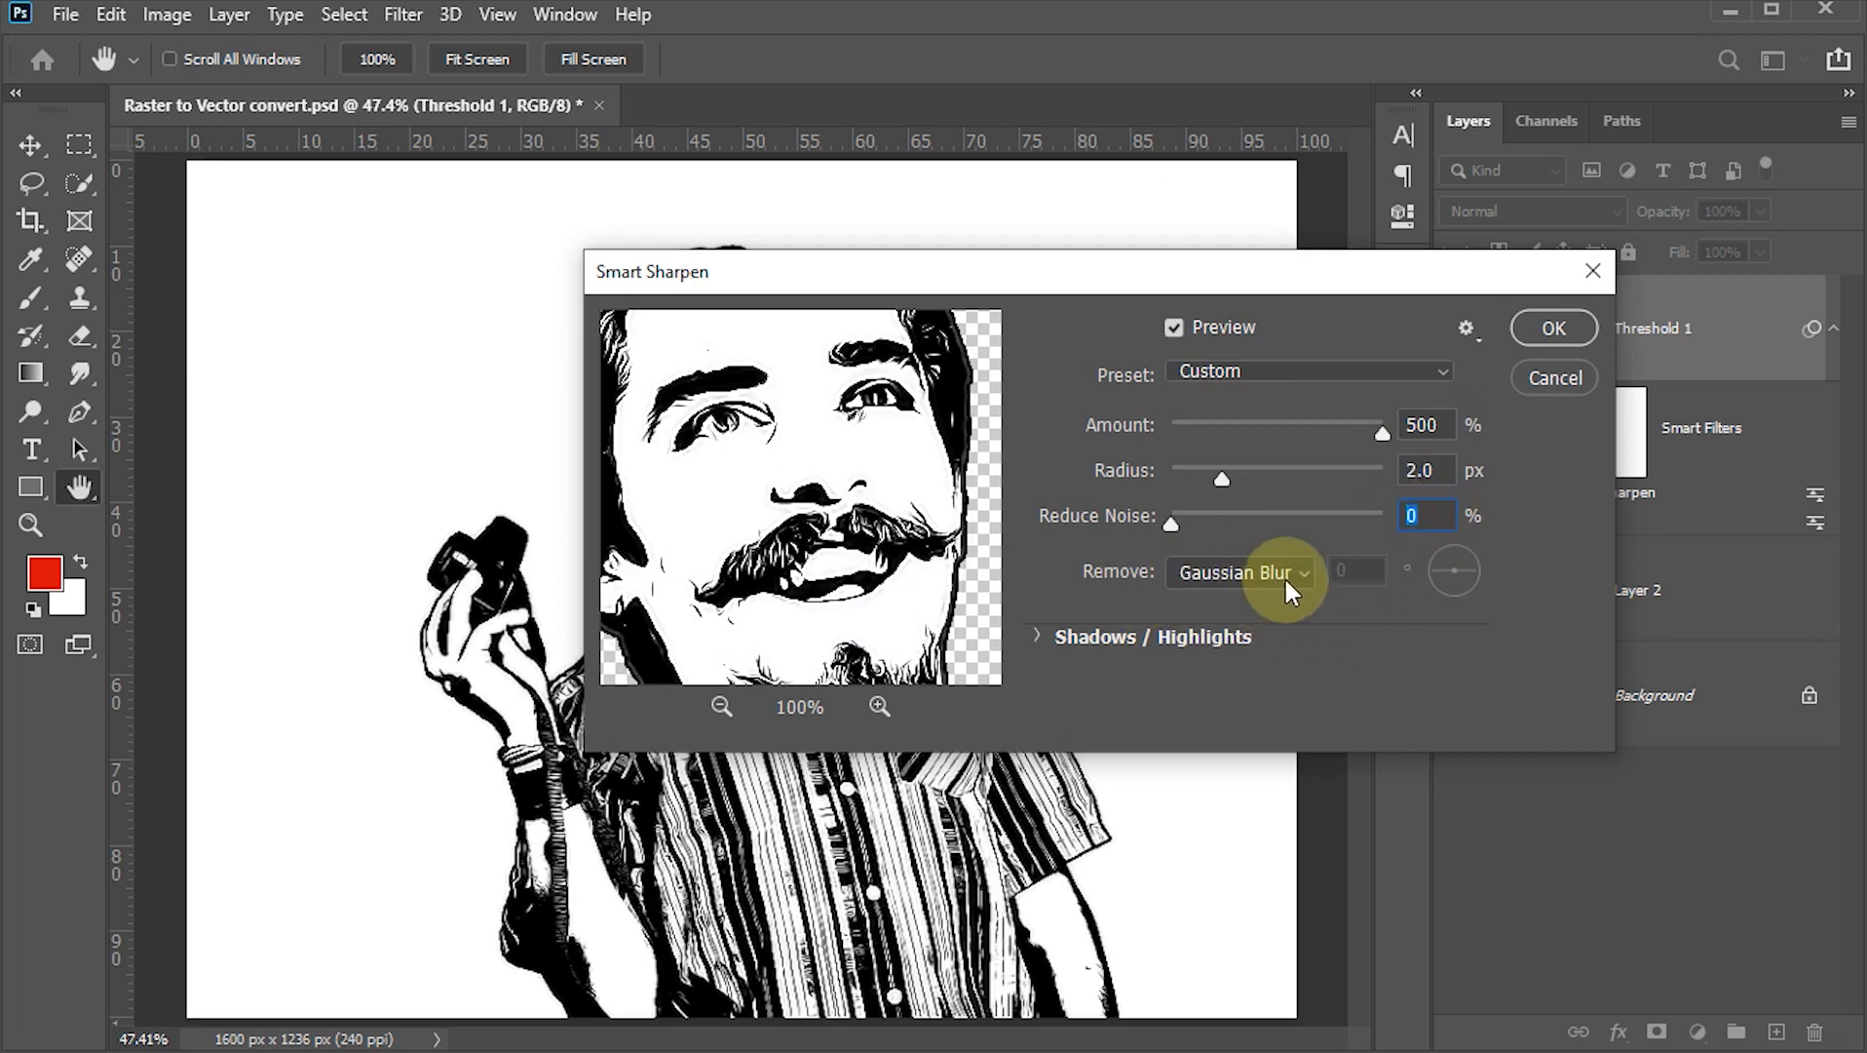
left_click(1368, 435)
mouse_move(1369, 436)
left_mouse_down()
mouse_move(1288, 435)
mouse_move(1382, 439)
left_mouse_up()
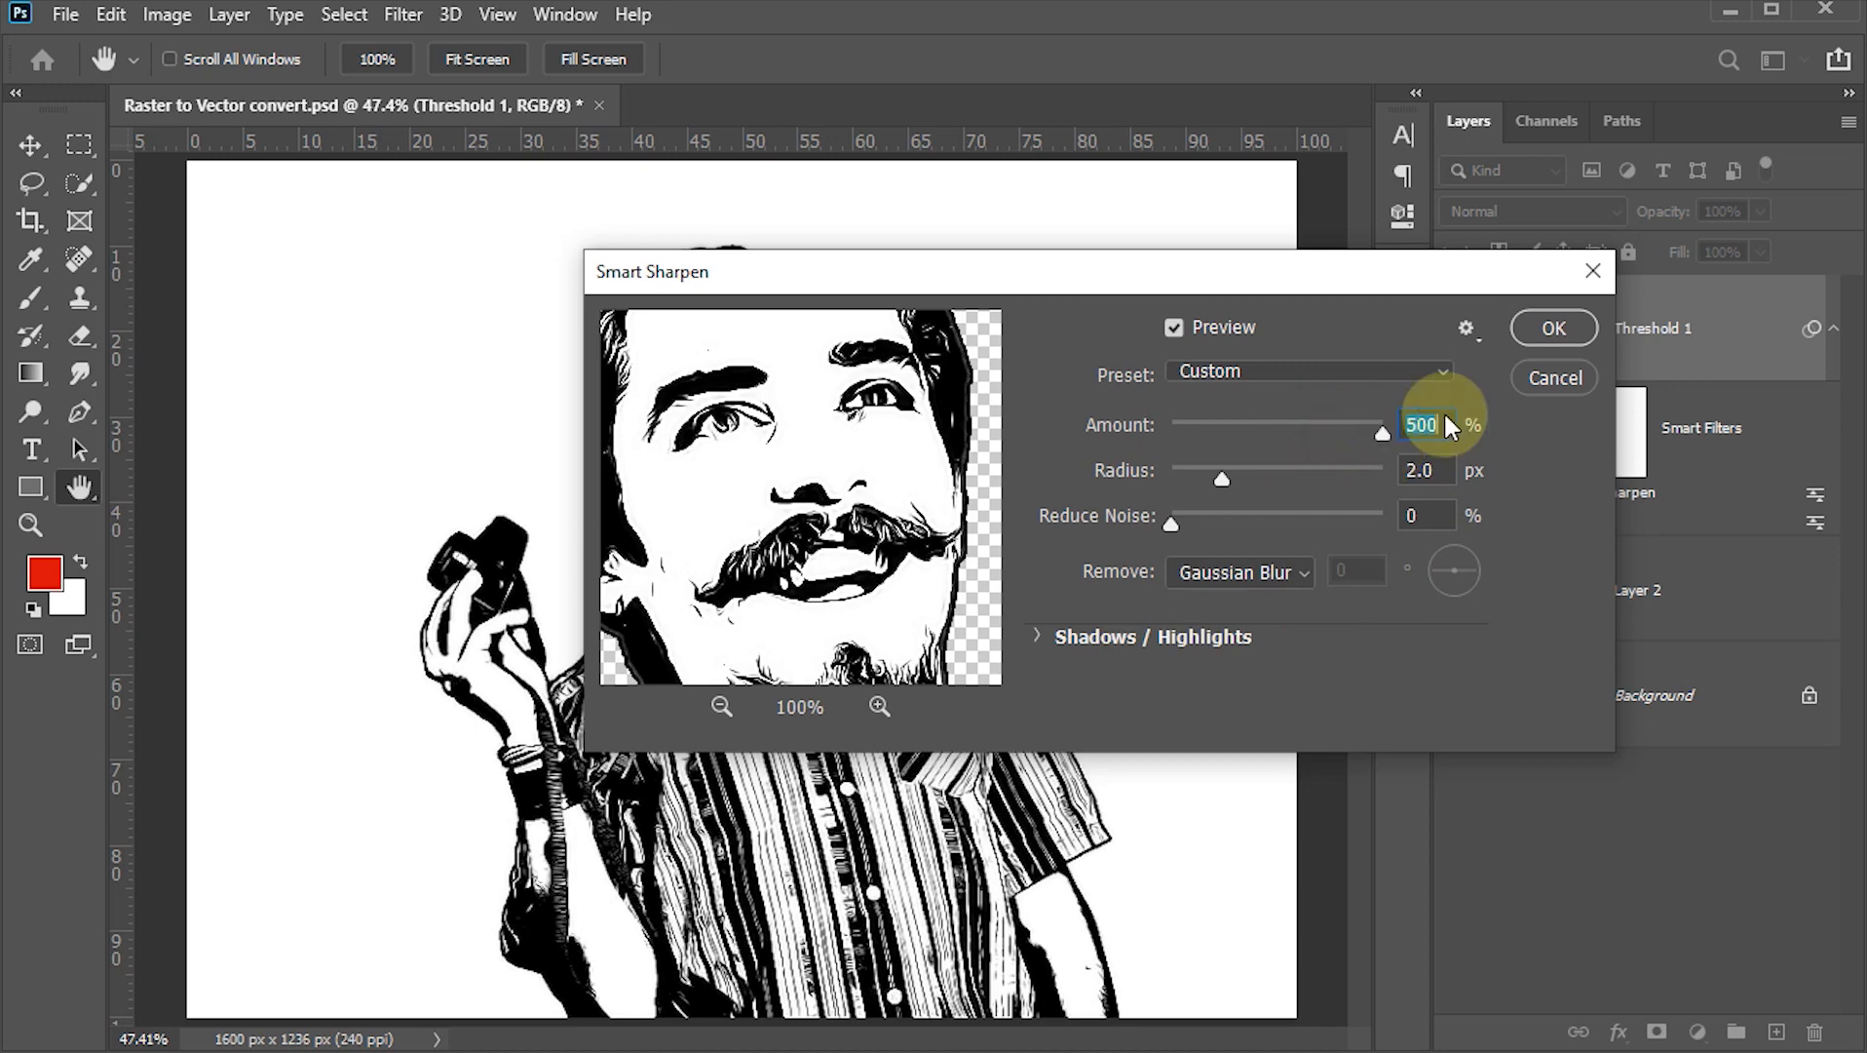
left_click(1553, 327)
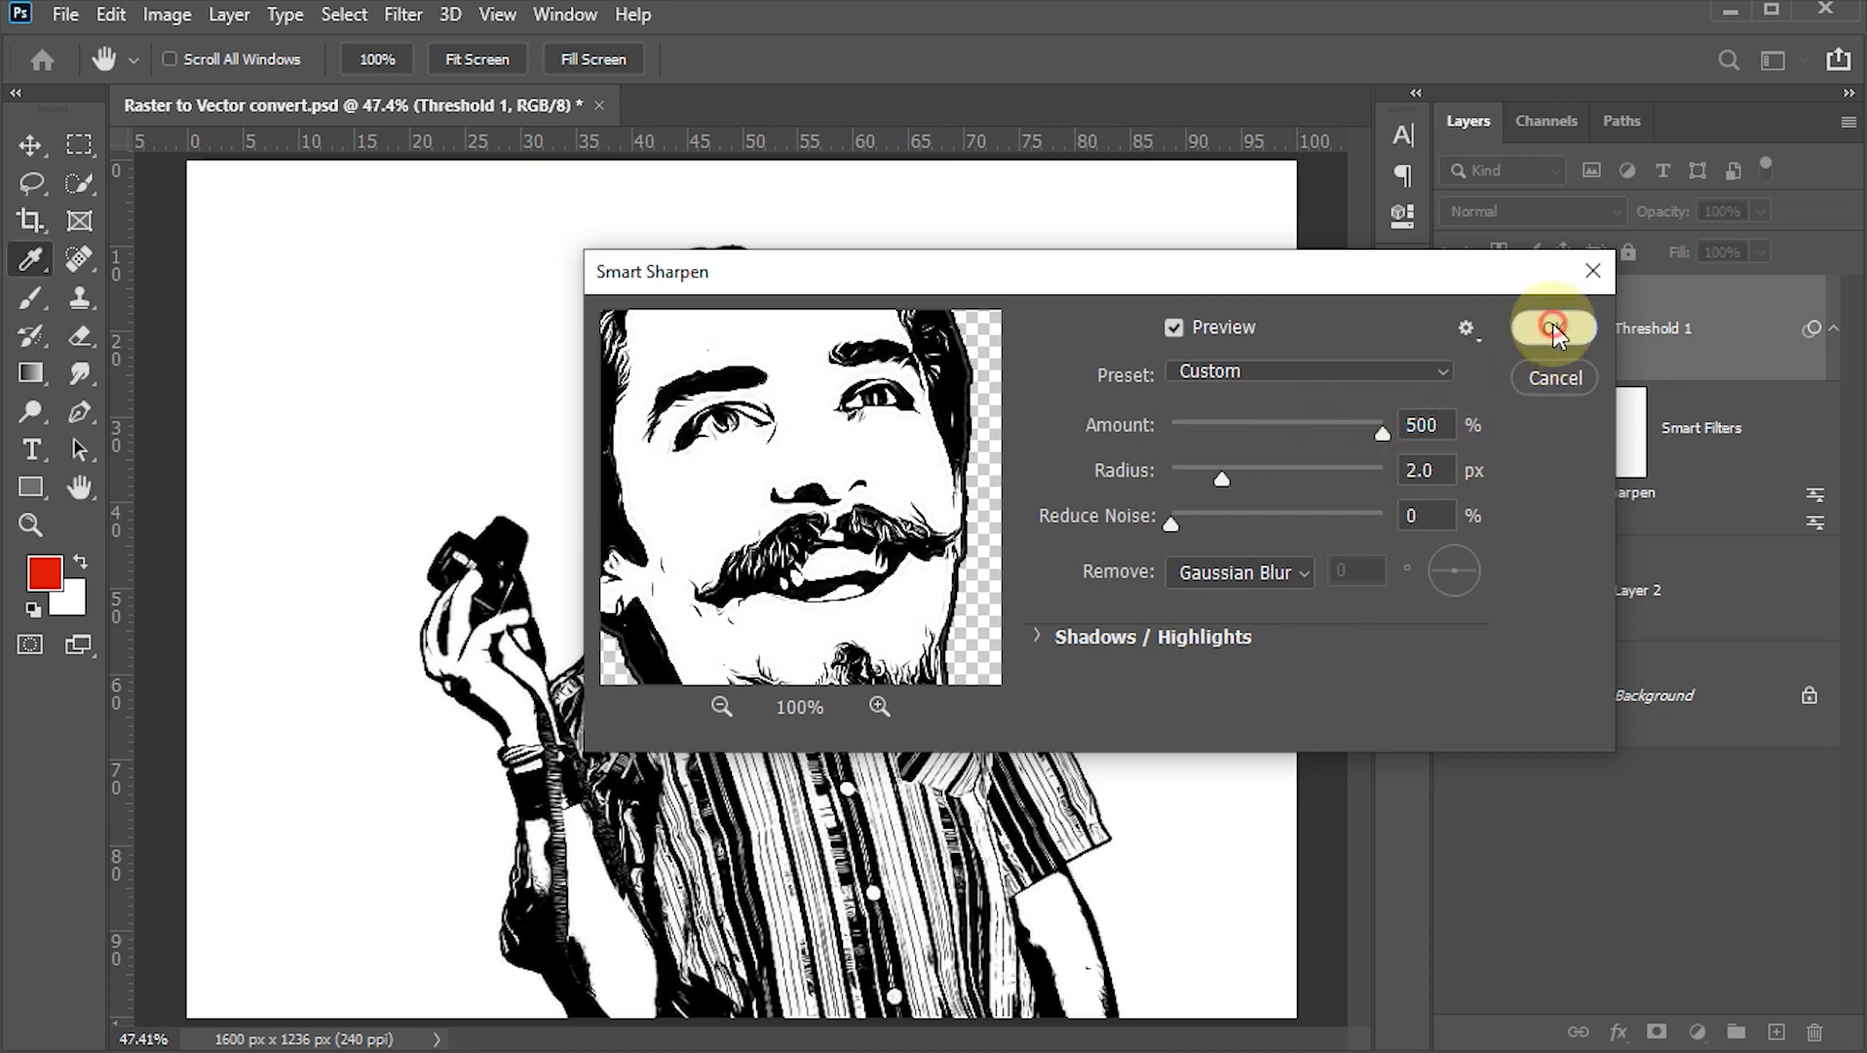
key("ctrl+s")
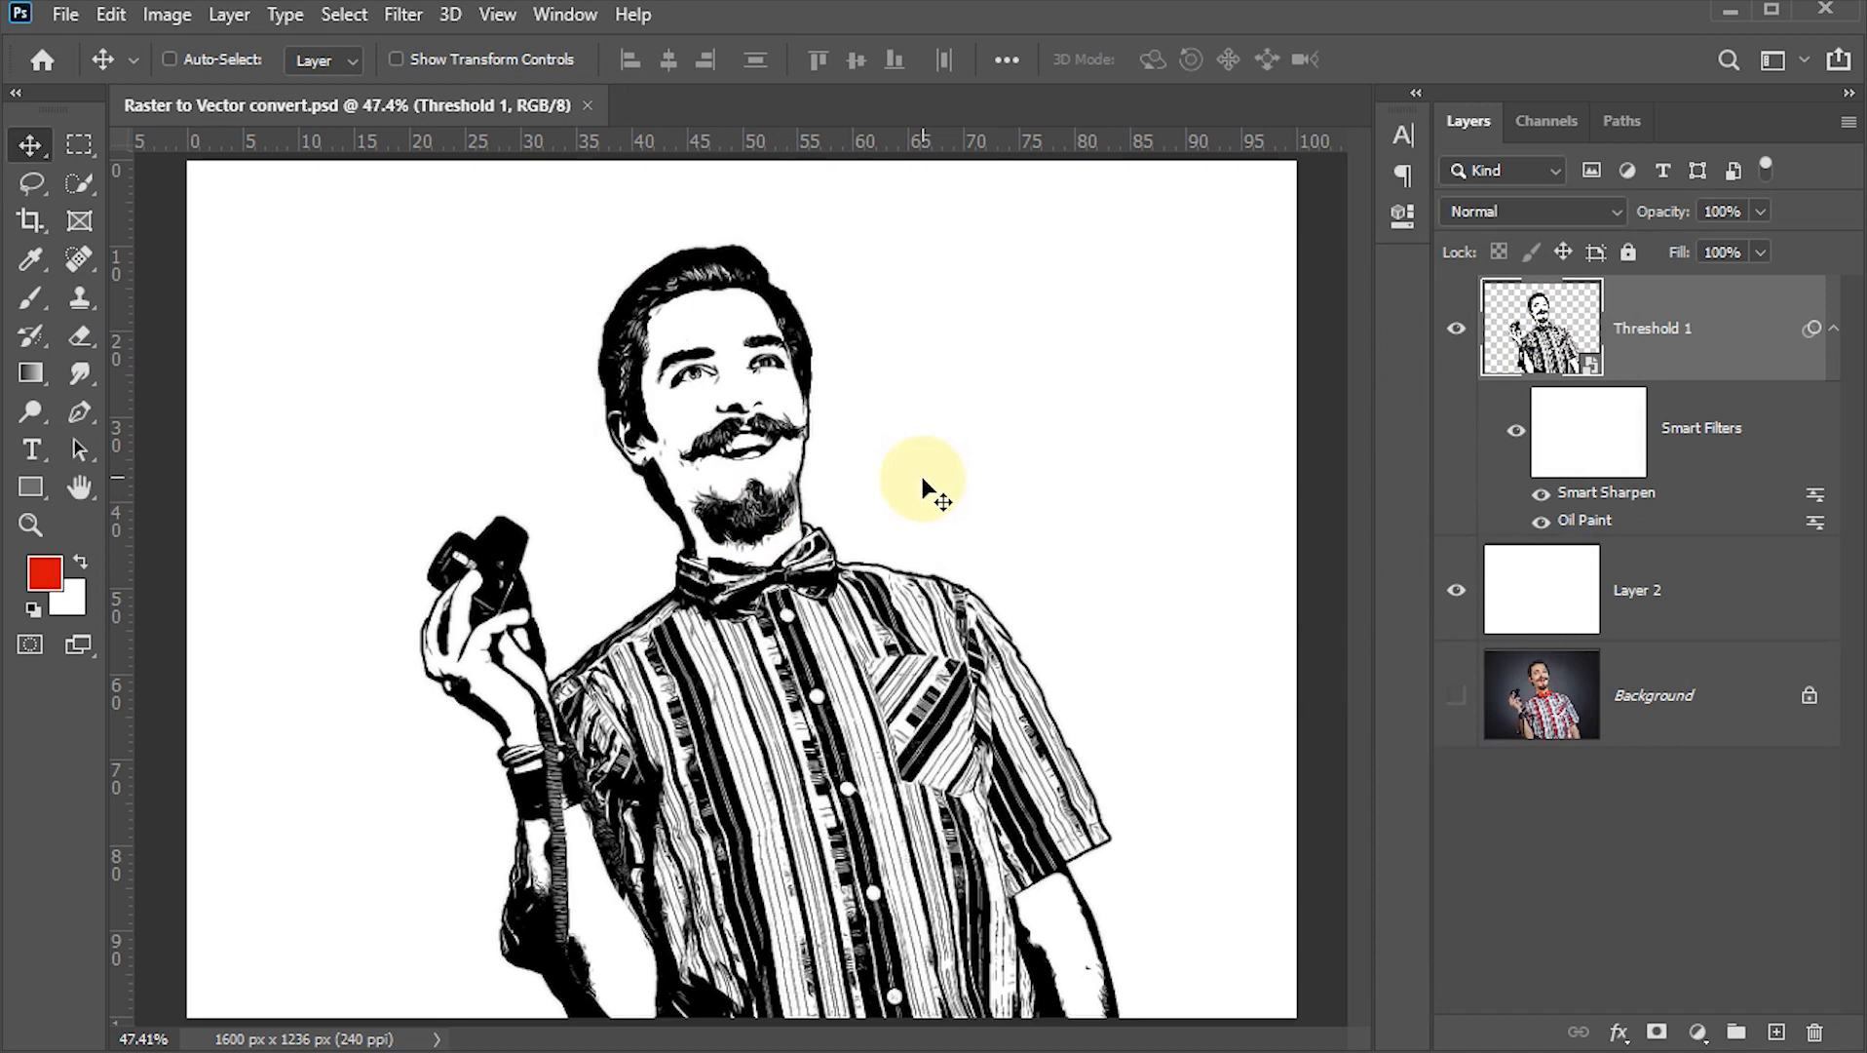
Step: Load the composite RGB channel of the black-and-white portrait as a selection
left_click(1545, 122)
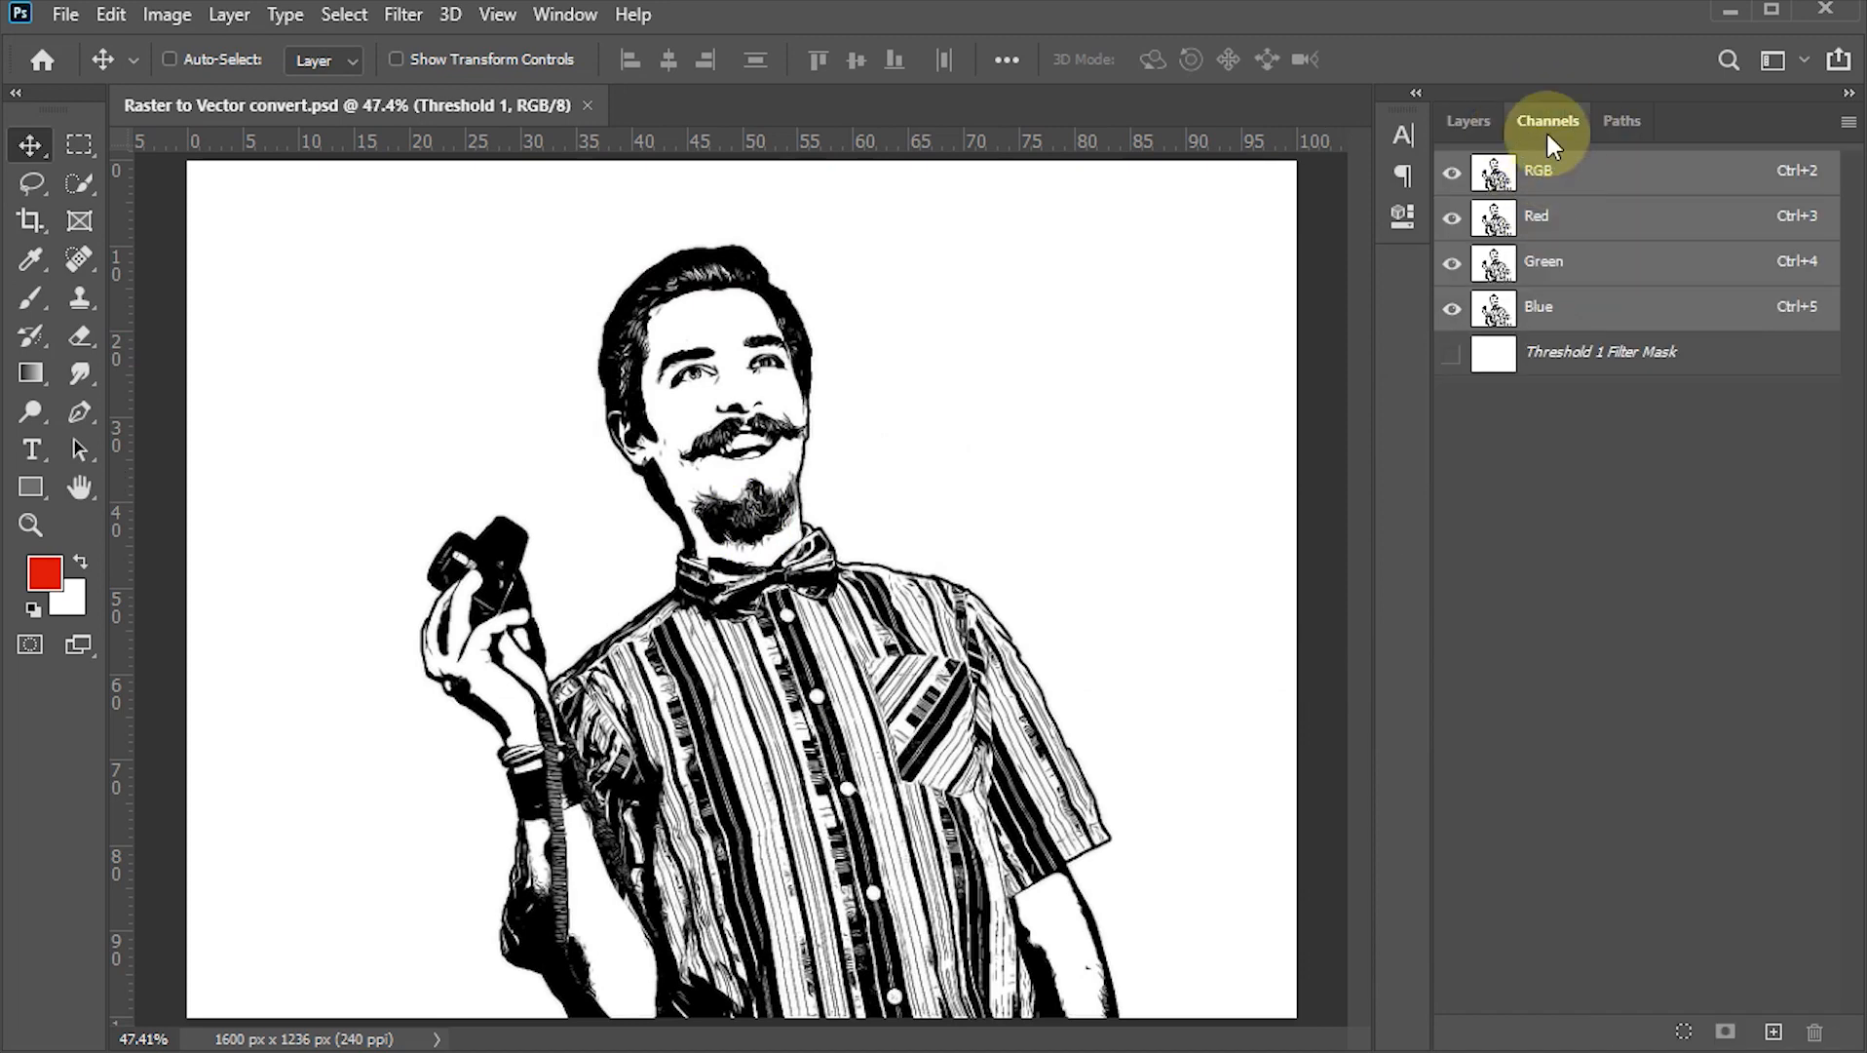
left_click(592, 15)
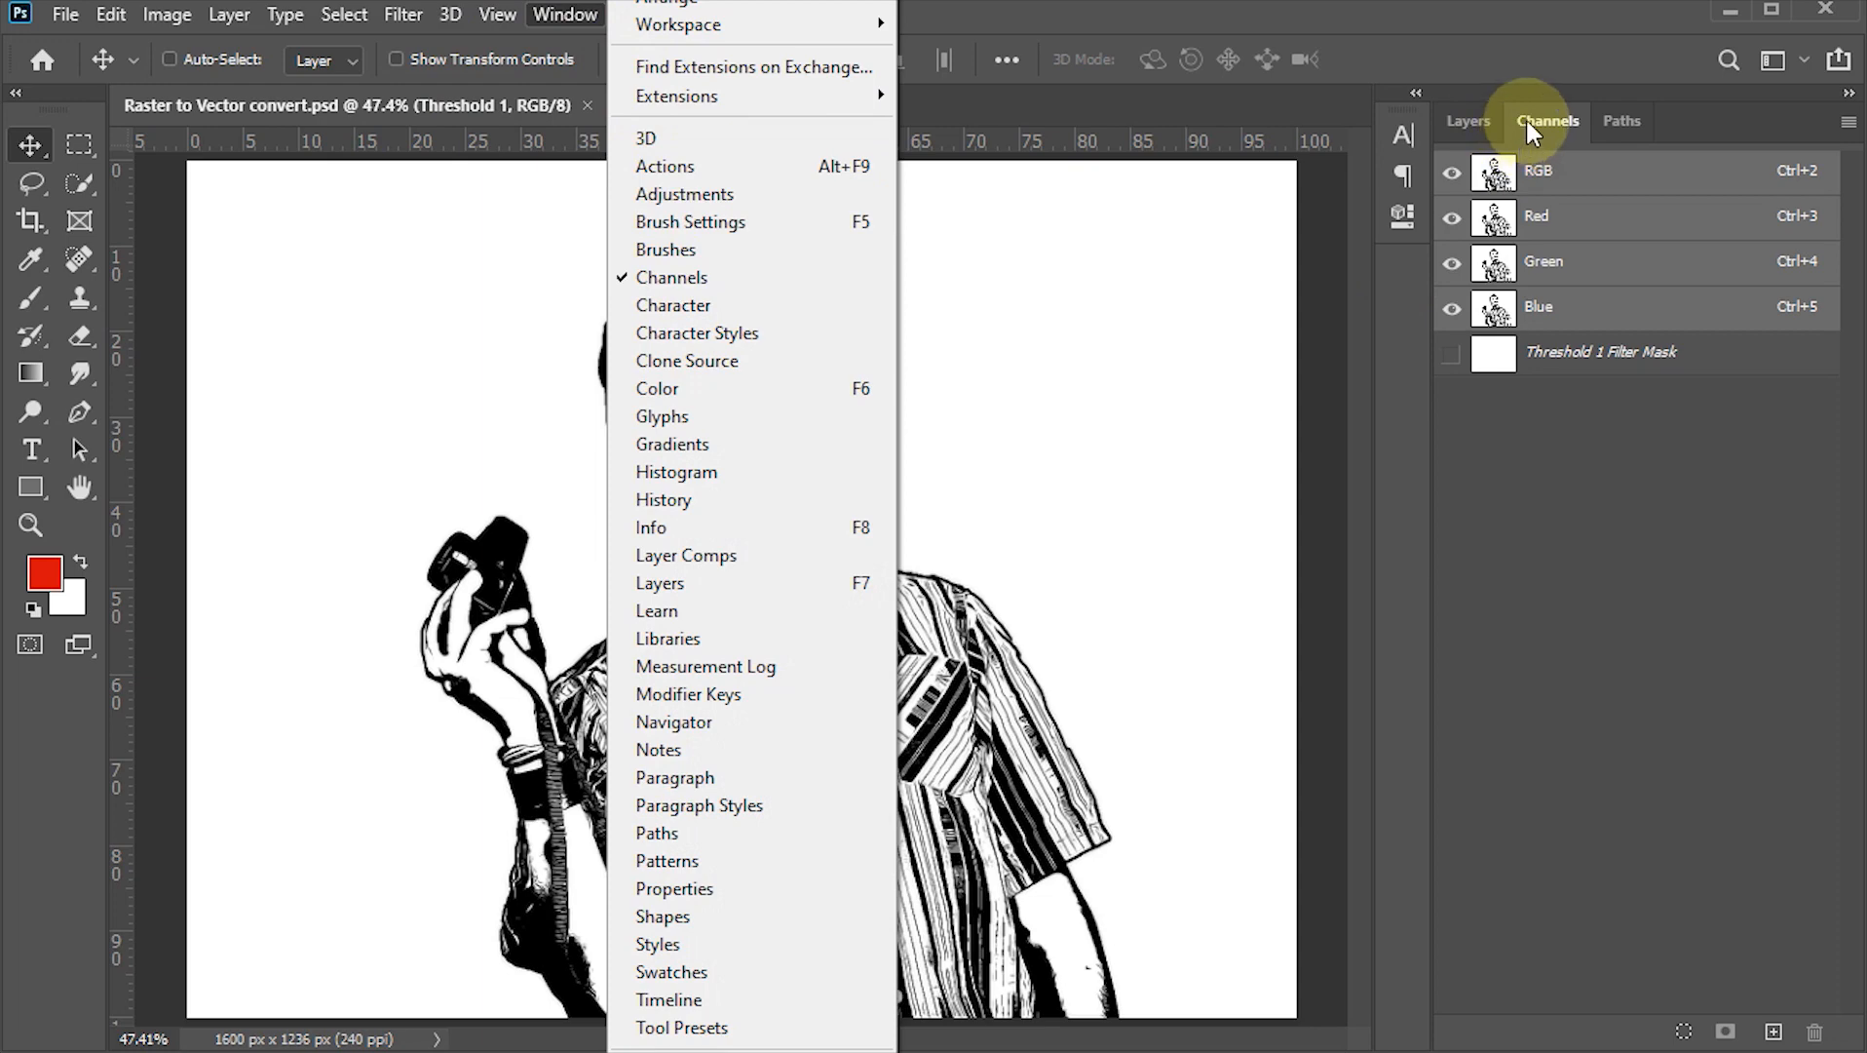
left_click(1675, 982)
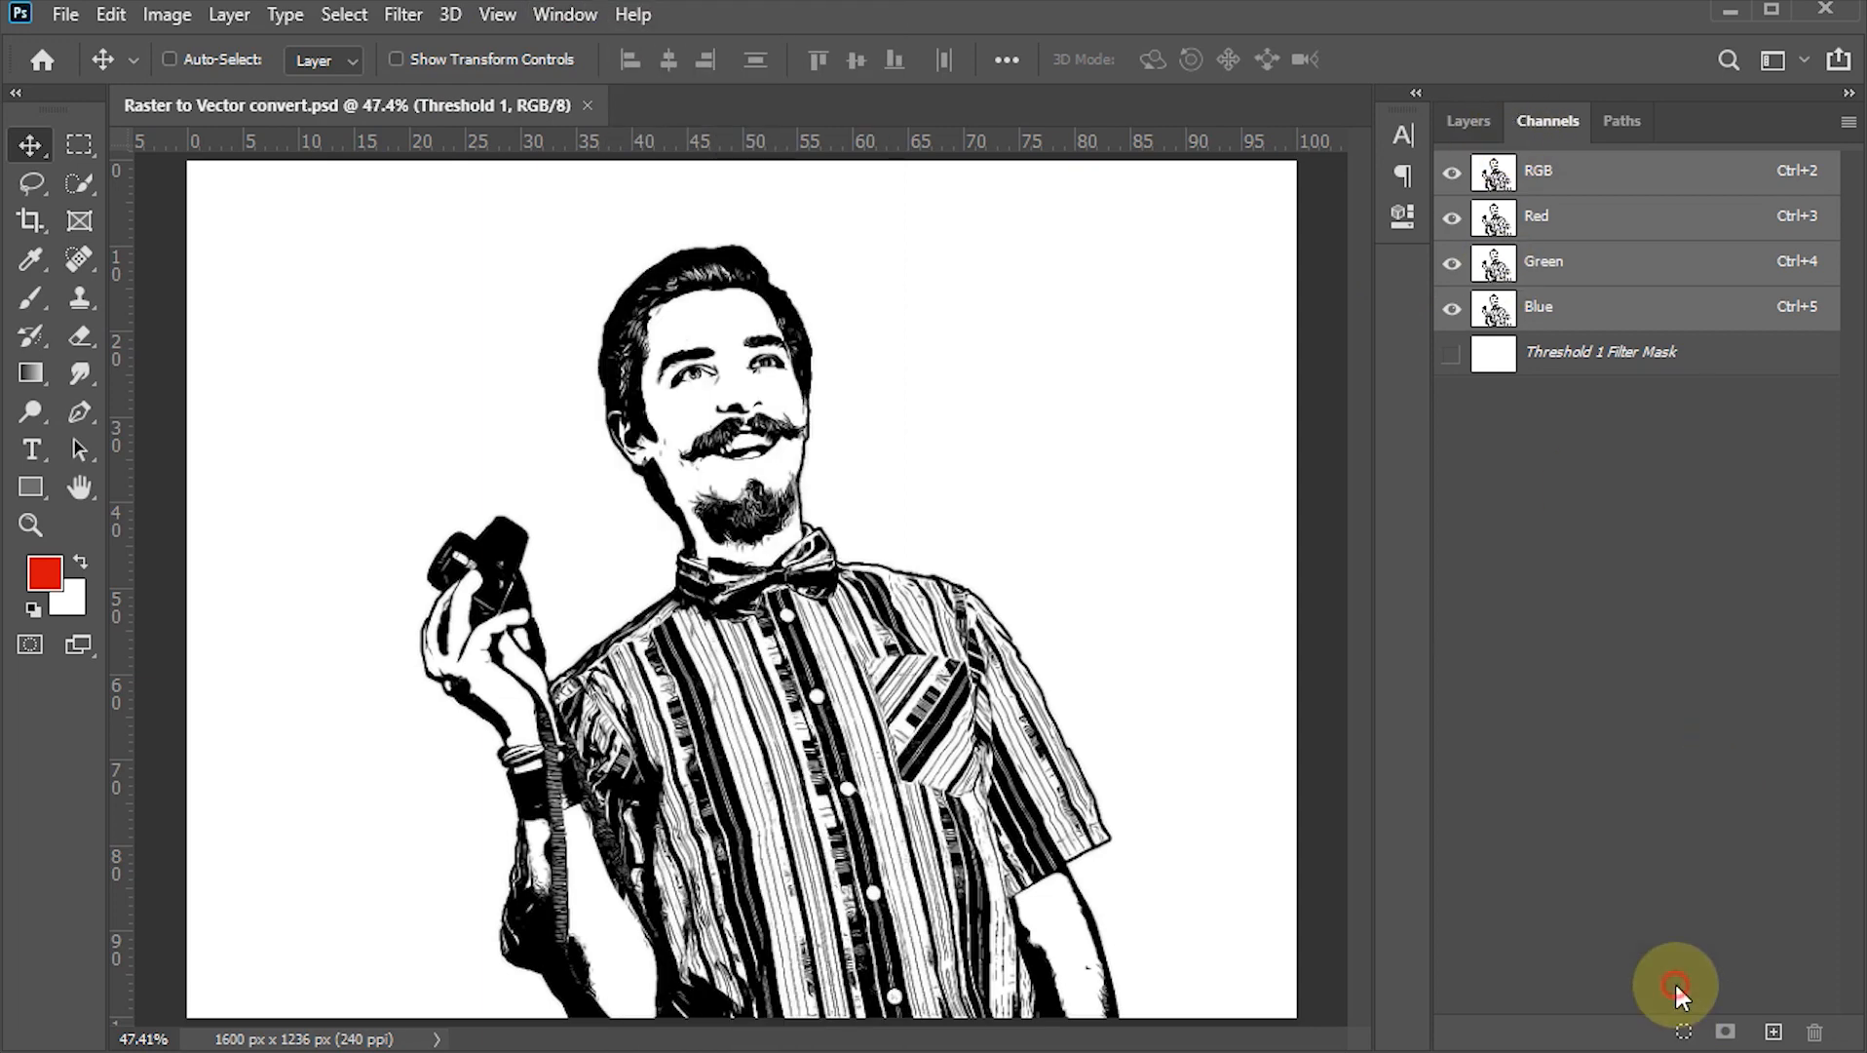
left_click(1683, 1032)
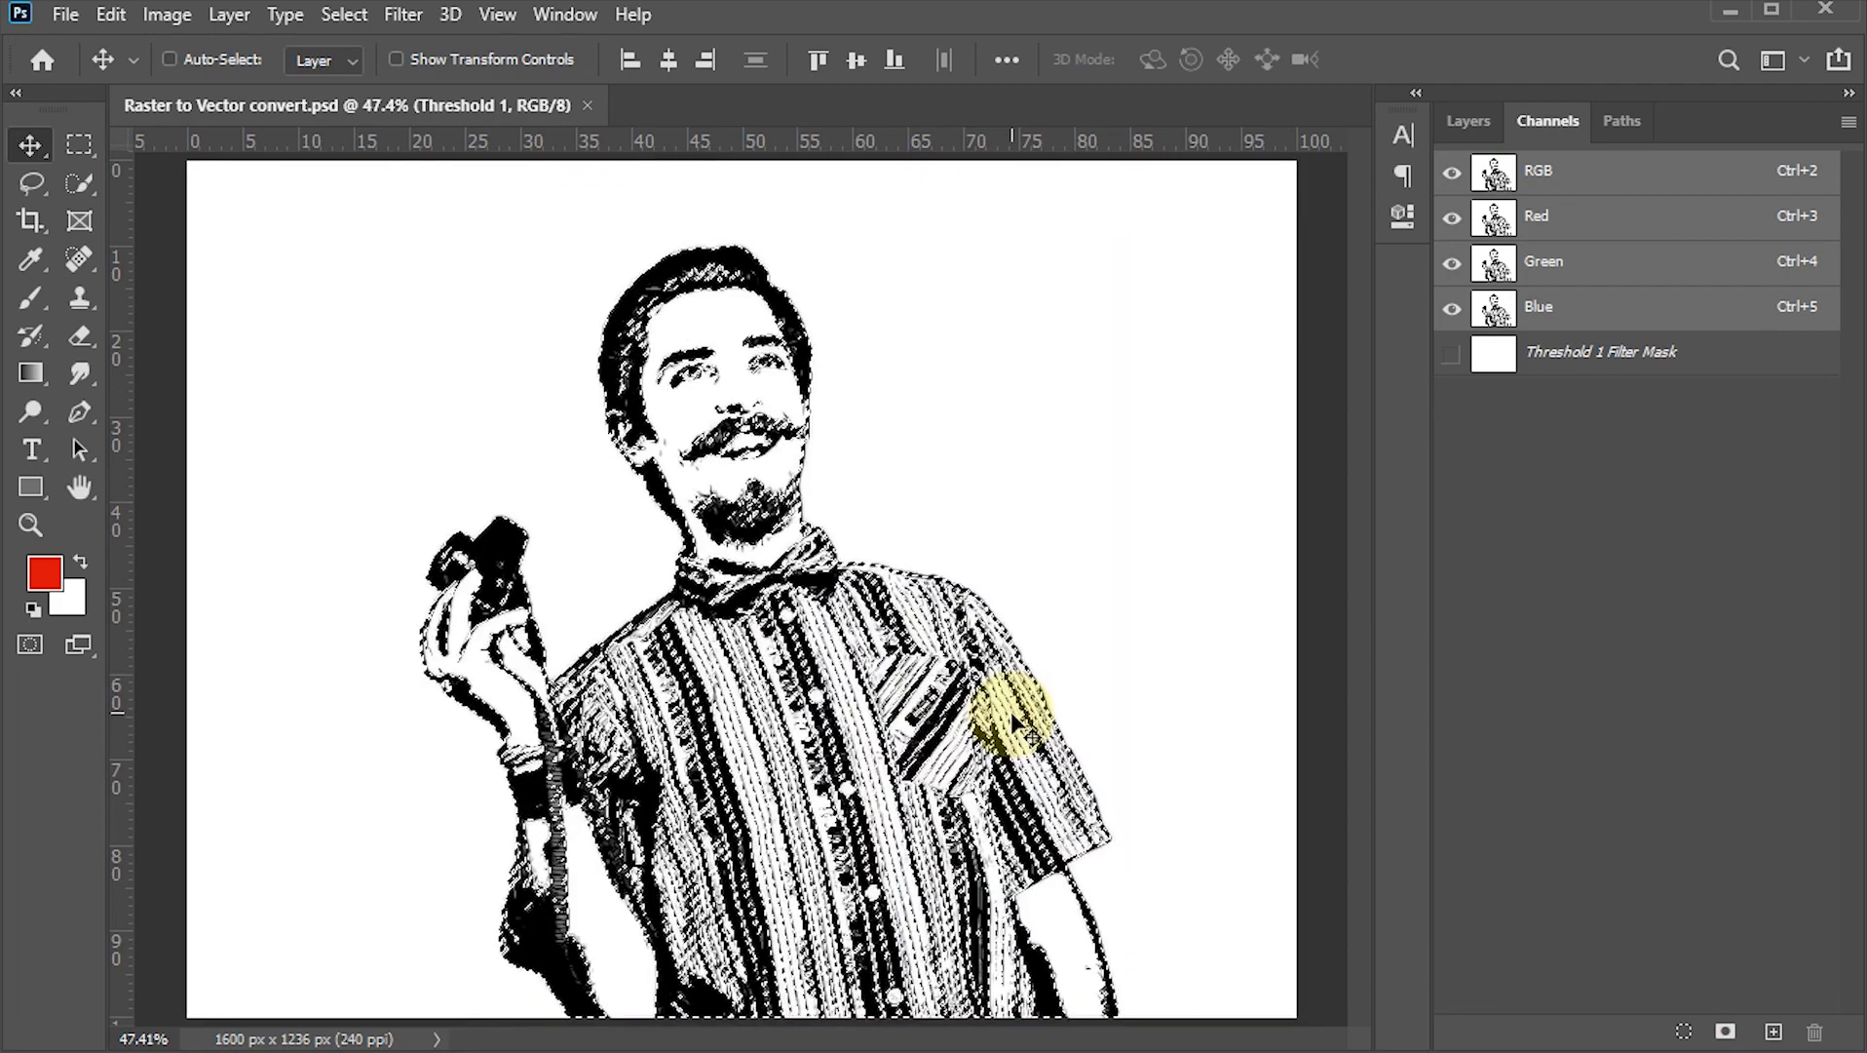
Step: Return to the layers and start making a work path from the loaded selection using the Rectangular Marquee tool
left_click(1475, 115)
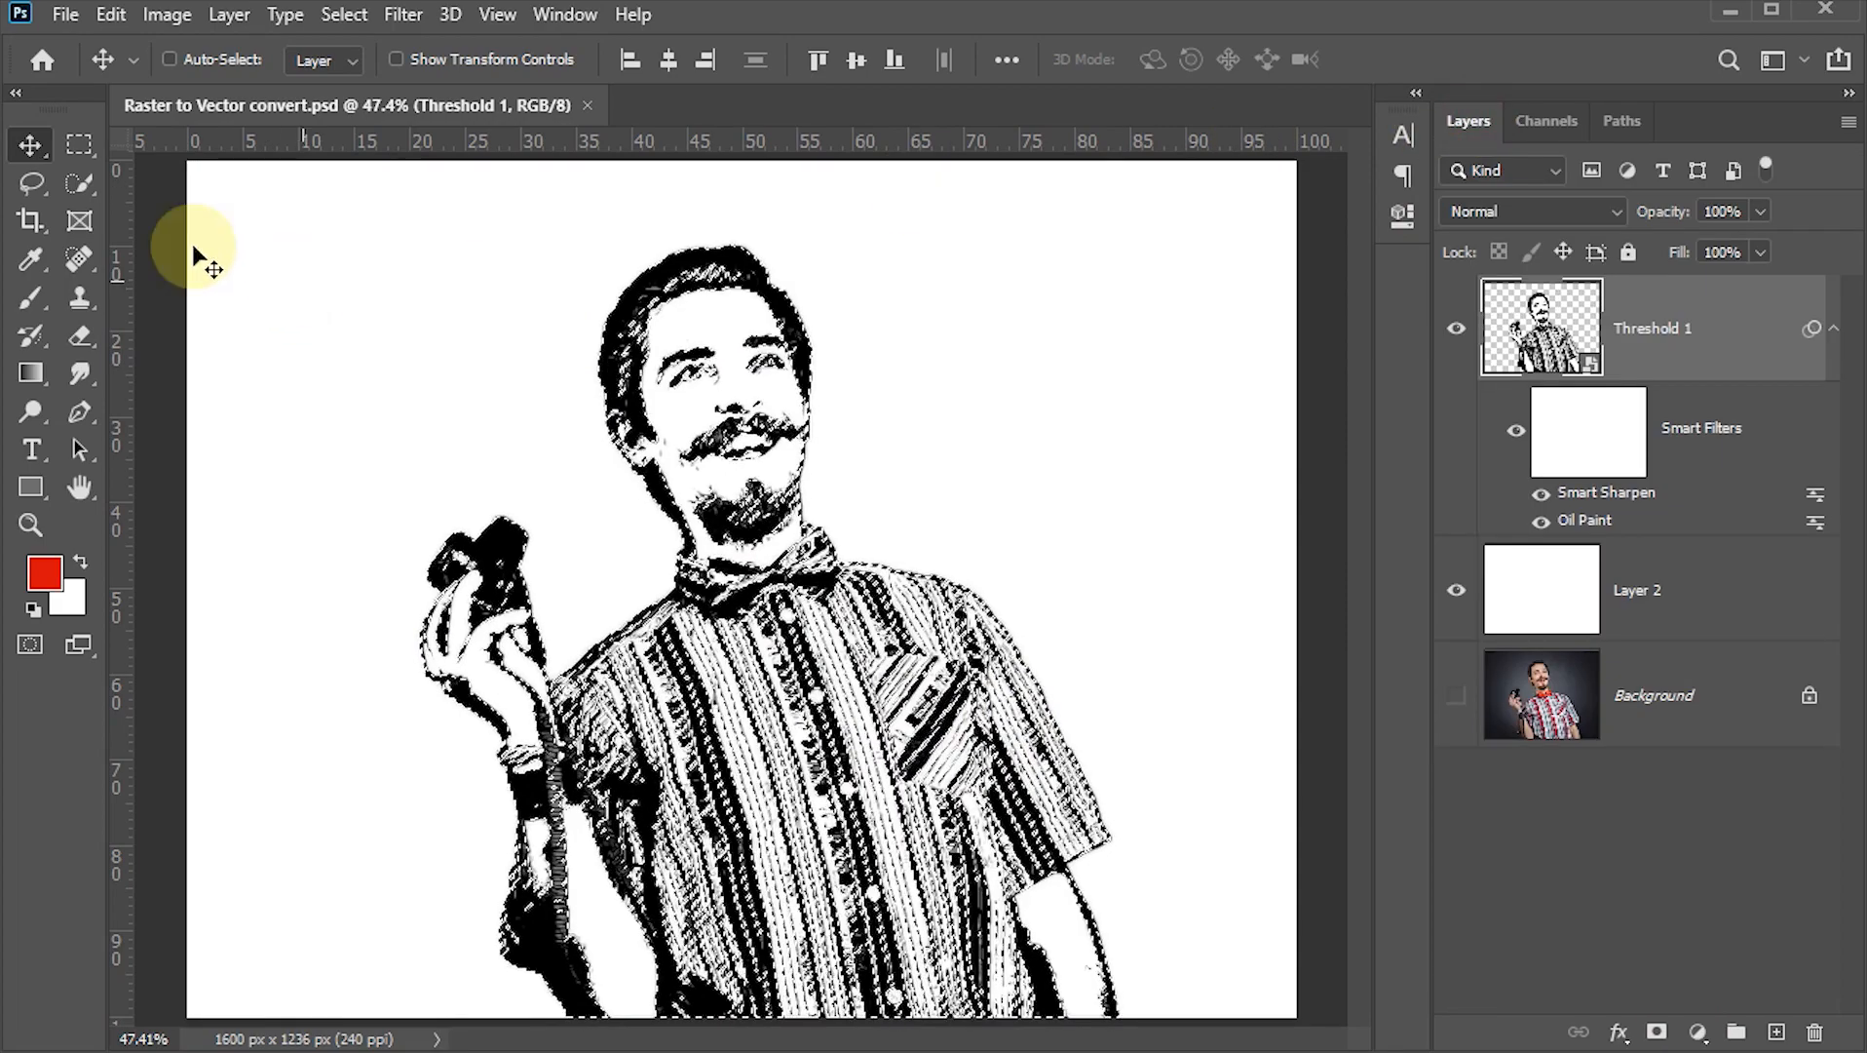
left_click_drag(74, 136, 196, 146)
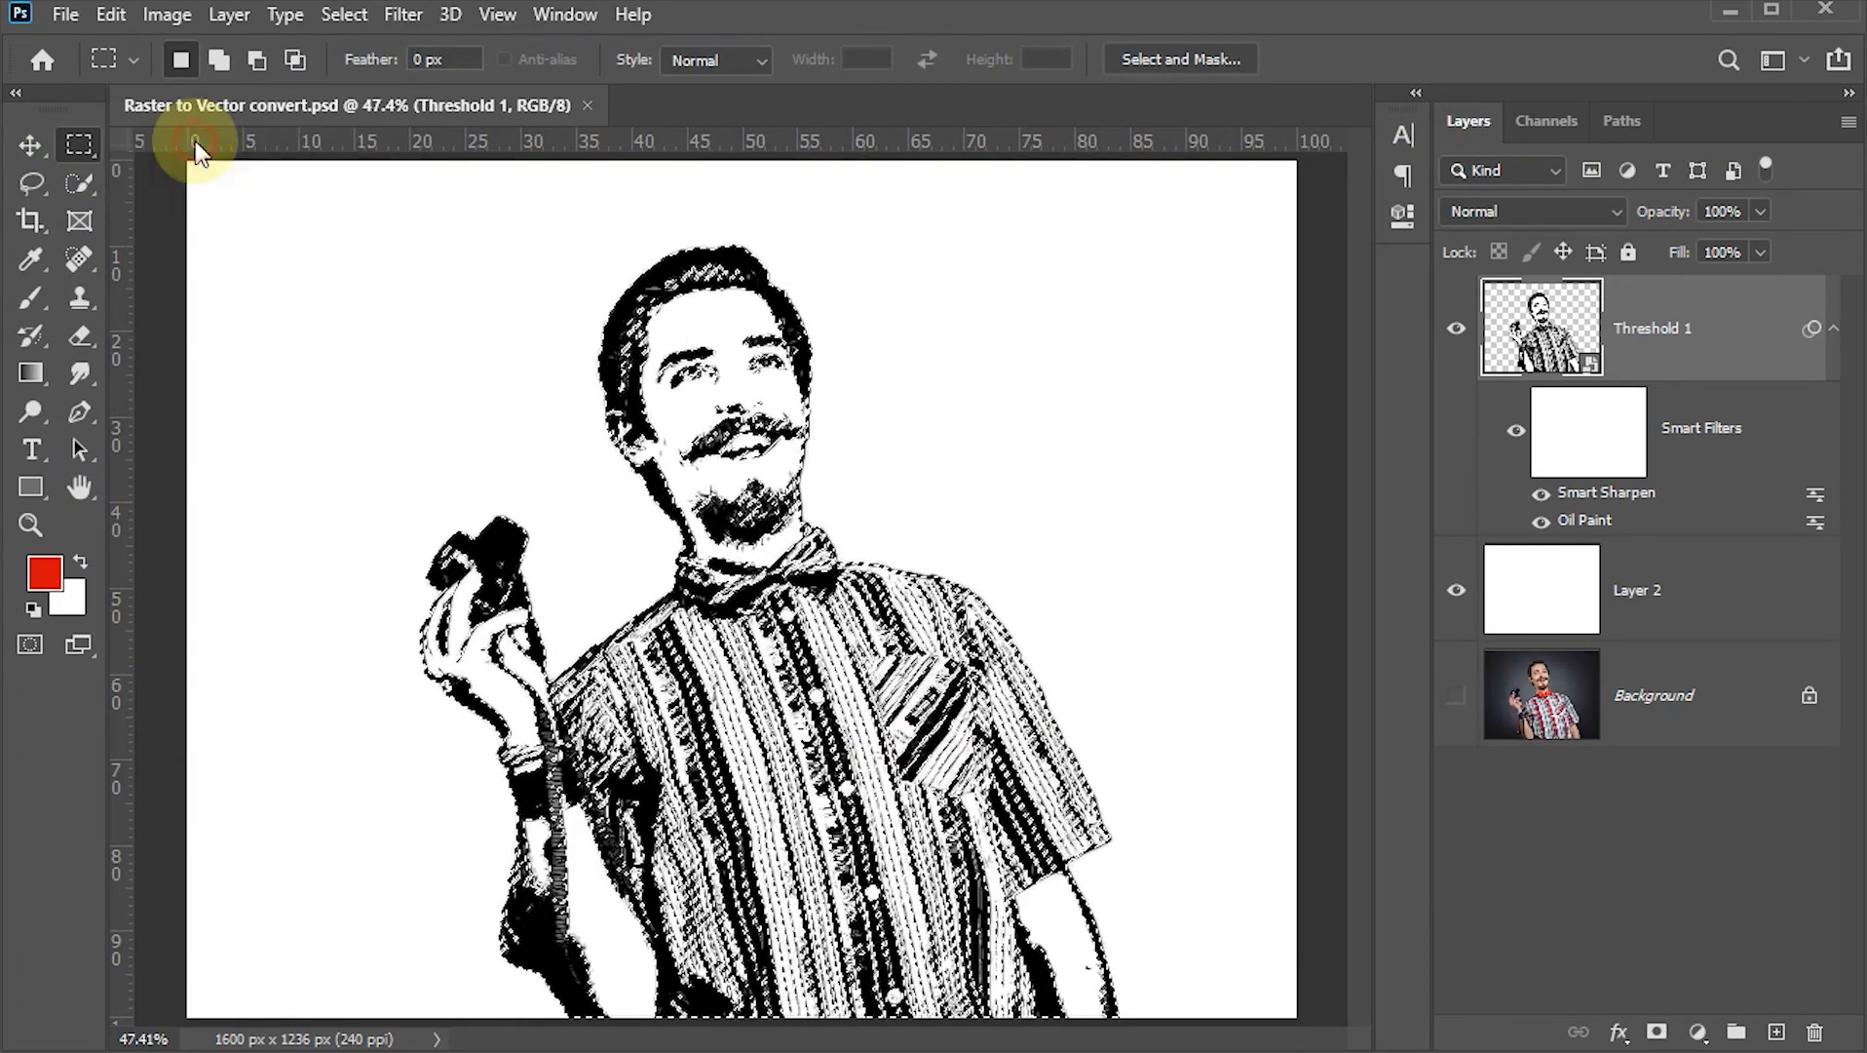
right_click(766, 625)
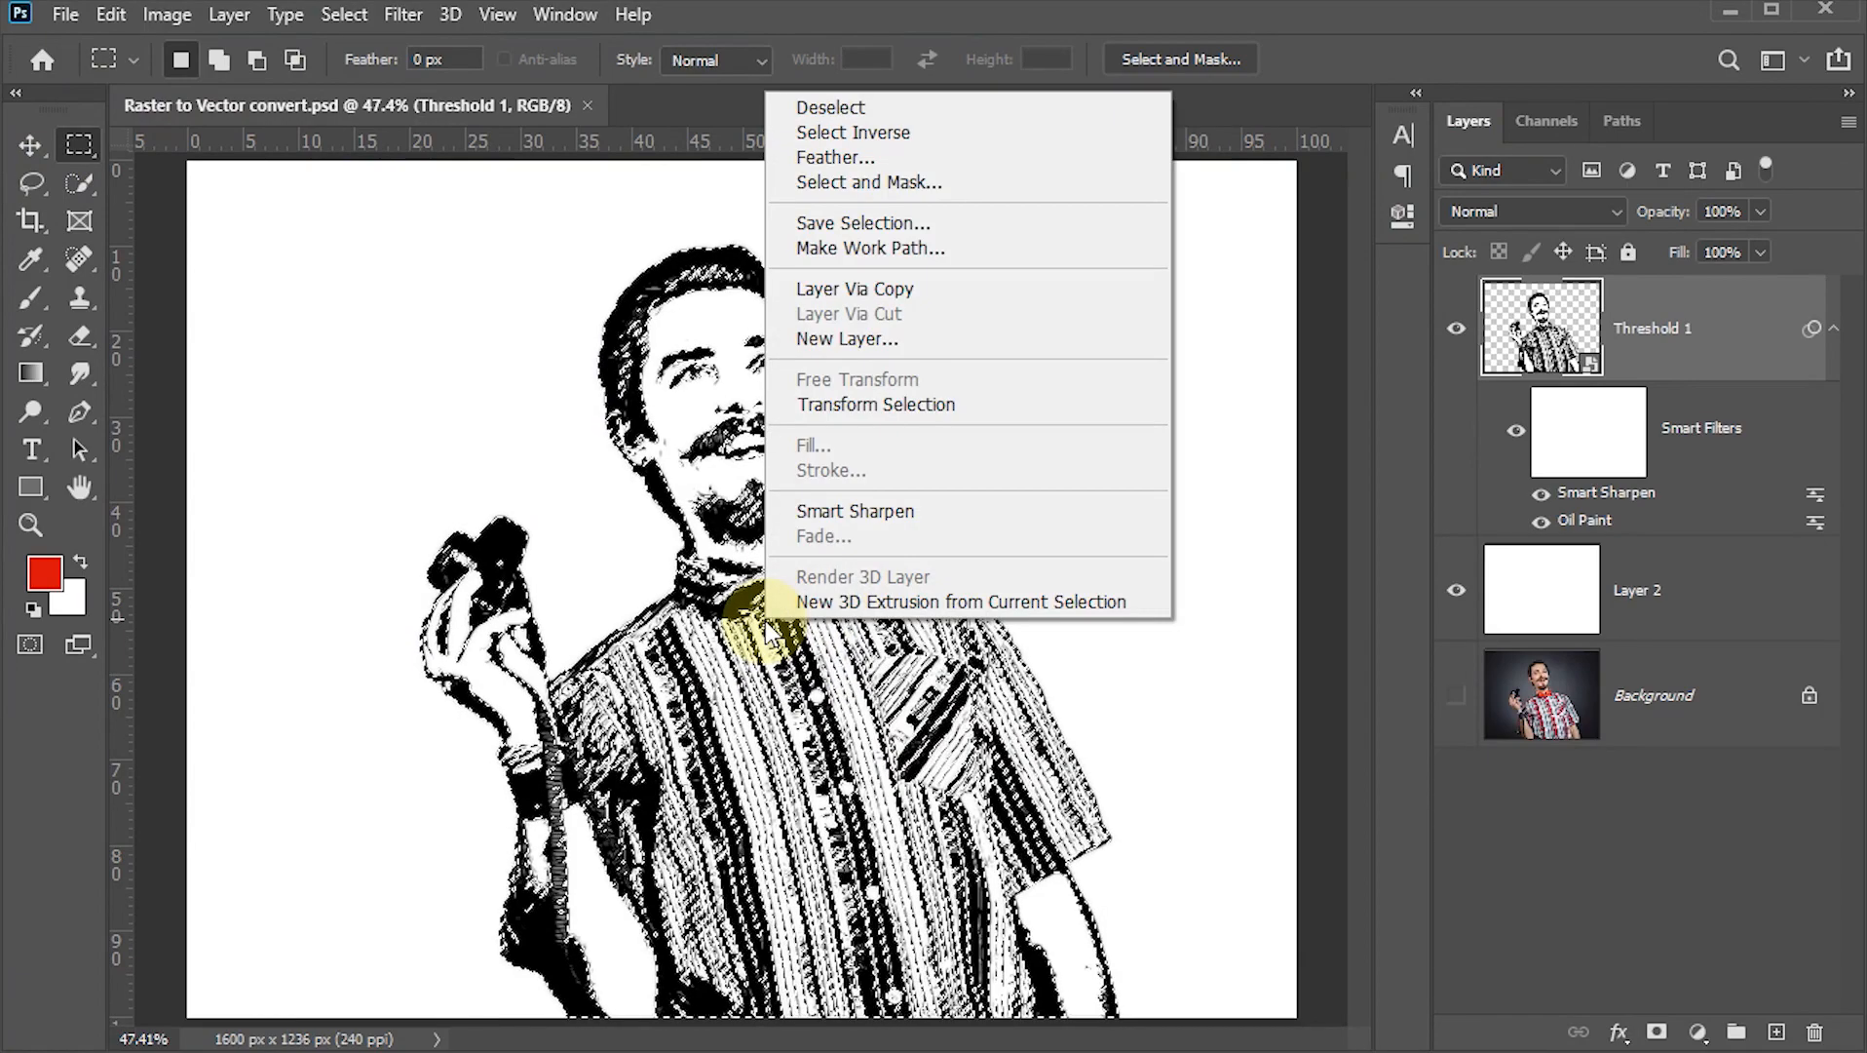
left_click(870, 251)
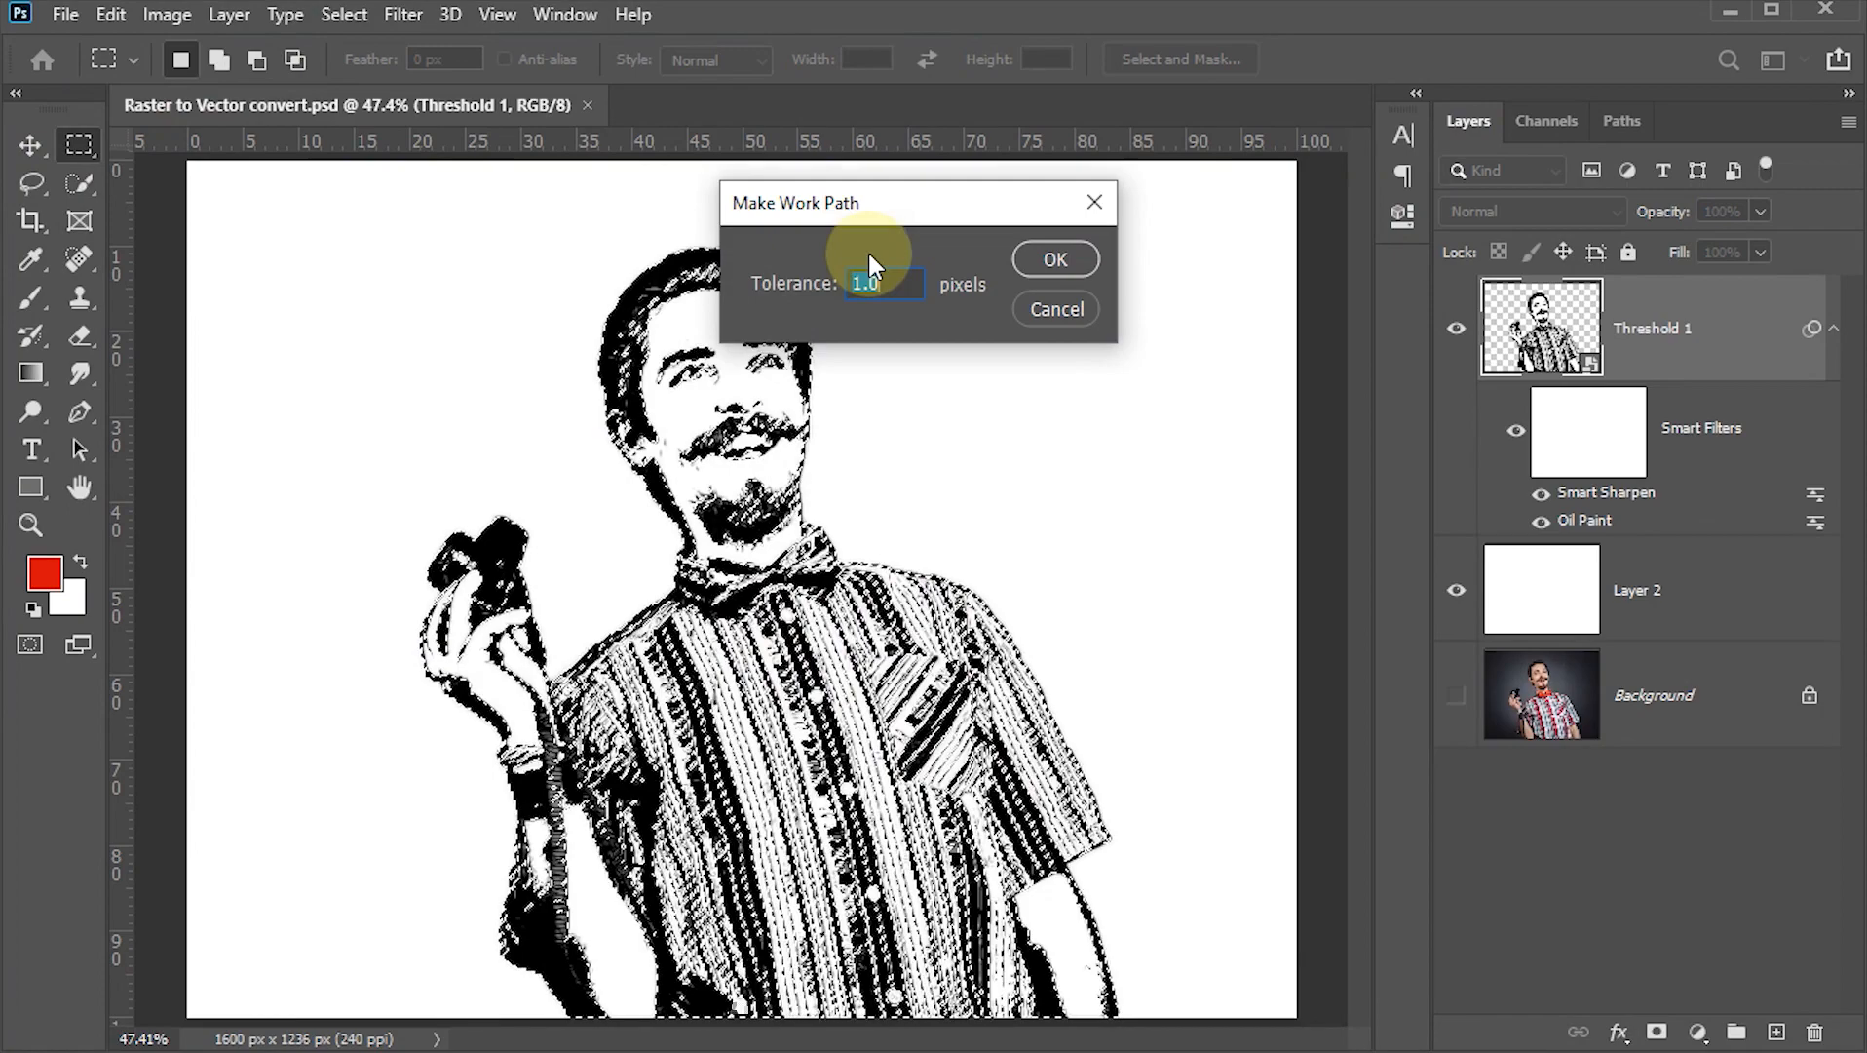